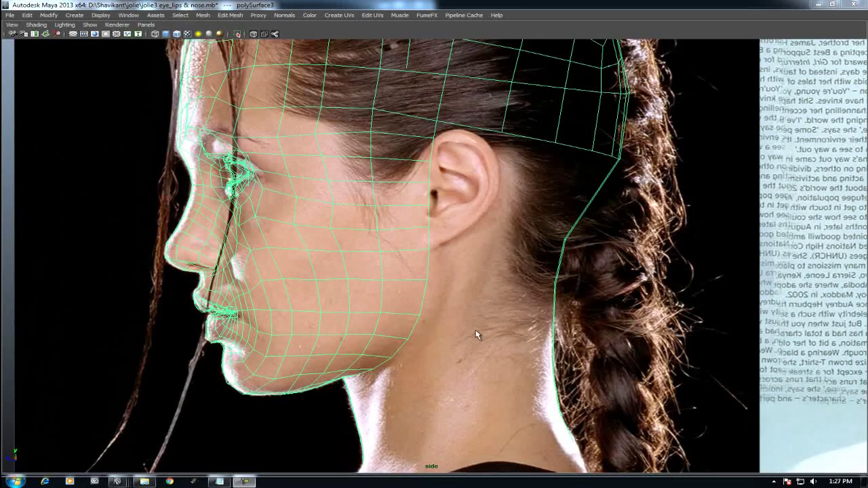
Step: Extrude the border edge at the back of the jaw and switch to the Move tool
{"action": "middle_click_drag", "start_coordinate": [489, 291], "coordinate": [418, 246], "text": "alt"}
{"action": "right_click_drag", "start_coordinate": [419, 246], "coordinate": [416, 145]}
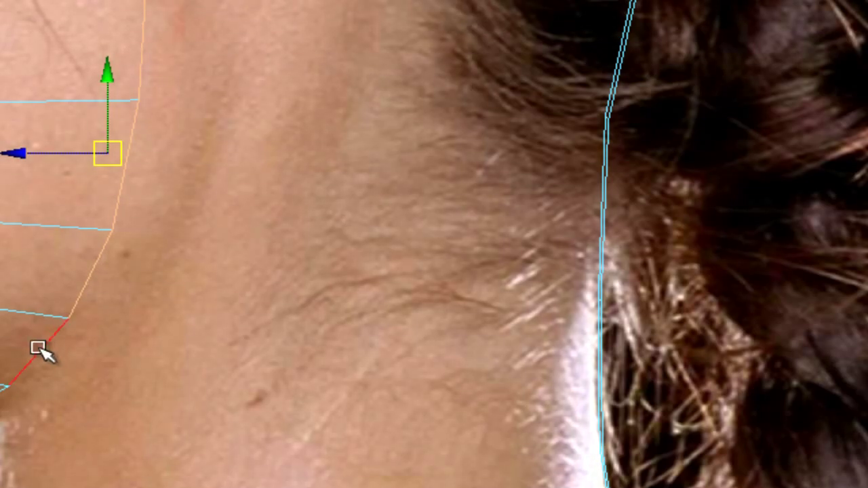
{"action": "right_click_drag", "start_coordinate": [224, 82], "coordinate": [223, 133], "text": "shift"}
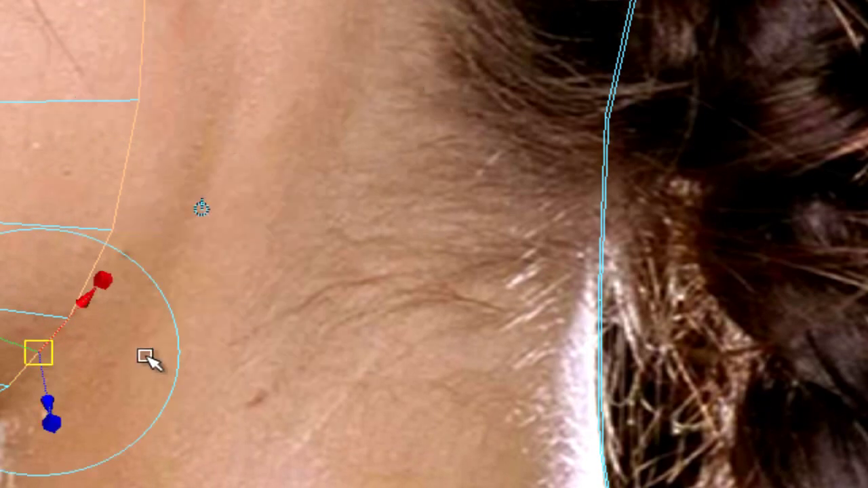
{"action": "key", "text": "w"}
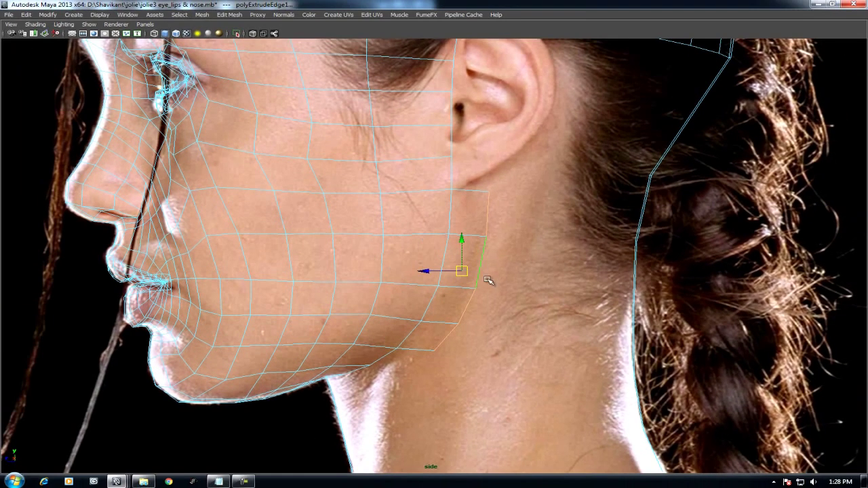
Step: Check the new jaw edge against the front and perspective references, then switch to vertex editing
{"action": "key", "text": "space"}
{"action": "mouse_move", "coordinate": [488, 281]}
{"action": "left_mouse_down"}
{"action": "mouse_move", "coordinate": [497, 219]}
{"action": "mouse_move", "coordinate": [556, 236]}
{"action": "left_mouse_up"}
{"action": "key", "text": "space"}
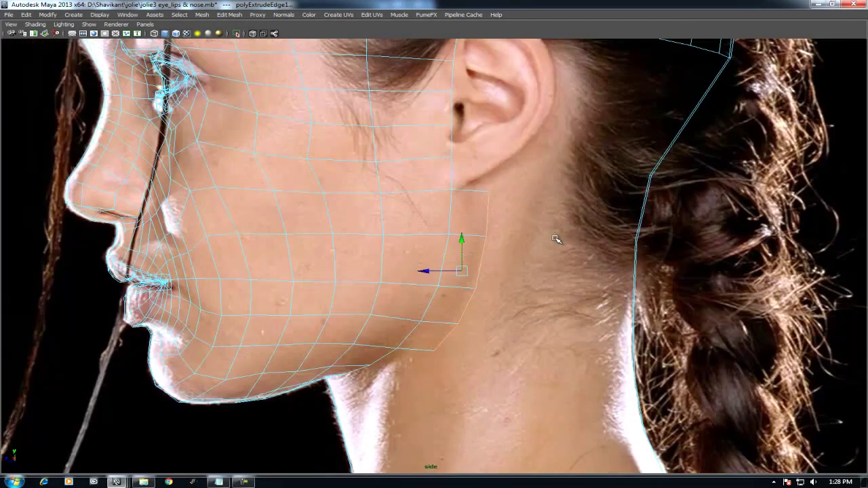
{"action": "key", "text": "space"}
{"action": "mouse_move", "coordinate": [519, 270]}
{"action": "left_mouse_down"}
{"action": "mouse_move", "coordinate": [519, 208]}
{"action": "mouse_move", "coordinate": [533, 305]}
{"action": "mouse_move", "coordinate": [500, 287]}
{"action": "left_mouse_up"}
{"action": "key", "text": "space"}
{"action": "right_click_drag", "start_coordinate": [517, 241], "coordinate": [521, 258]}
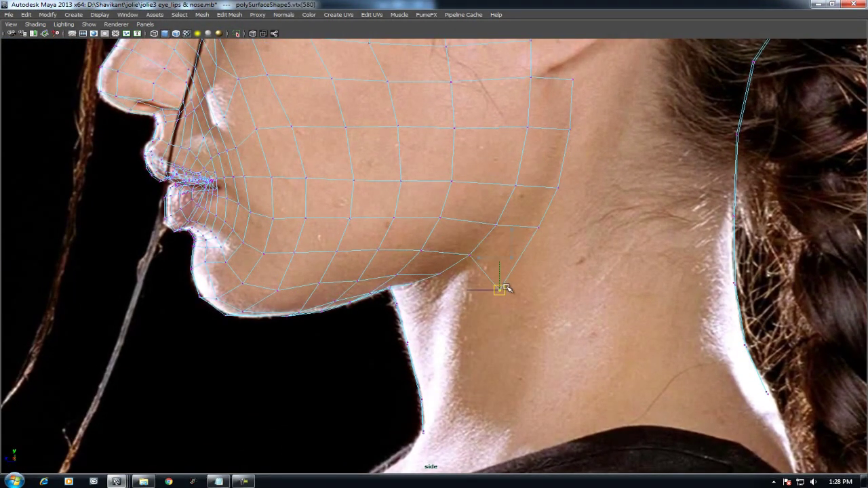
Step: Move the jaw-back vertices onto the front-view jaw contour and a neck vertex onto the side neckline
{"action": "key", "text": "space"}
{"action": "left_click_drag", "start_coordinate": [529, 270], "coordinate": [529, 305]}
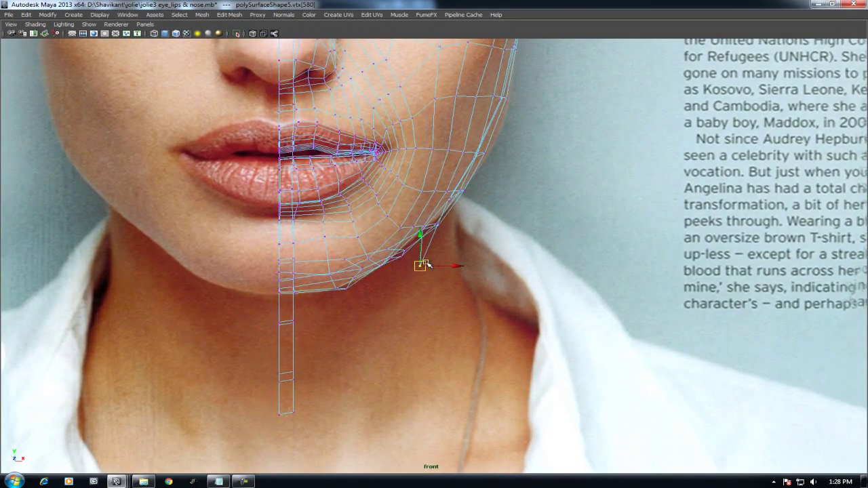
{"action": "key", "text": "space"}
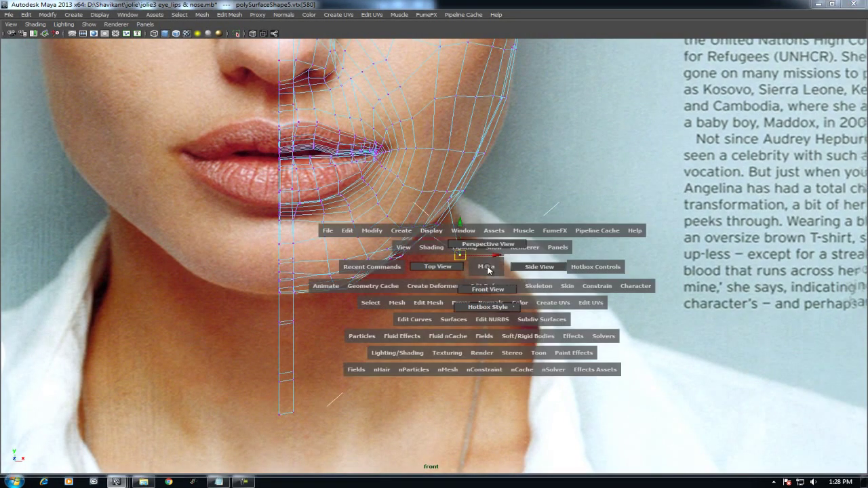
{"action": "left_click", "coordinate": [527, 271]}
{"action": "left_click", "coordinate": [546, 225]}
{"action": "key", "text": "space"}
{"action": "left_click_drag", "start_coordinate": [573, 239], "coordinate": [587, 278]}
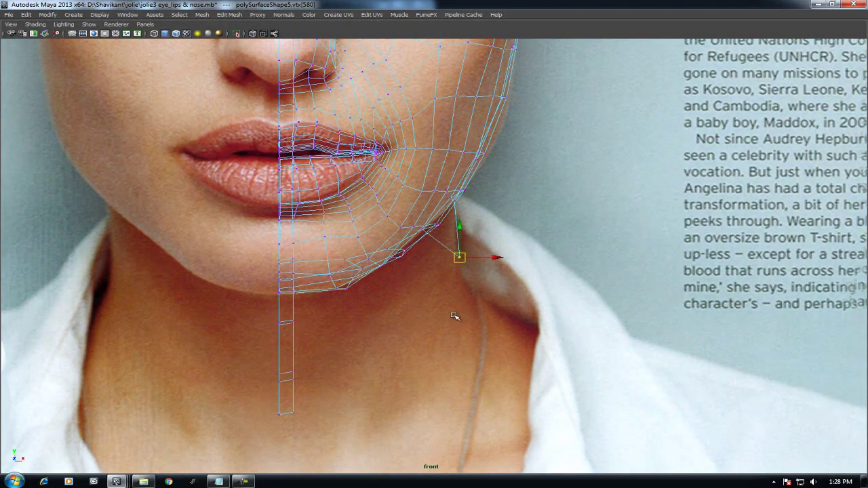
{"action": "mouse_move", "coordinate": [458, 316]}
{"action": "middle_mouse_down", "text": "alt"}
{"action": "mouse_move", "coordinate": [480, 253]}
{"action": "mouse_move", "coordinate": [498, 249]}
{"action": "middle_mouse_up", "text": "alt"}
{"action": "scroll", "coordinate": [499, 249], "scroll_direction": "down", "scroll_amount": 2}
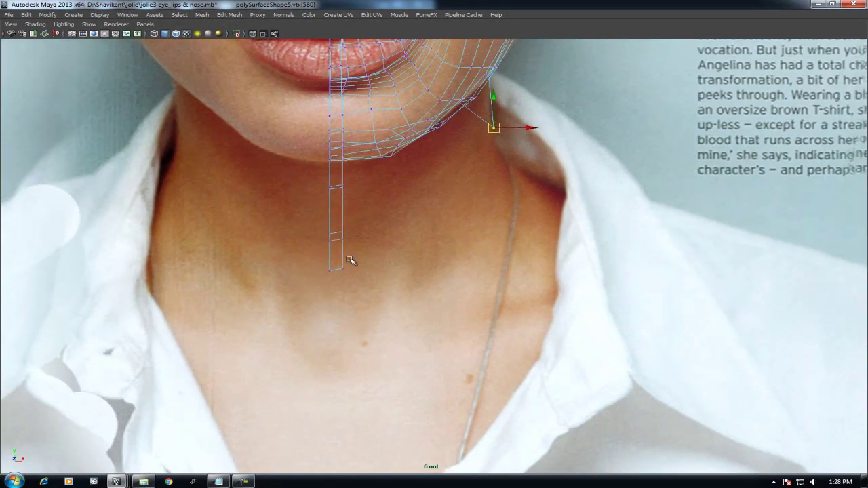
{"action": "left_click_drag", "start_coordinate": [385, 294], "coordinate": [434, 293], "text": "shift"}
{"action": "middle_click_drag", "start_coordinate": [434, 293], "coordinate": [516, 258], "text": "alt"}
Step: Extrude the bottom edge of the centre neck strip in side view
{"action": "scroll", "coordinate": [542, 251], "scroll_direction": "up", "scroll_amount": 2}
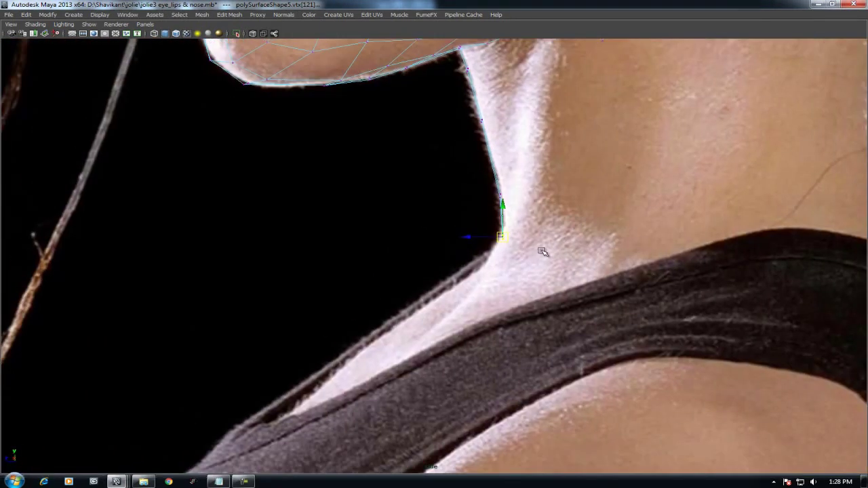
{"action": "mouse_move", "coordinate": [536, 258]}
{"action": "left_mouse_down", "text": "shift"}
{"action": "mouse_move", "coordinate": [516, 204]}
{"action": "mouse_move", "coordinate": [474, 319]}
{"action": "left_mouse_up", "text": "shift"}
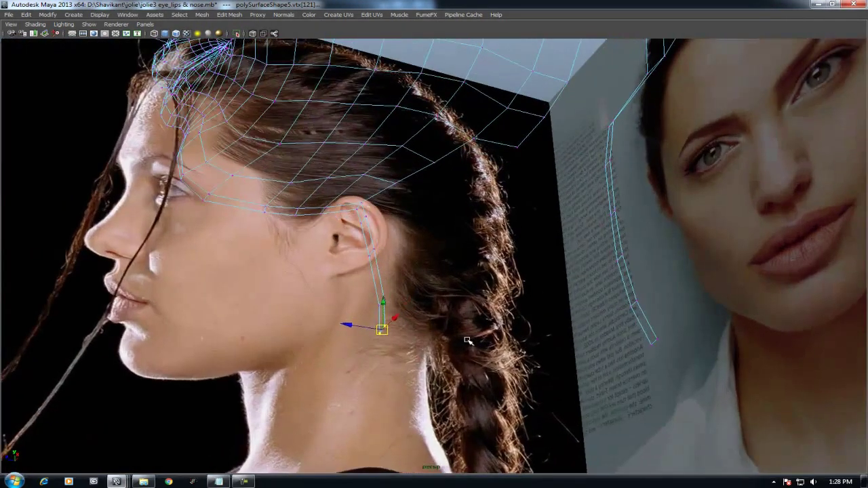
{"action": "scroll", "coordinate": [454, 350], "scroll_direction": "up", "scroll_amount": 3}
{"action": "right_click_drag", "start_coordinate": [386, 276], "coordinate": [370, 261]}
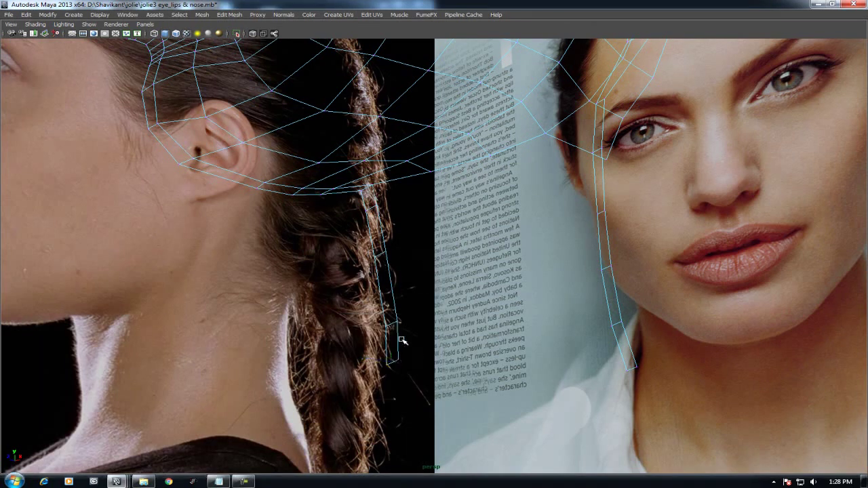
{"action": "left_click_drag", "start_coordinate": [507, 340], "coordinate": [537, 319]}
{"action": "middle_click_drag", "start_coordinate": [536, 319], "coordinate": [520, 291], "text": "alt"}
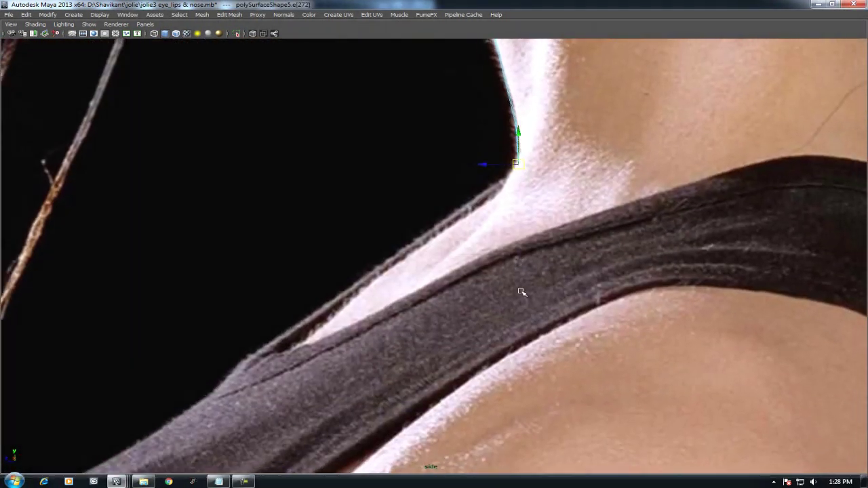
{"action": "scroll", "coordinate": [500, 273], "scroll_direction": "down", "scroll_amount": 2}
{"action": "right_click_drag", "start_coordinate": [532, 212], "coordinate": [534, 235], "text": "shift"}
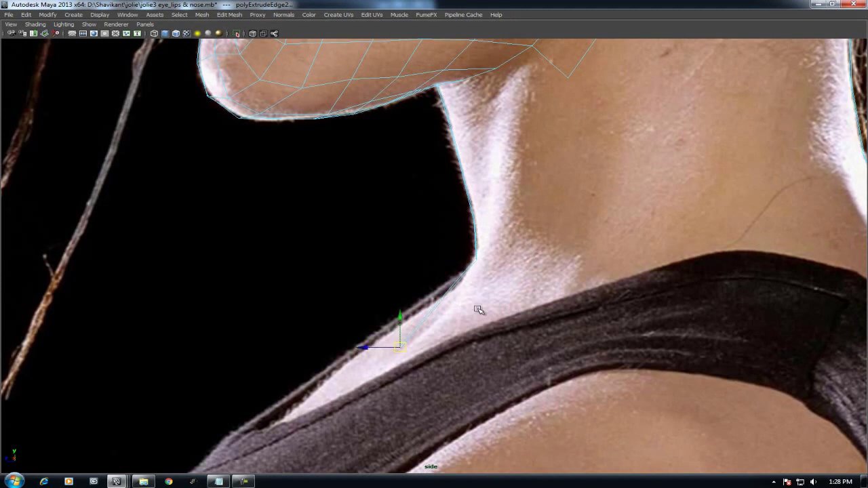
Step: Move the extruded edges down the throat to the collarbone notch, checking front and side views
{"action": "left_click_drag", "start_coordinate": [478, 310], "coordinate": [491, 348]}
{"action": "middle_click_drag", "start_coordinate": [491, 349], "coordinate": [494, 287], "text": "alt"}
{"action": "scroll", "coordinate": [495, 287], "scroll_direction": "up", "scroll_amount": 2}
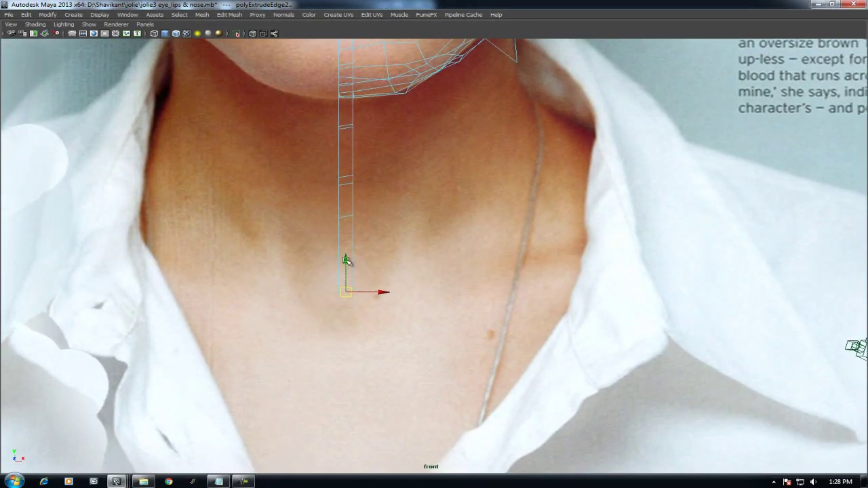
{"action": "key", "text": "w"}
{"action": "scroll", "coordinate": [356, 271], "scroll_direction": "up", "scroll_amount": 1}
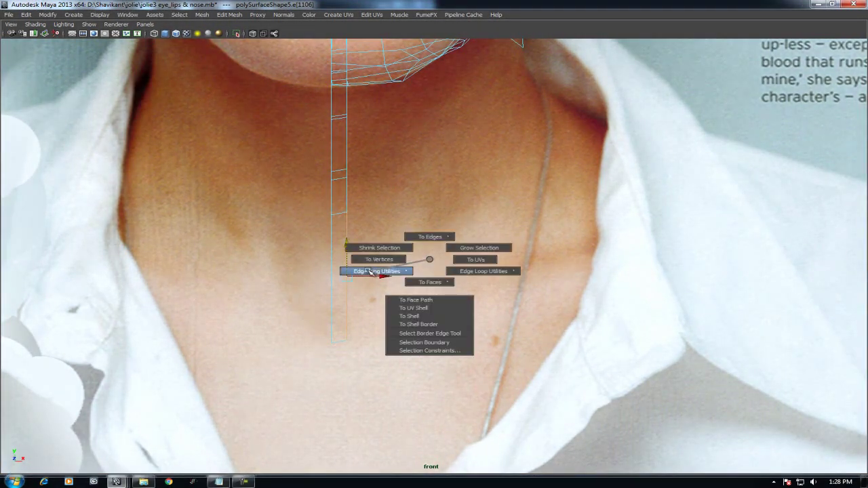
{"action": "right_click_drag", "start_coordinate": [419, 270], "coordinate": [377, 242]}
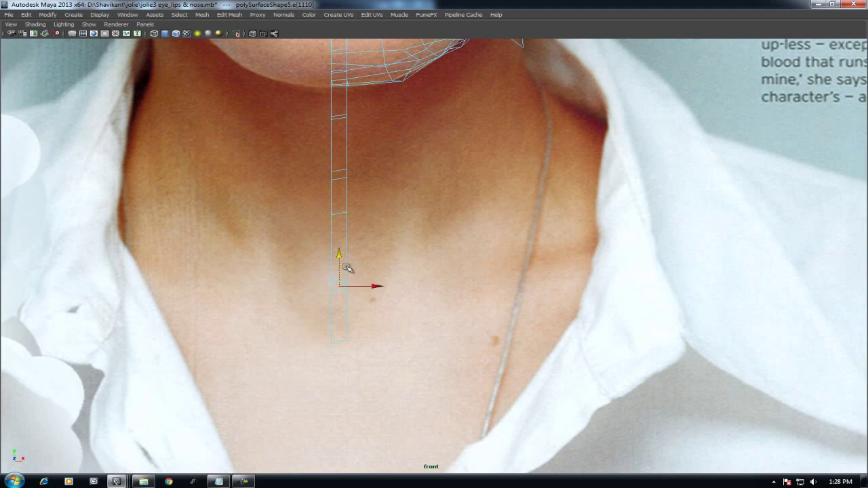
{"action": "left_click_drag", "start_coordinate": [347, 268], "coordinate": [490, 346]}
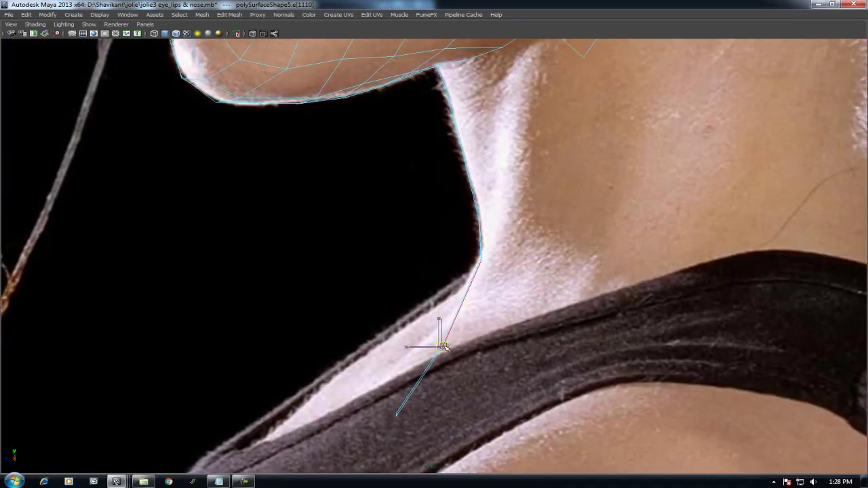
{"action": "left_click_drag", "start_coordinate": [457, 354], "coordinate": [461, 378]}
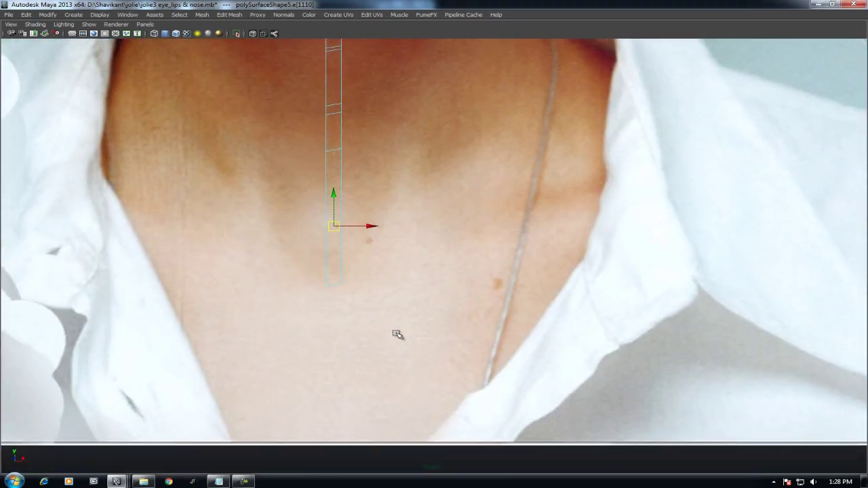
Step: Extrude the neck strip's bottom edge and pull, rotate and move it sideways toward the collarbone
{"action": "right_click_drag", "start_coordinate": [422, 200], "coordinate": [424, 222], "text": "shift"}
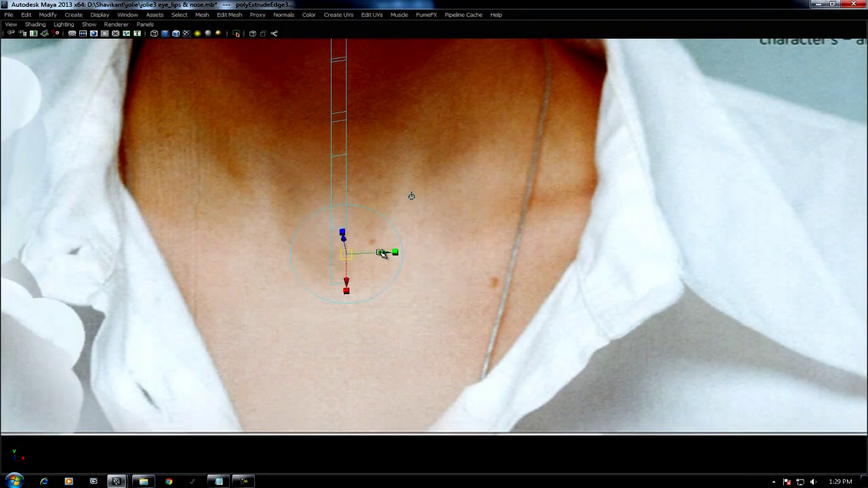
{"action": "left_click_drag", "start_coordinate": [384, 251], "coordinate": [472, 250]}
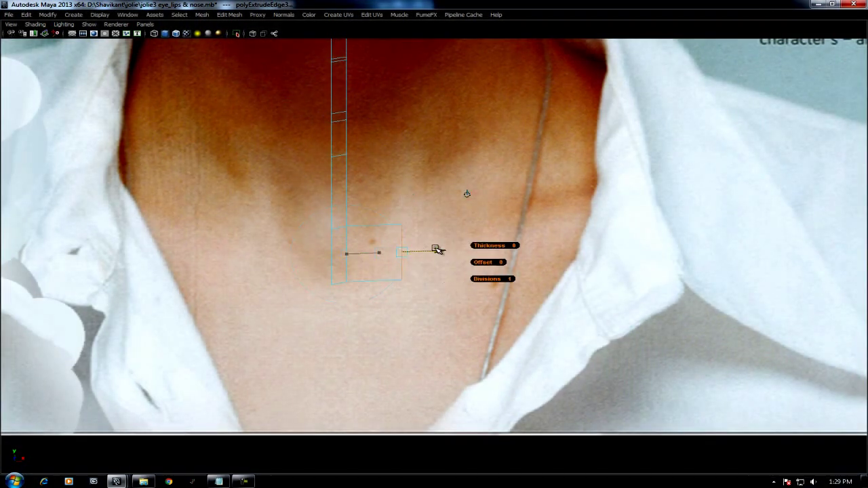
{"action": "key", "text": "w"}
{"action": "scroll", "coordinate": [434, 217], "scroll_direction": "down", "scroll_amount": 2}
{"action": "middle_click_drag", "start_coordinate": [434, 217], "coordinate": [353, 233], "text": "alt"}
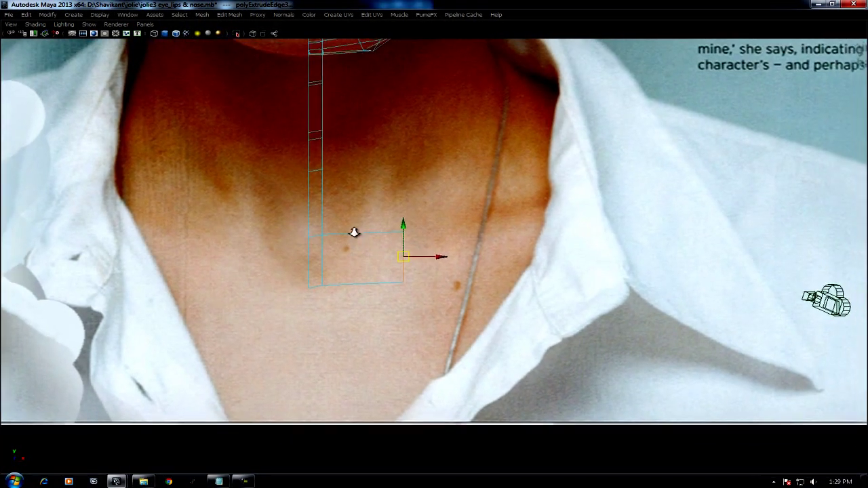
{"action": "scroll", "coordinate": [445, 283], "scroll_direction": "up", "scroll_amount": 2}
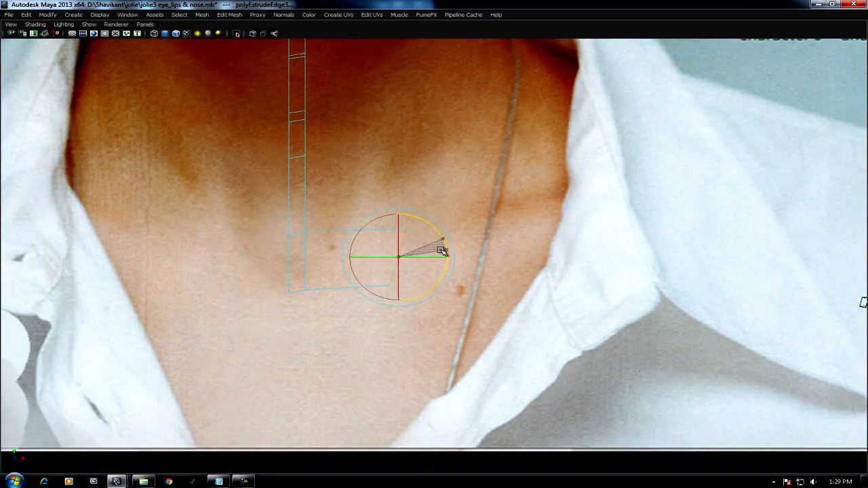
{"action": "key", "text": "w"}
{"action": "scroll", "coordinate": [421, 243], "scroll_direction": "down", "scroll_amount": 3}
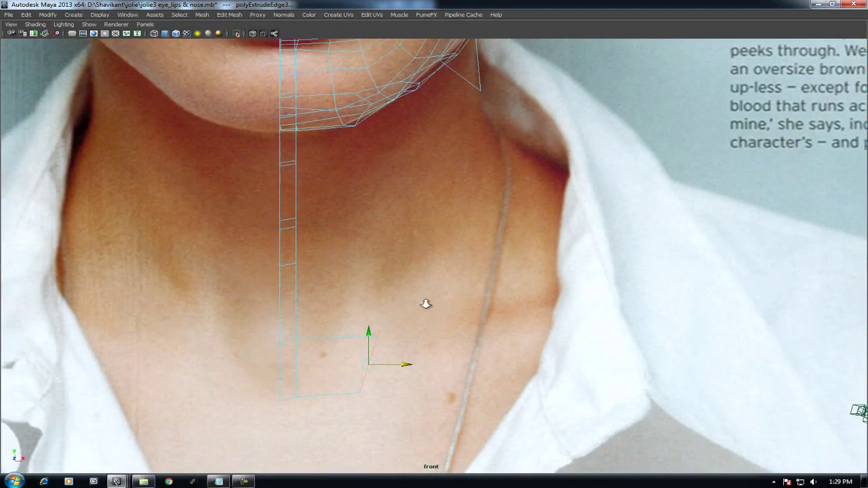
{"action": "scroll", "coordinate": [425, 304], "scroll_direction": "up", "scroll_amount": 2}
Step: Check the new collar face in the side and front views
{"action": "left_click_drag", "start_coordinate": [436, 330], "coordinate": [488, 330]}
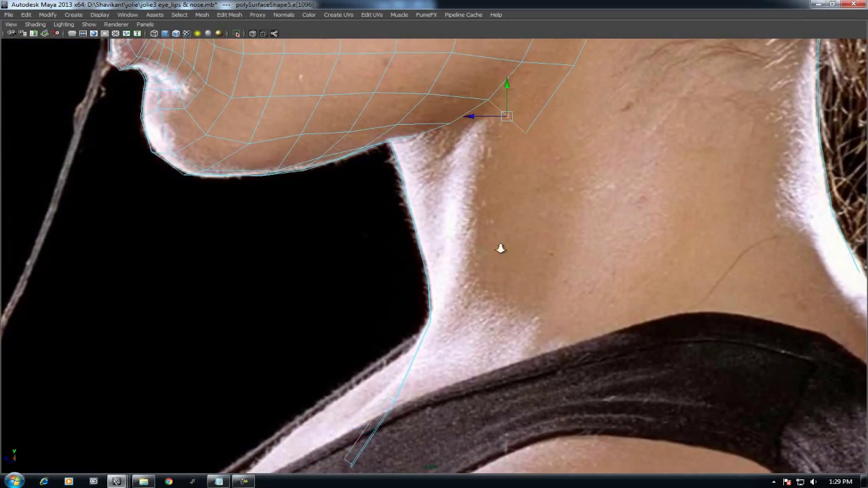
{"action": "scroll", "coordinate": [500, 249], "scroll_direction": "down", "scroll_amount": 3}
{"action": "scroll", "coordinate": [510, 274], "scroll_direction": "down", "scroll_amount": 1}
{"action": "key", "text": "space"}
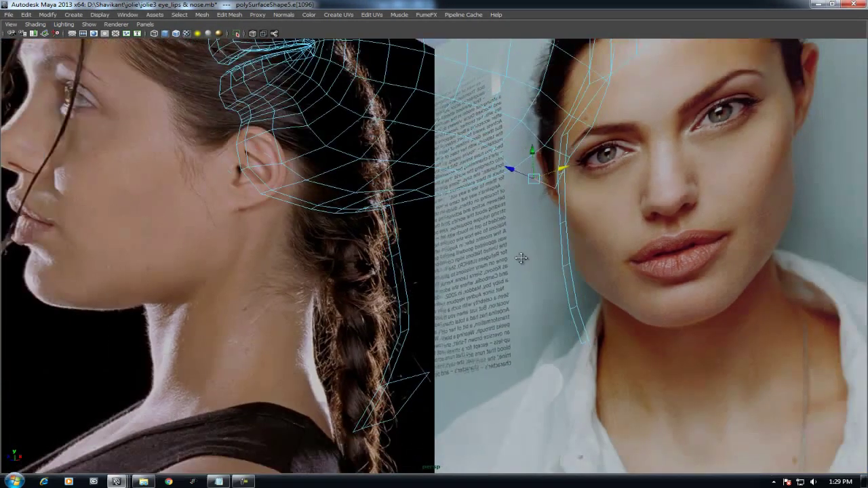
{"action": "key", "text": "space"}
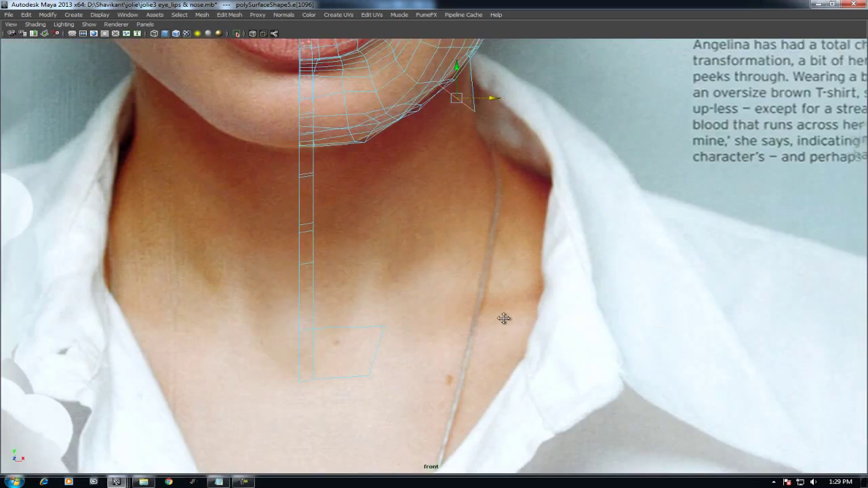
{"action": "middle_click_drag", "start_coordinate": [504, 319], "coordinate": [528, 275], "text": "alt"}
{"action": "key", "text": "space"}
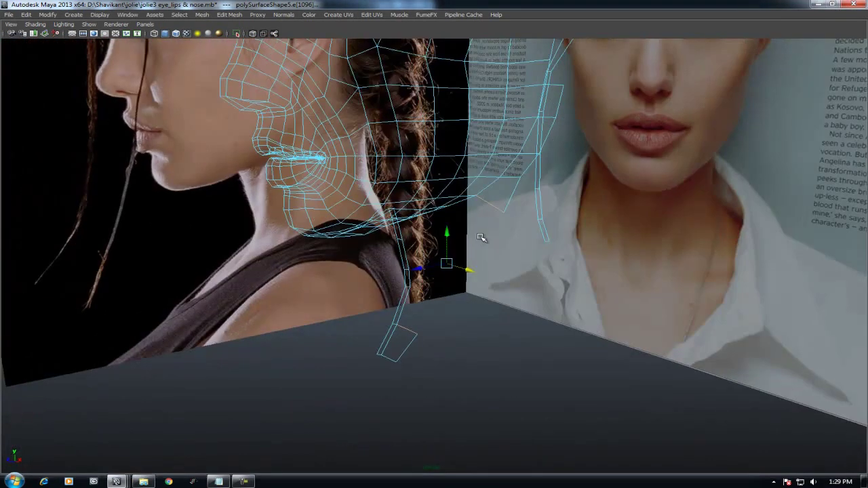
Step: Bridge the jaw's lower border to the neck strip with a Linear path bridge of 4 divisions
{"action": "right_click", "coordinate": [534, 215], "text": "shift"}
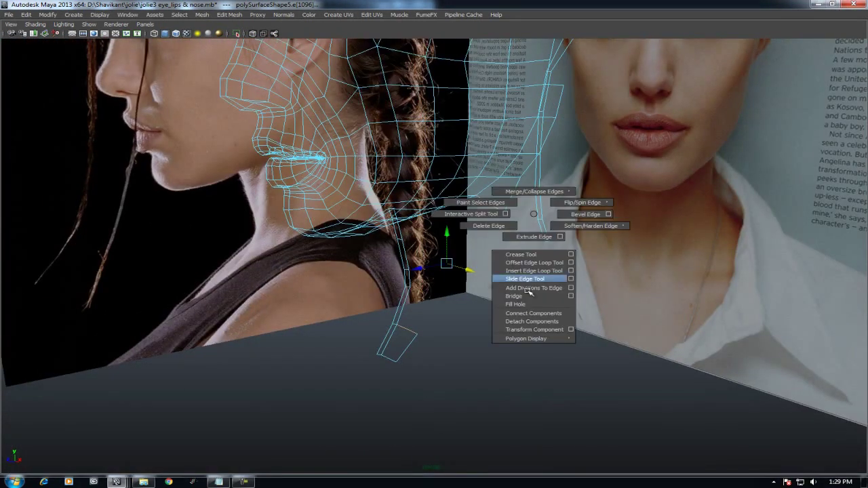
{"action": "left_click", "coordinate": [572, 299]}
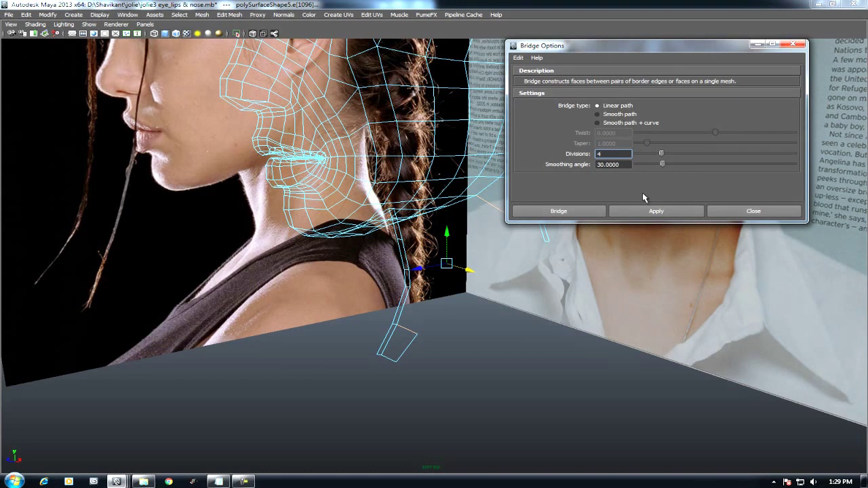
{"action": "left_click", "coordinate": [646, 209]}
{"action": "right_click", "coordinate": [588, 309]}
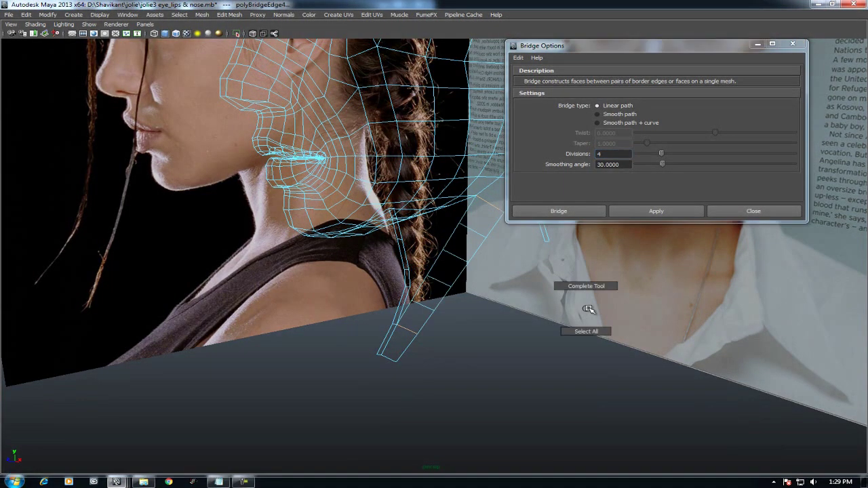
Step: Move the bridged neck strip's vertices onto the neck outline in front view
{"action": "key", "text": "f"}
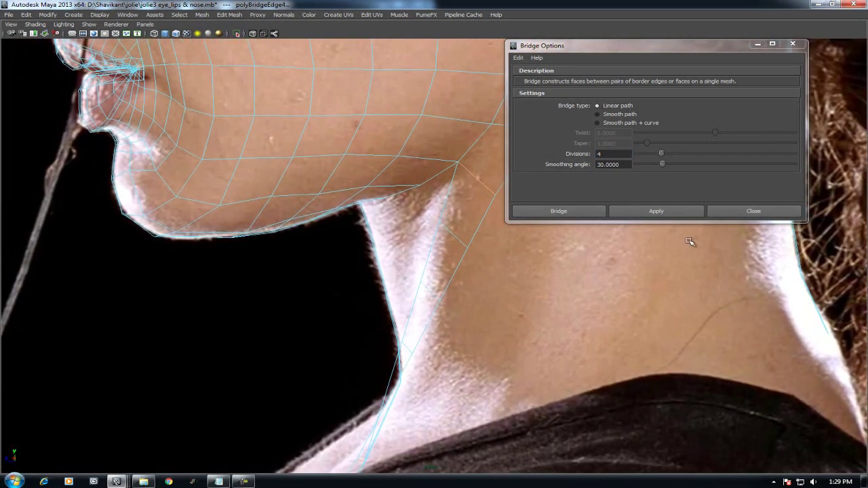
{"action": "left_click", "coordinate": [754, 212]}
{"action": "right_click_drag", "start_coordinate": [475, 223], "coordinate": [438, 227]}
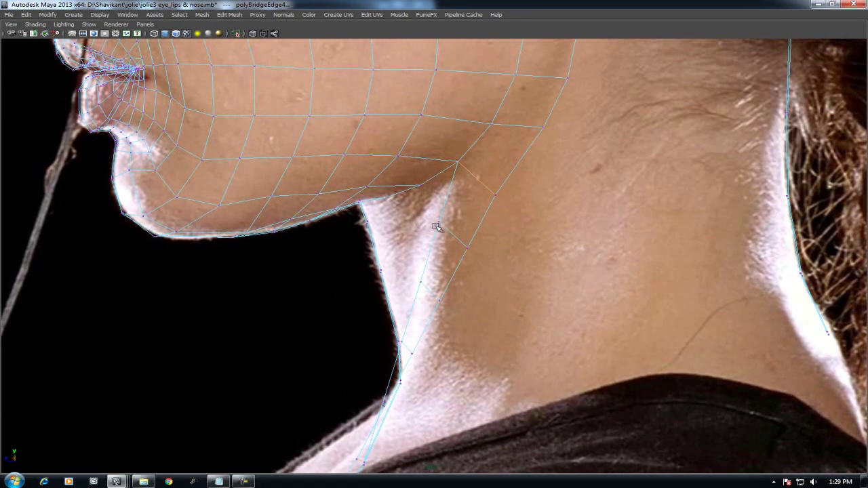
{"action": "scroll", "coordinate": [435, 241], "scroll_direction": "up", "scroll_amount": 3}
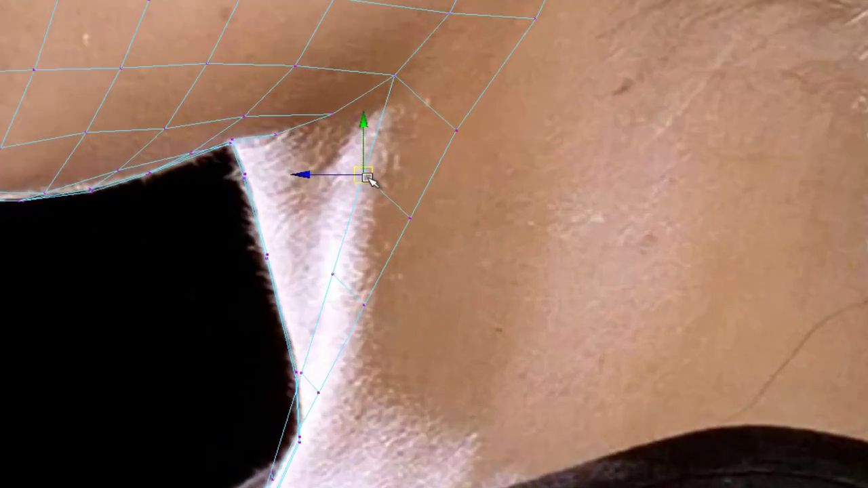
{"action": "scroll", "coordinate": [374, 178], "scroll_direction": "up", "scroll_amount": 2}
{"action": "left_click", "coordinate": [333, 178]}
{"action": "left_click", "coordinate": [218, 263]}
{"action": "left_click_drag", "start_coordinate": [219, 260], "coordinate": [194, 267]}
{"action": "left_click_drag", "start_coordinate": [267, 311], "coordinate": [287, 333]}
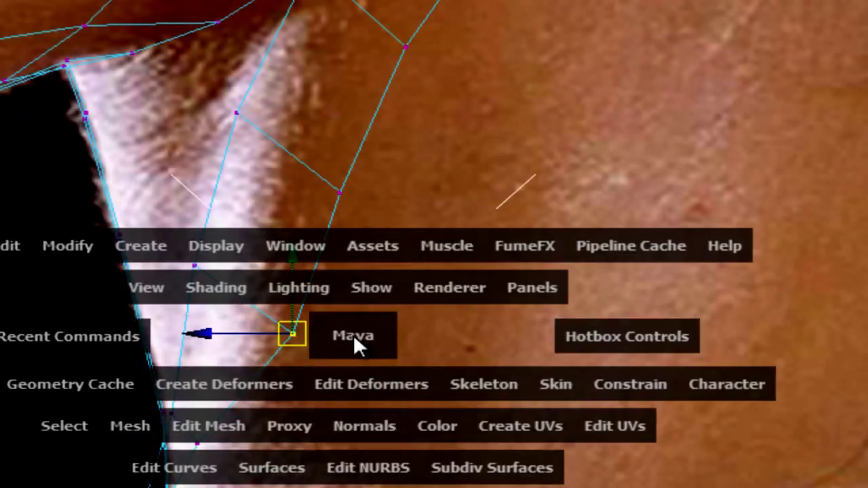
Step: Reposition the collar strip vertices to follow the collarbone with even spacing
{"action": "middle_click_drag", "start_coordinate": [354, 346], "coordinate": [442, 298], "text": "alt"}
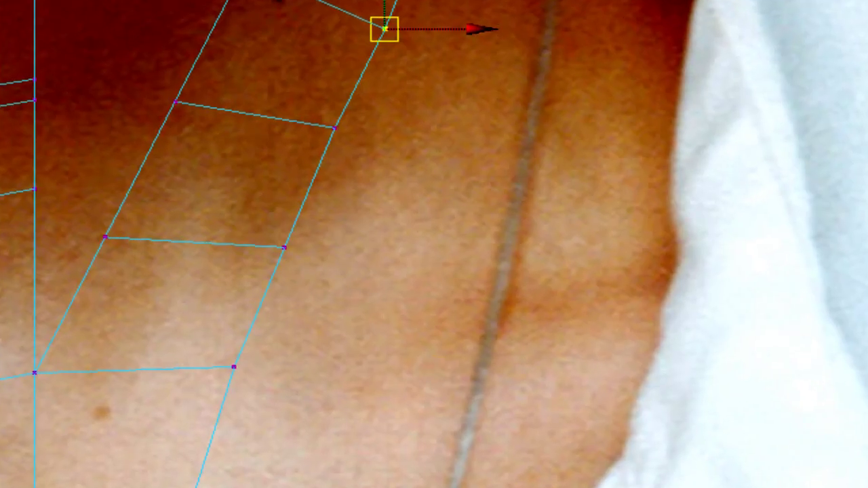
{"action": "left_click", "coordinate": [175, 102]}
{"action": "middle_click_drag", "start_coordinate": [151, 120], "coordinate": [200, 165]}
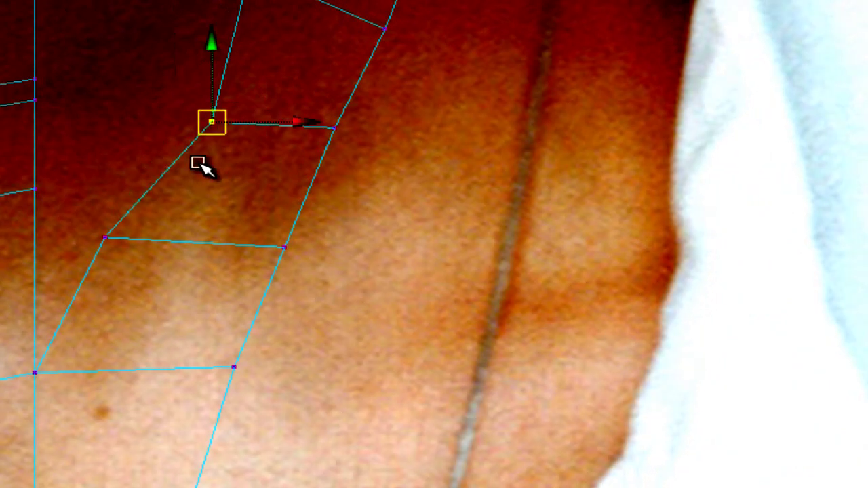
{"action": "left_click_drag", "start_coordinate": [186, 202], "coordinate": [93, 285]}
{"action": "left_click_drag", "start_coordinate": [105, 235], "coordinate": [152, 263]}
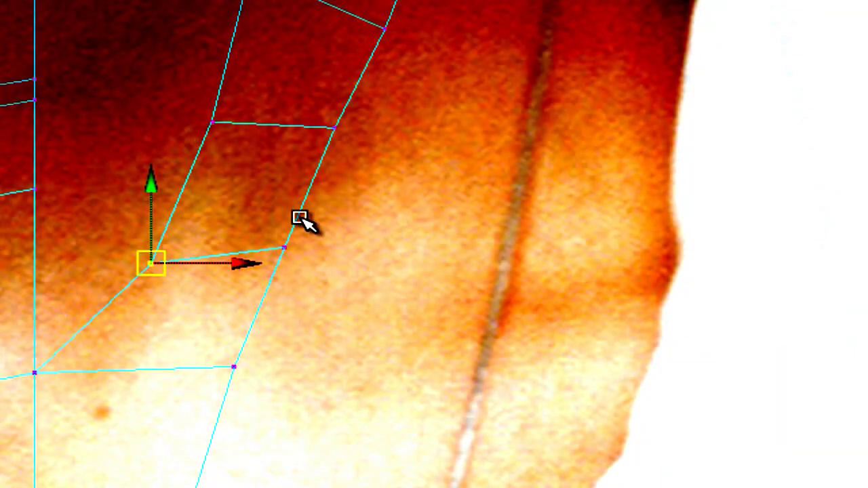
{"action": "left_click", "coordinate": [285, 247]}
{"action": "mouse_move", "coordinate": [284, 248]}
{"action": "left_mouse_down"}
{"action": "mouse_move", "coordinate": [274, 310]}
{"action": "mouse_move", "coordinate": [266, 311]}
{"action": "left_mouse_up"}
{"action": "left_click", "coordinate": [333, 129]}
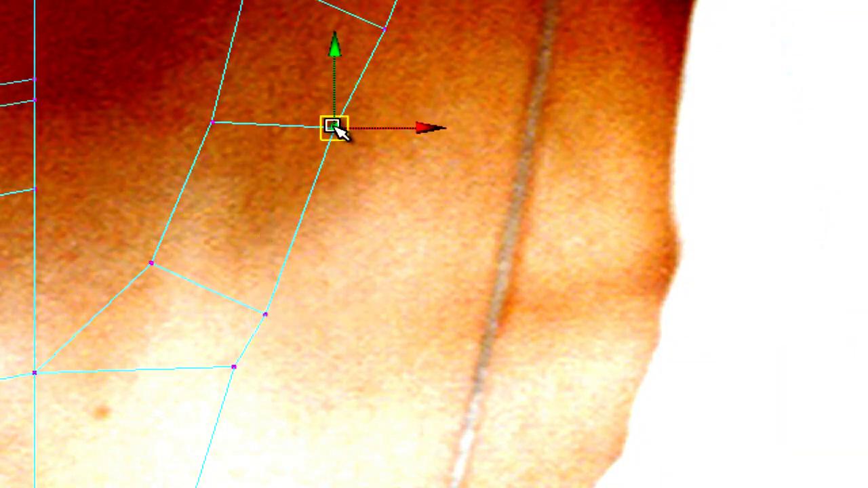
{"action": "left_click_drag", "start_coordinate": [333, 128], "coordinate": [324, 190]}
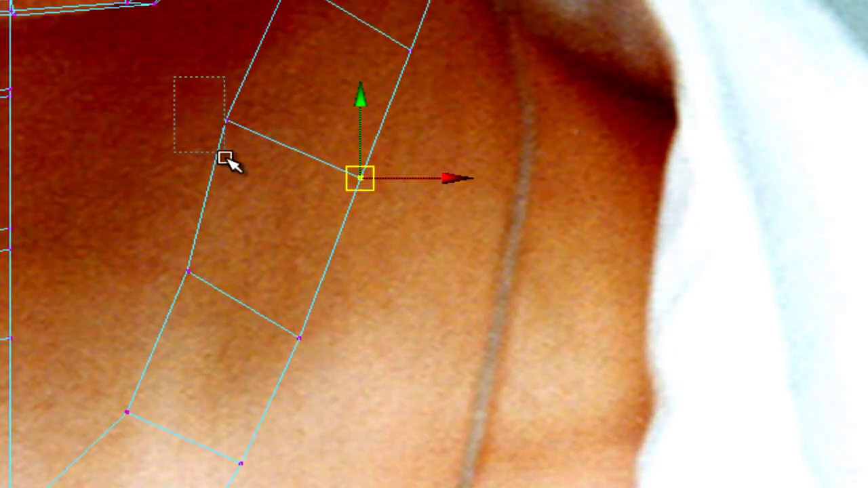
{"action": "left_click_drag", "start_coordinate": [175, 76], "coordinate": [225, 159]}
Step: Insert two new edge loops across the collar strip with Split Edge Ring
{"action": "key", "text": "space"}
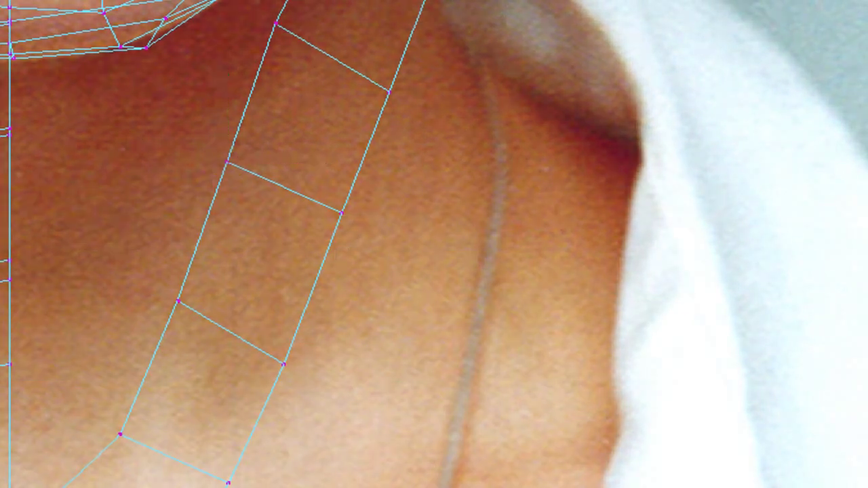
{"action": "key", "text": "space"}
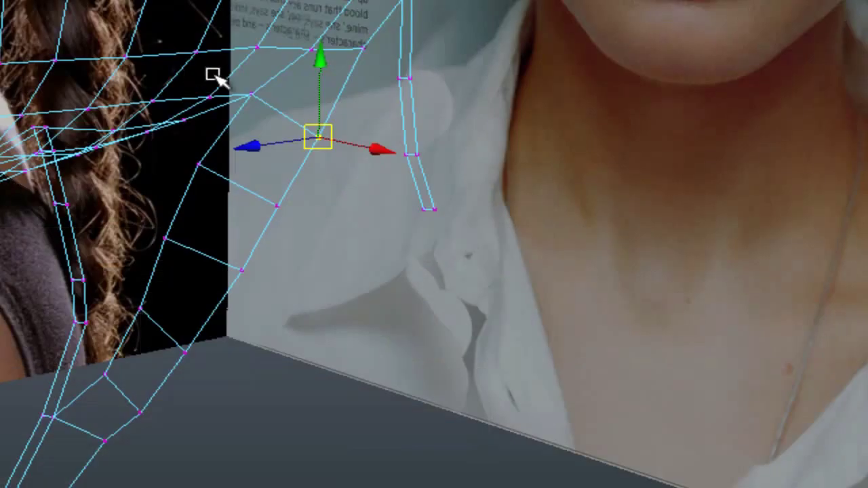
{"action": "mouse_move", "coordinate": [327, 255]}
{"action": "left_mouse_down", "text": "alt"}
{"action": "mouse_move", "coordinate": [293, 333]}
{"action": "mouse_move", "coordinate": [243, 246]}
{"action": "left_mouse_up", "text": "alt"}
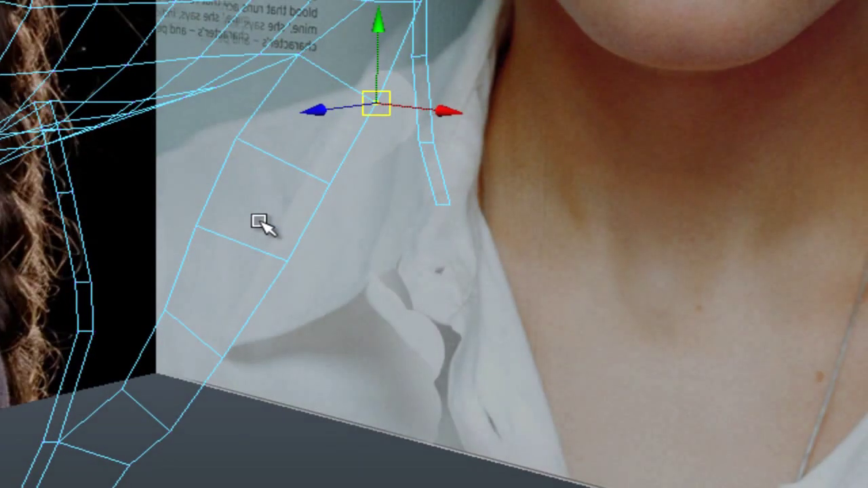
{"action": "left_click", "coordinate": [239, 244]}
{"action": "right_click_drag", "start_coordinate": [235, 206], "coordinate": [378, 234], "text": "ctrl"}
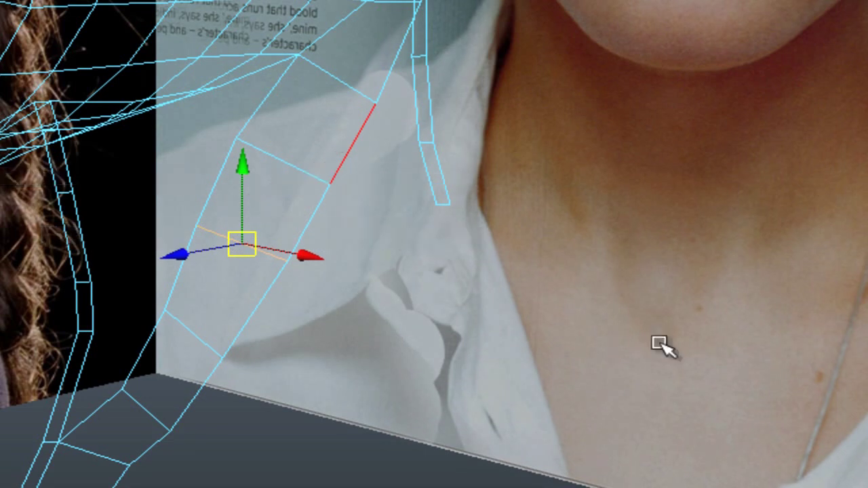
{"action": "mouse_move", "coordinate": [179, 341]}
{"action": "left_mouse_down", "text": "alt"}
{"action": "mouse_move", "coordinate": [254, 291]}
{"action": "mouse_move", "coordinate": [192, 178]}
{"action": "left_mouse_up", "text": "alt"}
{"action": "mouse_move", "coordinate": [192, 178]}
{"action": "right_mouse_down", "text": "alt"}
{"action": "mouse_move", "coordinate": [401, 330]}
{"action": "mouse_move", "coordinate": [465, 291]}
{"action": "right_mouse_up", "text": "alt"}
{"action": "key", "text": "space"}
{"action": "left_click_drag", "start_coordinate": [446, 291], "coordinate": [443, 253]}
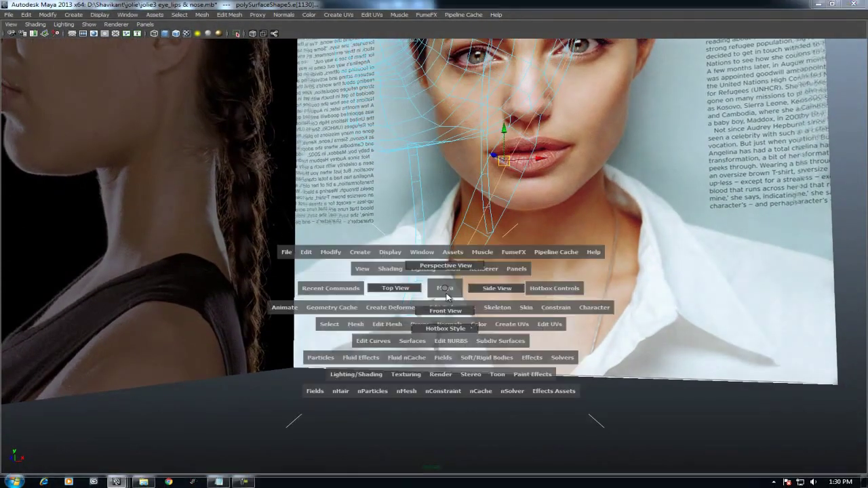
{"action": "middle_click_drag", "start_coordinate": [442, 253], "coordinate": [462, 173], "text": "alt"}
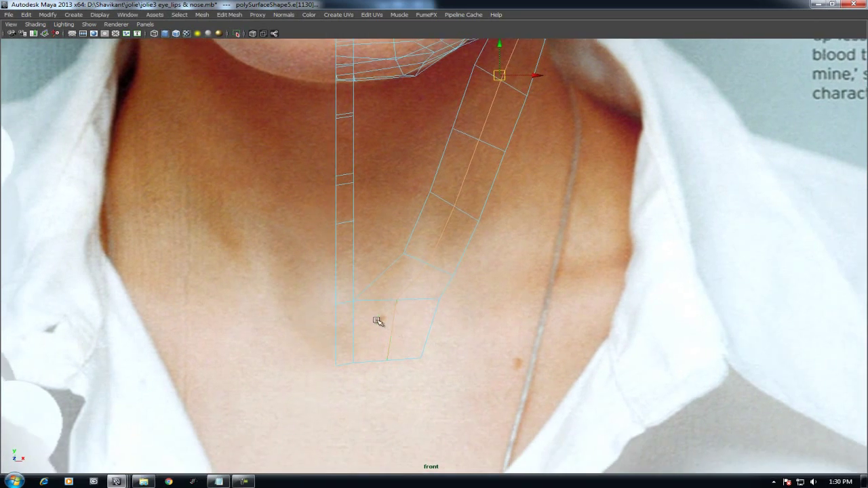
{"action": "left_click", "coordinate": [354, 323]}
{"action": "right_click_drag", "start_coordinate": [332, 316], "coordinate": [412, 292], "text": "shift"}
Step: Delete the unwanted interior edges from the collar strip
{"action": "scroll", "coordinate": [383, 259], "scroll_direction": "up", "scroll_amount": 2}
{"action": "left_click_drag", "start_coordinate": [311, 281], "coordinate": [313, 280]}
{"action": "mouse_move", "coordinate": [372, 228]}
{"action": "right_mouse_down", "text": "shift"}
{"action": "mouse_move", "coordinate": [329, 250]}
{"action": "mouse_move", "coordinate": [359, 257]}
{"action": "right_mouse_up", "text": "shift"}
{"action": "left_click_drag", "start_coordinate": [410, 256], "coordinate": [481, 248]}
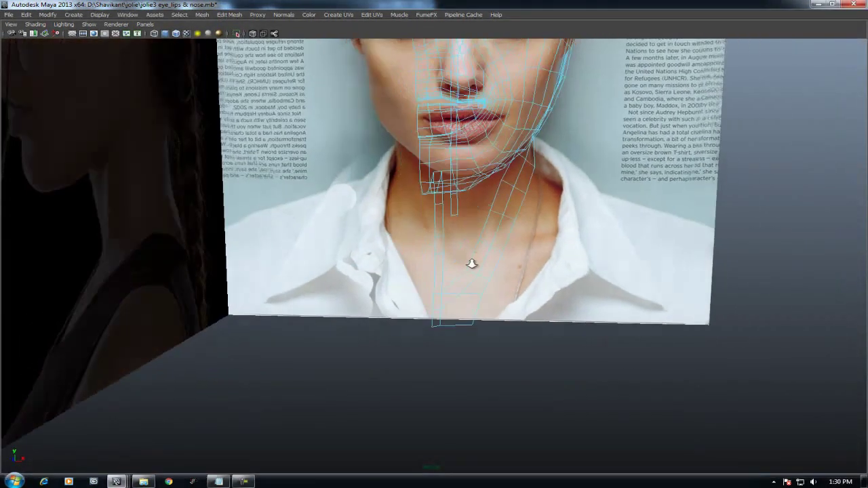
Step: Restore the full workspace panels and display the mesh with solid shading
{"action": "key", "text": "ctrl+space"}
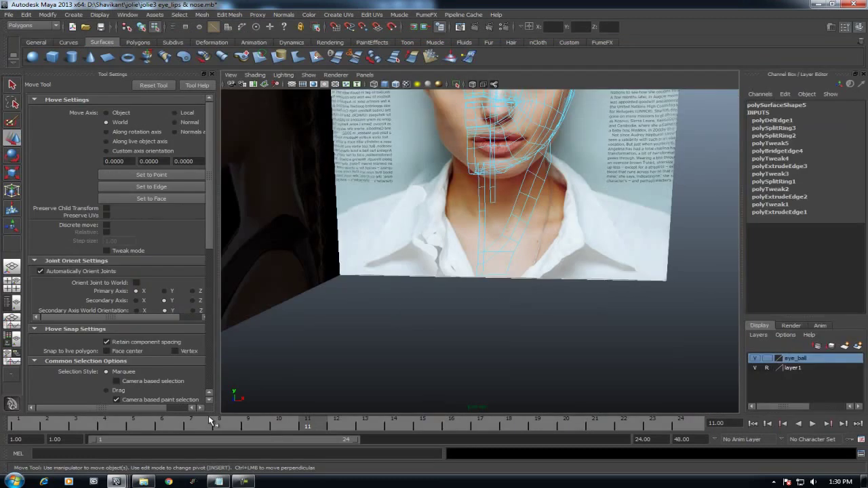
{"action": "key", "text": "5"}
{"action": "key", "text": "alt+shift+v"}
{"action": "scroll", "coordinate": [535, 314], "scroll_direction": "up", "scroll_amount": 3}
{"action": "scroll", "coordinate": [527, 330], "scroll_direction": "up", "scroll_amount": 3}
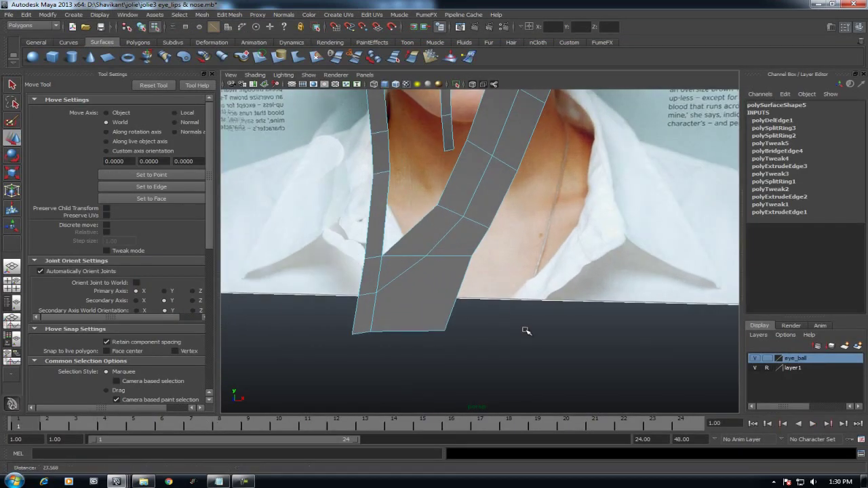
{"action": "scroll", "coordinate": [391, 276], "scroll_direction": "up", "scroll_amount": 3}
Step: Merge the strip's stray corner vertices into one and pull the right-edge vertex down-left
{"action": "left_click", "coordinate": [397, 277]}
{"action": "mouse_move", "coordinate": [455, 284]}
{"action": "middle_mouse_down", "text": "alt"}
{"action": "mouse_move", "coordinate": [483, 290]}
{"action": "mouse_move", "coordinate": [488, 240]}
{"action": "mouse_move", "coordinate": [426, 244]}
{"action": "middle_mouse_up", "text": "alt"}
{"action": "key", "text": "space"}
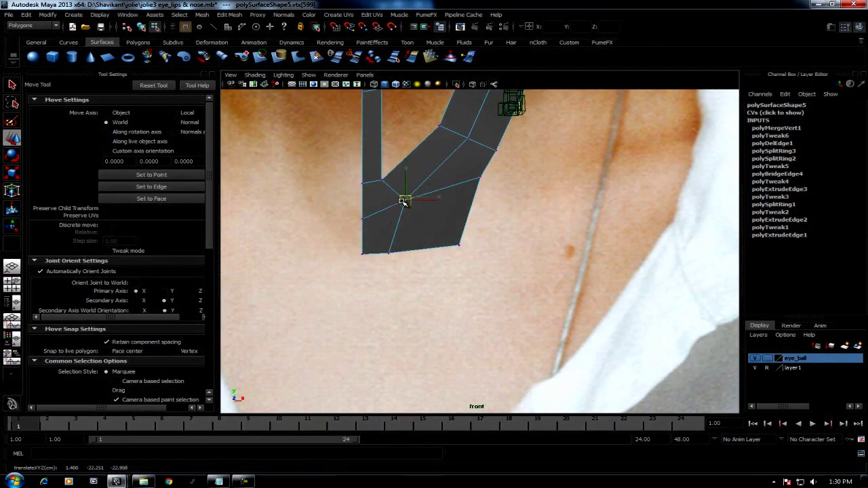
{"action": "left_click", "coordinate": [479, 183]}
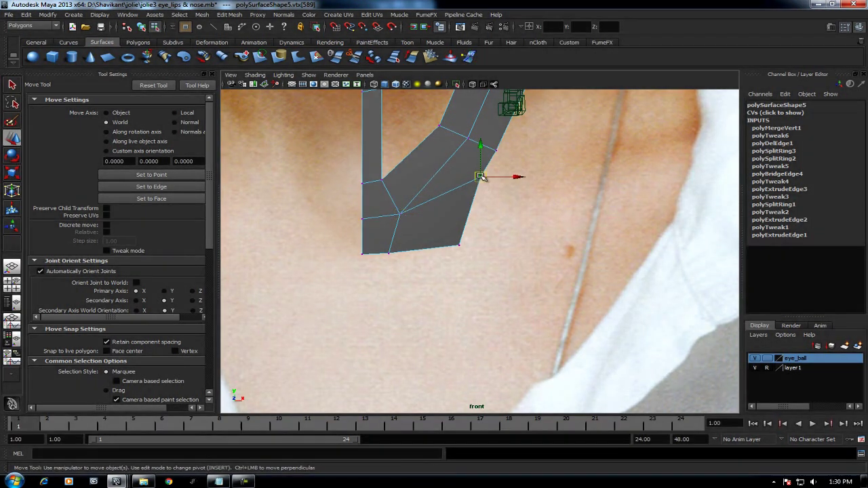
{"action": "left_click_drag", "start_coordinate": [480, 178], "coordinate": [461, 207]}
{"action": "scroll", "coordinate": [468, 215], "scroll_direction": "down", "scroll_amount": 2}
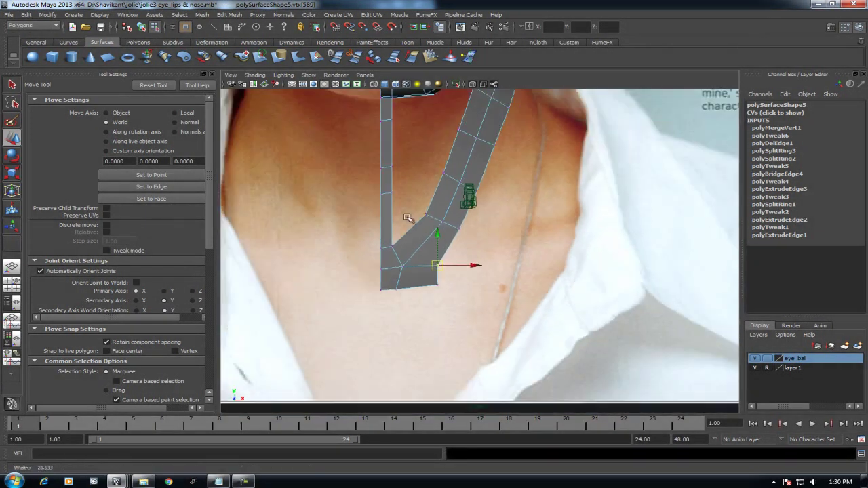
{"action": "middle_click_drag", "start_coordinate": [407, 219], "coordinate": [478, 296], "text": "alt"}
Step: Align the strip's lowest vertex with the neck base in side view, then leave vertex editing
{"action": "key", "text": "space"}
{"action": "left_click_drag", "start_coordinate": [489, 293], "coordinate": [547, 285]}
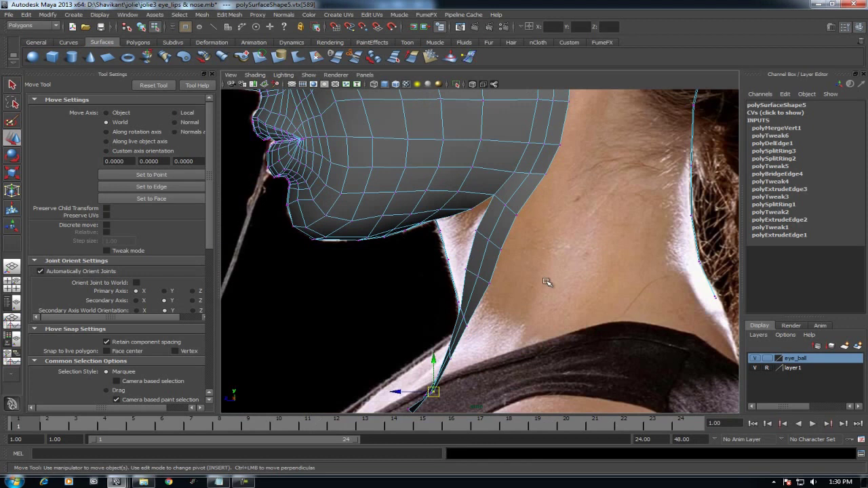
{"action": "scroll", "coordinate": [446, 287], "scroll_direction": "down", "scroll_amount": 2}
{"action": "scroll", "coordinate": [492, 263], "scroll_direction": "up", "scroll_amount": 3}
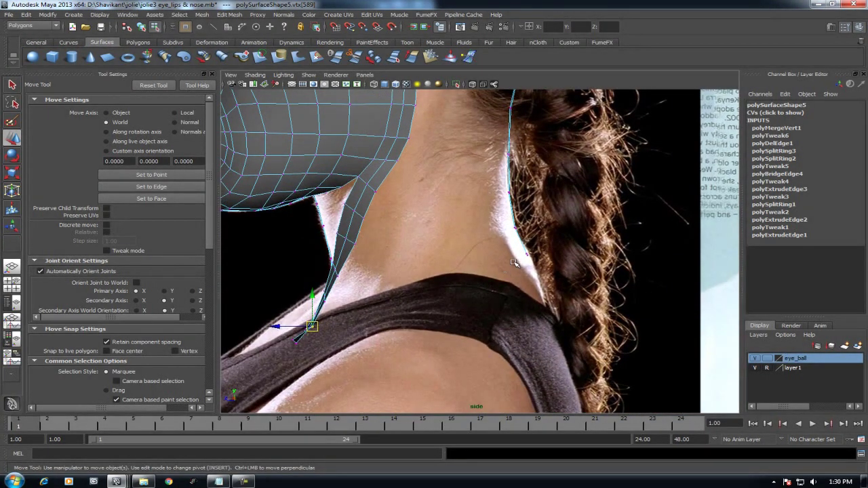
{"action": "key", "text": "space"}
{"action": "mouse_move", "coordinate": [514, 263]}
{"action": "left_mouse_down"}
{"action": "mouse_move", "coordinate": [515, 231]}
{"action": "mouse_move", "coordinate": [468, 275]}
{"action": "mouse_move", "coordinate": [407, 265]}
{"action": "mouse_move", "coordinate": [467, 204]}
{"action": "mouse_move", "coordinate": [446, 232]}
{"action": "left_mouse_up"}
{"action": "right_click_drag", "start_coordinate": [446, 231], "coordinate": [452, 258]}
Step: Extrude the back-of-neck edge in side view and move it down toward the shoulder
{"action": "left_click", "coordinate": [452, 256]}
{"action": "key", "text": "space"}
{"action": "left_click_drag", "start_coordinate": [494, 319], "coordinate": [465, 268]}
{"action": "middle_click_drag", "start_coordinate": [465, 267], "coordinate": [529, 194], "text": "alt"}
{"action": "right_click_drag", "start_coordinate": [529, 194], "coordinate": [534, 240]}
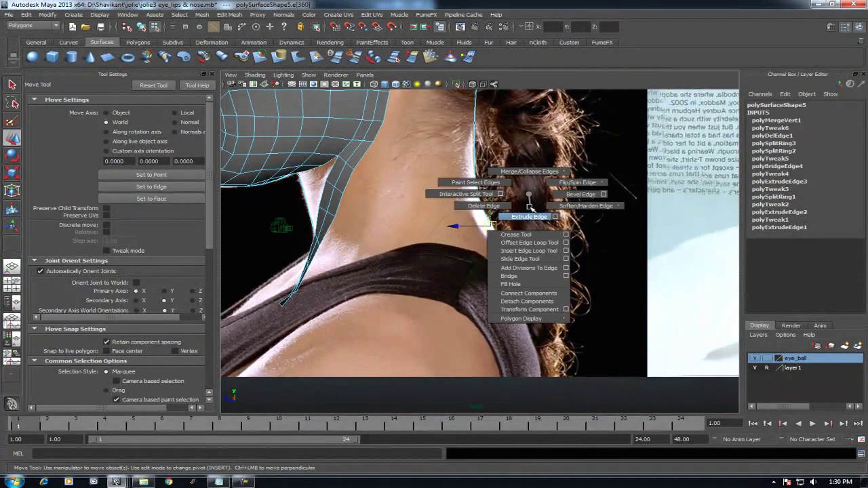
{"action": "key", "text": "t"}
{"action": "key", "text": "w"}
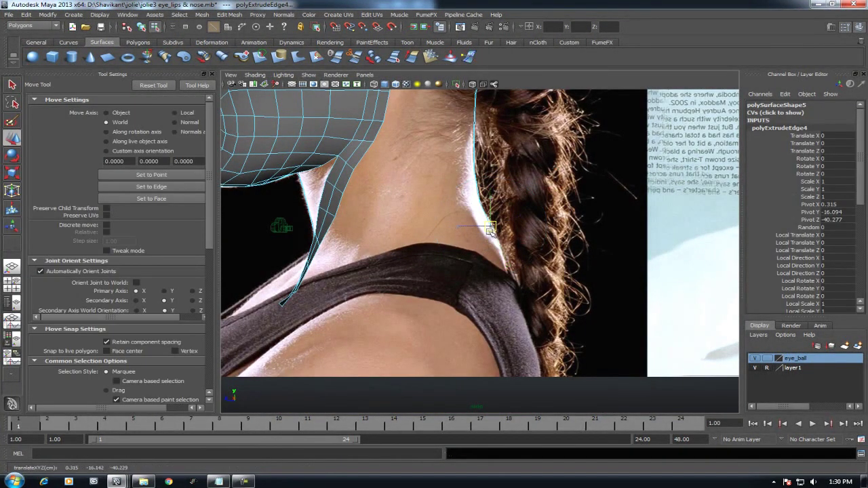
Step: Orbit around the perspective view to inspect the extended neck strip against both photos
{"action": "key", "text": "space"}
{"action": "mouse_move", "coordinate": [516, 284]}
{"action": "left_mouse_down"}
{"action": "mouse_move", "coordinate": [564, 285]}
{"action": "mouse_move", "coordinate": [517, 253]}
{"action": "left_mouse_up"}
{"action": "mouse_move", "coordinate": [649, 316]}
{"action": "left_mouse_down", "text": "alt"}
{"action": "mouse_move", "coordinate": [581, 291]}
{"action": "mouse_move", "coordinate": [558, 266]}
{"action": "mouse_move", "coordinate": [506, 255]}
{"action": "left_mouse_up", "text": "alt"}
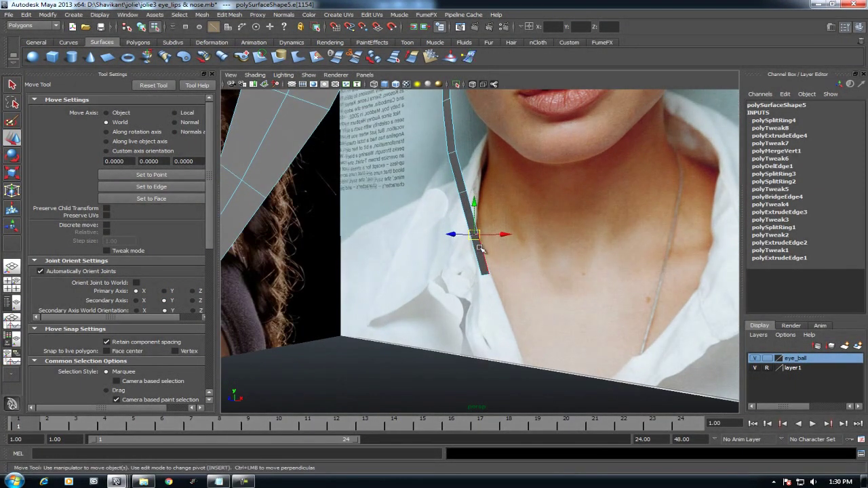
{"action": "left_click_drag", "start_coordinate": [523, 301], "coordinate": [365, 316], "text": "alt"}
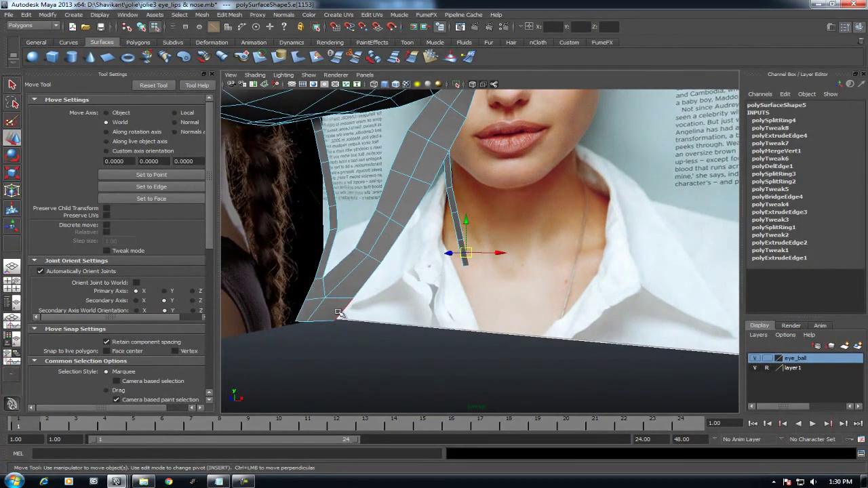
{"action": "scroll", "coordinate": [516, 246], "scroll_direction": "down", "scroll_amount": 5}
{"action": "mouse_move", "coordinate": [516, 247]}
{"action": "left_mouse_down", "text": "alt"}
{"action": "mouse_move", "coordinate": [475, 280]}
{"action": "mouse_move", "coordinate": [407, 287]}
{"action": "left_mouse_up", "text": "alt"}
{"action": "mouse_move", "coordinate": [407, 287]}
{"action": "right_mouse_down", "text": "alt"}
{"action": "mouse_move", "coordinate": [506, 326]}
{"action": "mouse_move", "coordinate": [534, 301]}
{"action": "right_mouse_up", "text": "alt"}
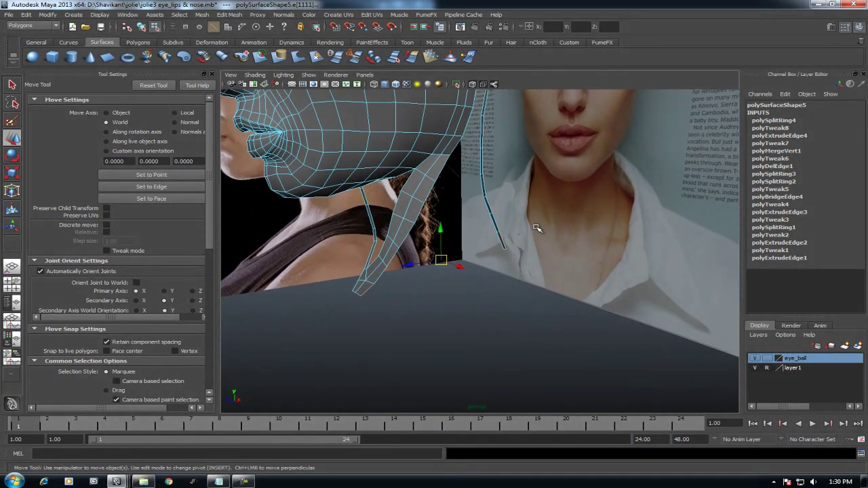
Step: In front view, open the Bridge Options for the neck edges
{"action": "key", "text": "space"}
{"action": "left_click_drag", "start_coordinate": [536, 218], "coordinate": [548, 245]}
{"action": "middle_click_drag", "start_coordinate": [548, 246], "coordinate": [536, 216], "text": "alt"}
{"action": "mouse_move", "coordinate": [554, 234]}
{"action": "right_mouse_down", "text": "shift"}
{"action": "mouse_move", "coordinate": [556, 258]}
{"action": "mouse_move", "coordinate": [592, 315]}
{"action": "right_mouse_up", "text": "shift"}
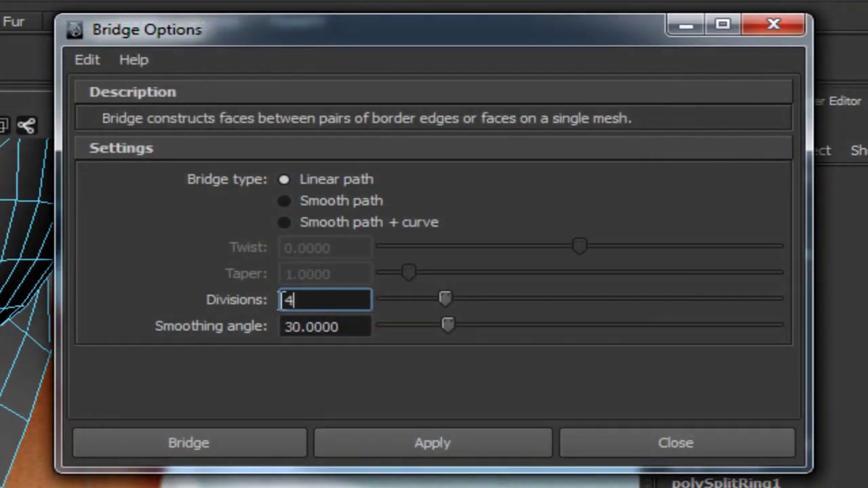
Step: Bridge the two neck strips with a Smooth path + curve bridge of 12 divisions
{"action": "left_click", "coordinate": [285, 222]}
{"action": "type", "text": "12"}
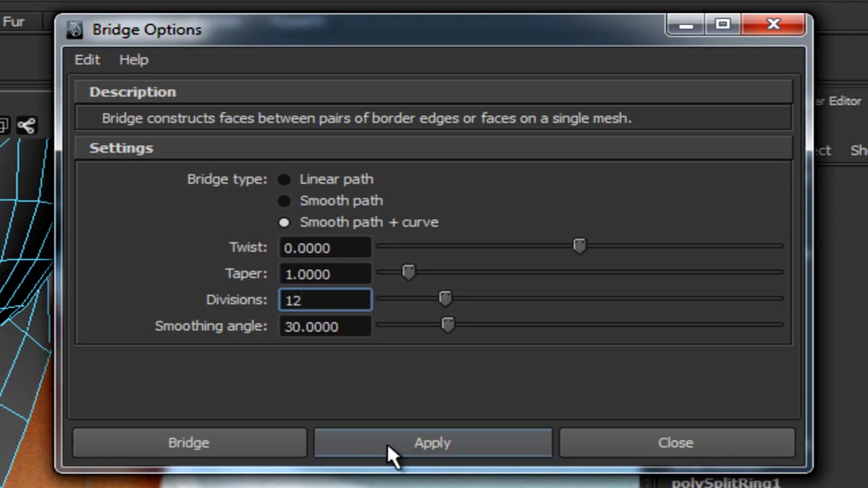
{"action": "left_click", "coordinate": [386, 443]}
{"action": "left_click", "coordinate": [753, 211]}
{"action": "right_click_drag", "start_coordinate": [493, 309], "coordinate": [556, 268]}
{"action": "left_click_drag", "start_coordinate": [528, 261], "coordinate": [480, 326]}
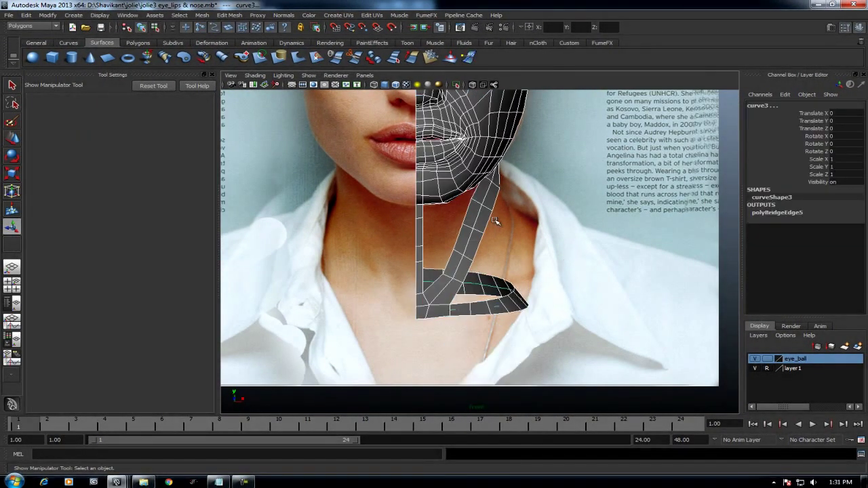
Step: Move curve3's control points so the collar strip tip widens toward the shoulder
{"action": "right_click_drag", "start_coordinate": [632, 219], "coordinate": [587, 256]}
{"action": "middle_click_drag", "start_coordinate": [586, 256], "coordinate": [525, 267], "text": "alt"}
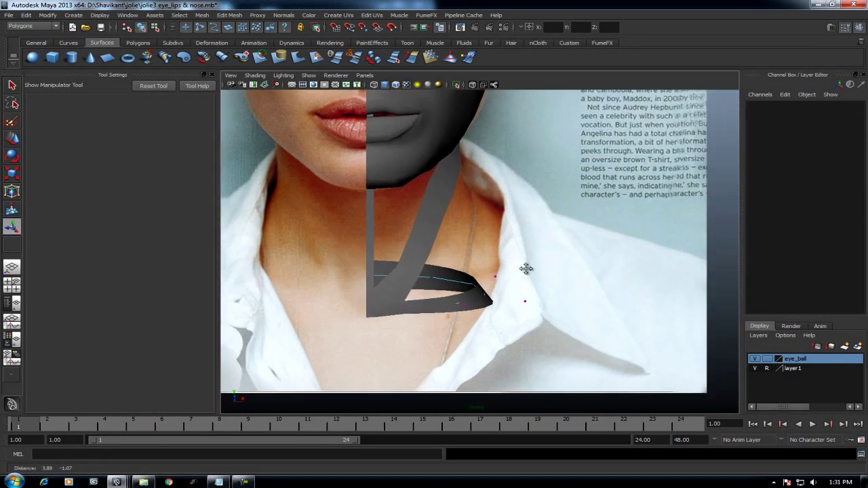
{"action": "left_click_drag", "start_coordinate": [543, 213], "coordinate": [444, 325]}
{"action": "key", "text": "w"}
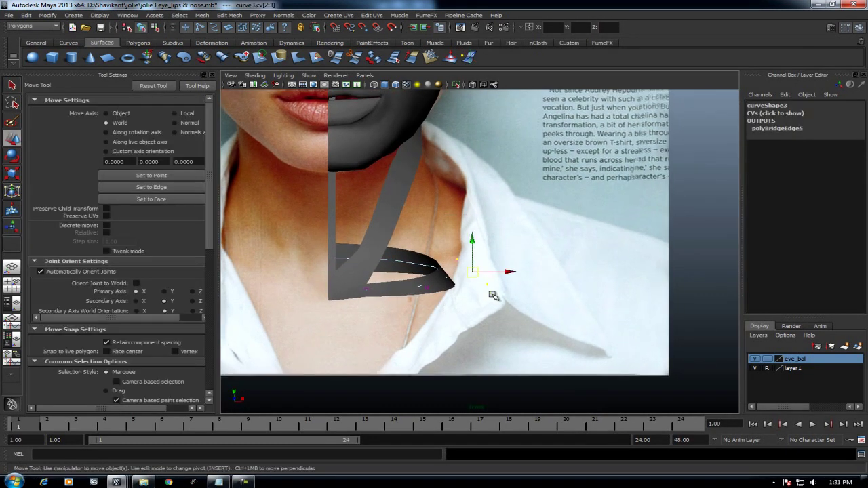
{"action": "left_click_drag", "start_coordinate": [476, 274], "coordinate": [592, 266]}
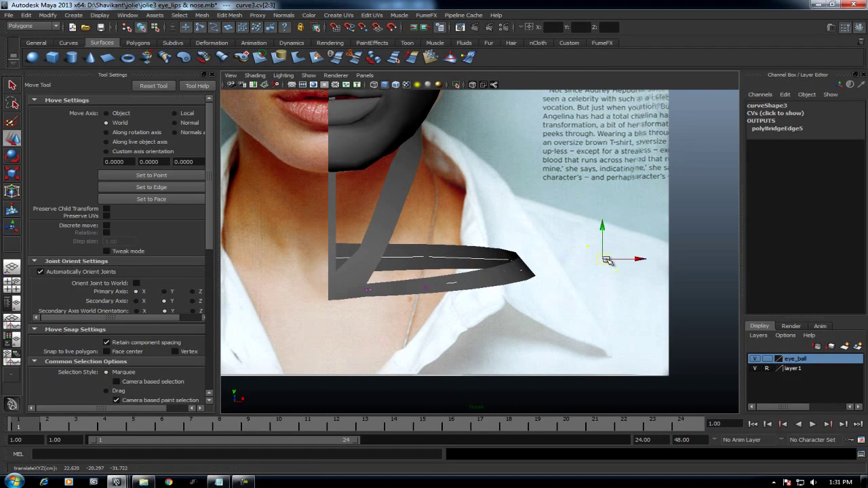
{"action": "mouse_move", "coordinate": [592, 257]}
{"action": "left_mouse_down"}
{"action": "mouse_move", "coordinate": [619, 216]}
{"action": "mouse_move", "coordinate": [681, 199]}
{"action": "left_mouse_up"}
{"action": "left_click_drag", "start_coordinate": [731, 191], "coordinate": [663, 140]}
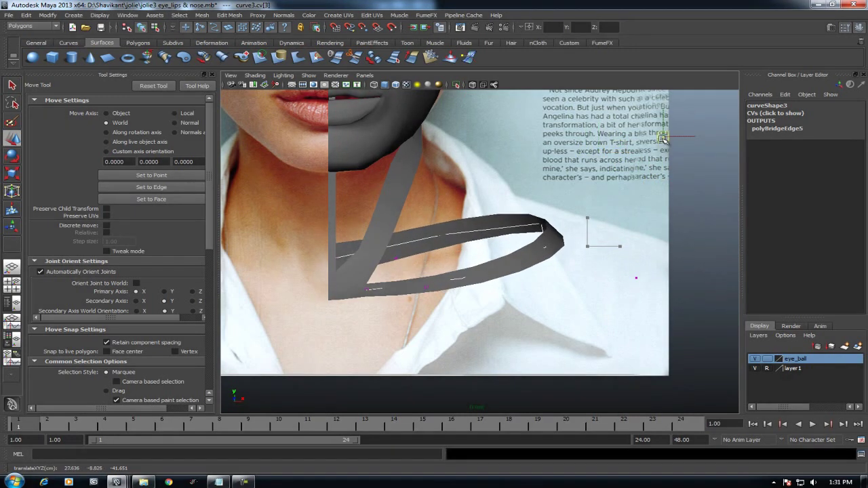
Step: Check the reshaped collar strip in the back and front reference views, then return to perspective
{"action": "key", "text": "space"}
{"action": "left_click_drag", "start_coordinate": [548, 287], "coordinate": [502, 203]}
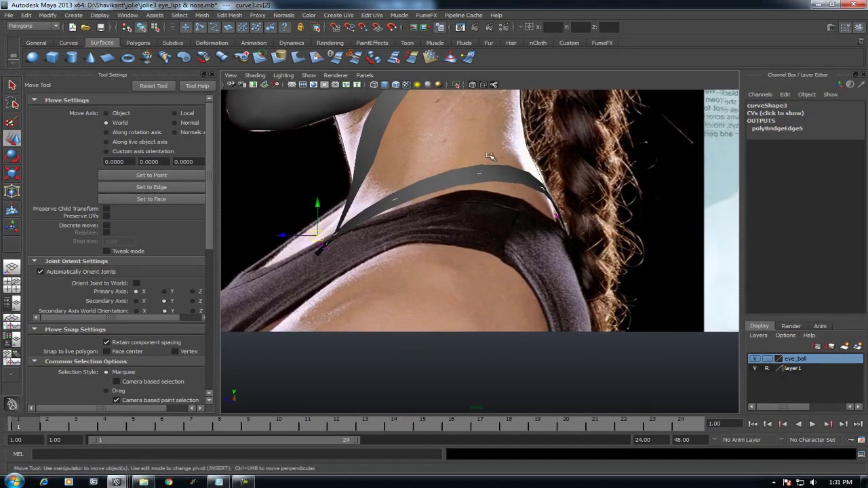
{"action": "scroll", "coordinate": [508, 210], "scroll_direction": "up", "scroll_amount": 2}
{"action": "scroll", "coordinate": [508, 213], "scroll_direction": "down", "scroll_amount": 3}
{"action": "key", "text": "space"}
{"action": "left_click", "coordinate": [500, 275]}
{"action": "scroll", "coordinate": [539, 277], "scroll_direction": "down", "scroll_amount": 2}
{"action": "scroll", "coordinate": [474, 299], "scroll_direction": "down", "scroll_amount": 1}
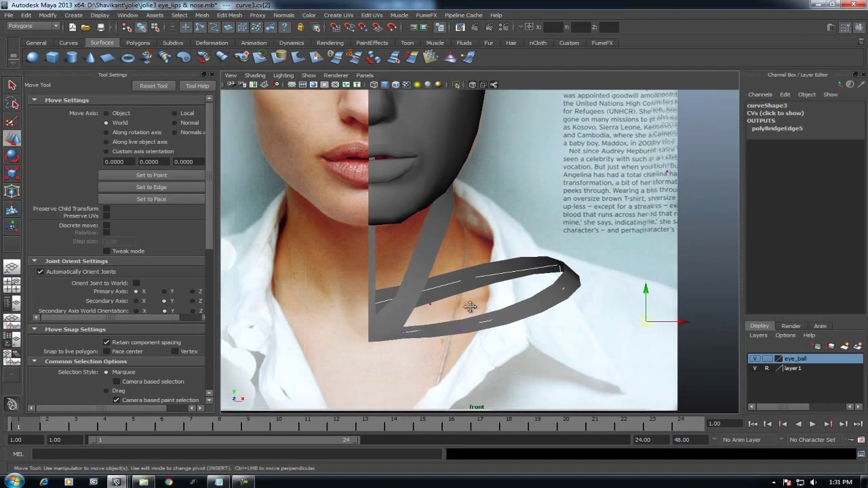
{"action": "scroll", "coordinate": [421, 318], "scroll_direction": "up", "scroll_amount": 2}
{"action": "scroll", "coordinate": [522, 189], "scroll_direction": "down", "scroll_amount": 1}
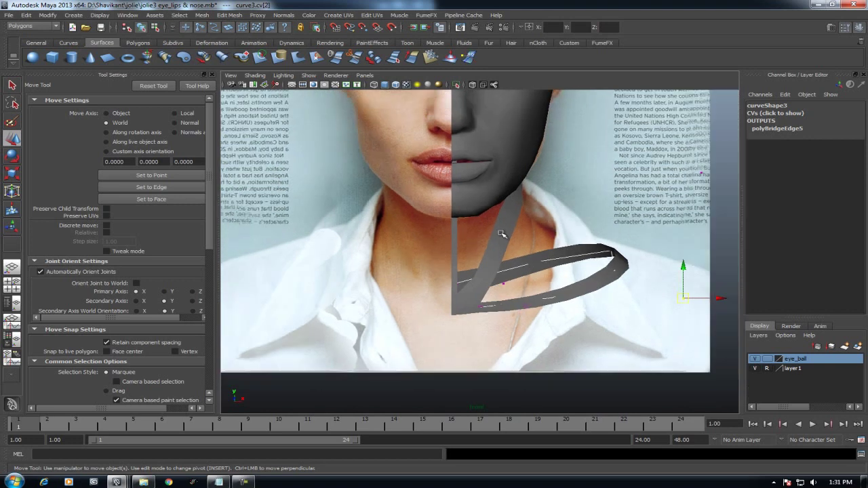
{"action": "scroll", "coordinate": [522, 189], "scroll_direction": "down", "scroll_amount": 2}
{"action": "mouse_move", "coordinate": [522, 190]}
{"action": "left_mouse_down", "text": "alt"}
{"action": "mouse_move", "coordinate": [440, 224]}
{"action": "mouse_move", "coordinate": [426, 288]}
{"action": "left_mouse_up", "text": "alt"}
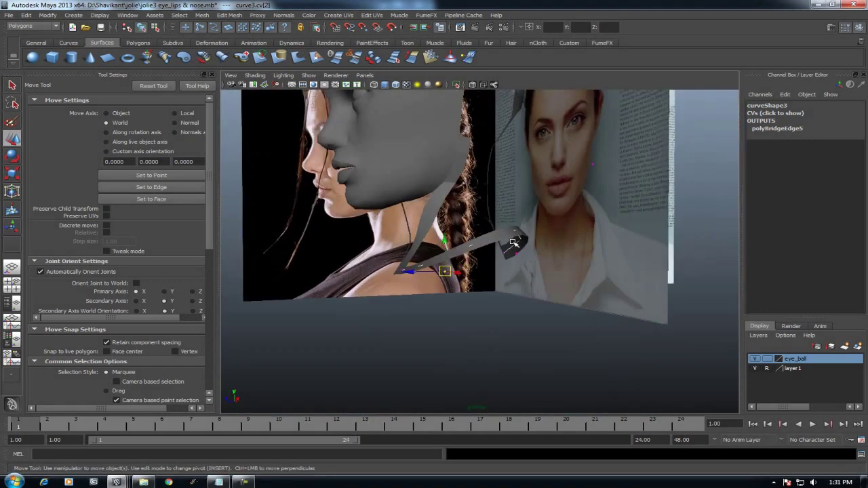
{"action": "scroll", "coordinate": [426, 289], "scroll_direction": "up", "scroll_amount": 3}
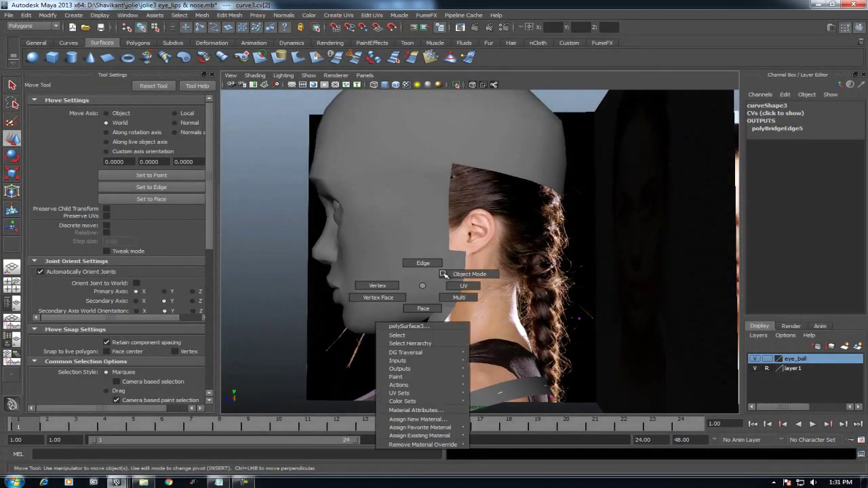
Step: Select polySurface3 and pick the edge under the chin in edge mode
{"action": "right_click_drag", "start_coordinate": [426, 288], "coordinate": [434, 272]}
{"action": "mouse_move", "coordinate": [434, 272]}
{"action": "left_mouse_down", "text": "alt"}
{"action": "mouse_move", "coordinate": [504, 245]}
{"action": "mouse_move", "coordinate": [481, 272]}
{"action": "left_mouse_up", "text": "alt"}
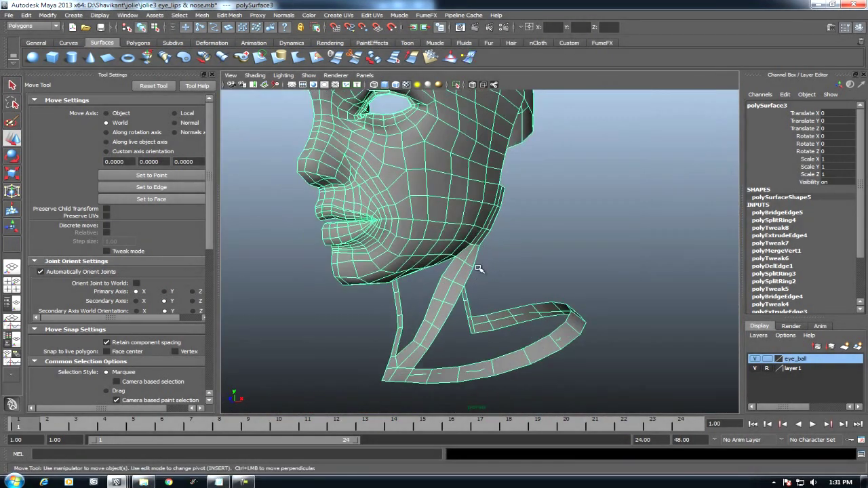
{"action": "scroll", "coordinate": [508, 248], "scroll_direction": "up", "scroll_amount": 3}
{"action": "mouse_move", "coordinate": [519, 248]}
{"action": "left_mouse_down", "text": "alt"}
{"action": "mouse_move", "coordinate": [490, 260]}
{"action": "mouse_move", "coordinate": [504, 252]}
{"action": "left_mouse_up", "text": "alt"}
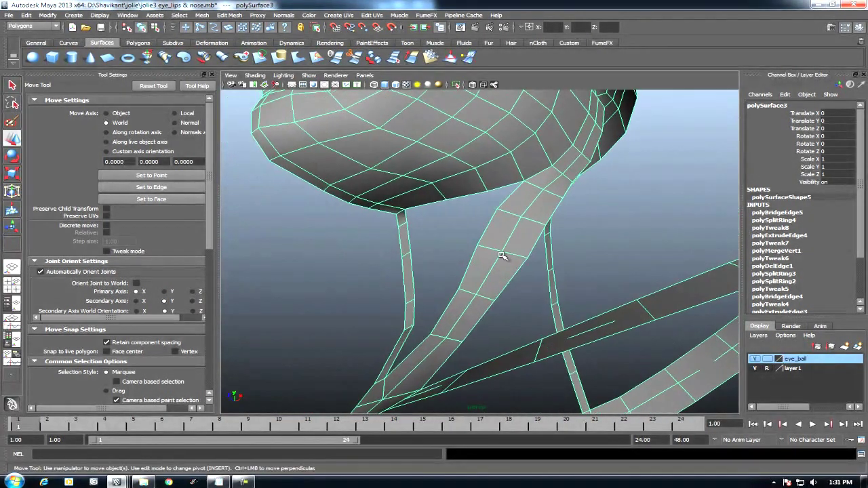
{"action": "right_click_drag", "start_coordinate": [506, 204], "coordinate": [515, 203]}
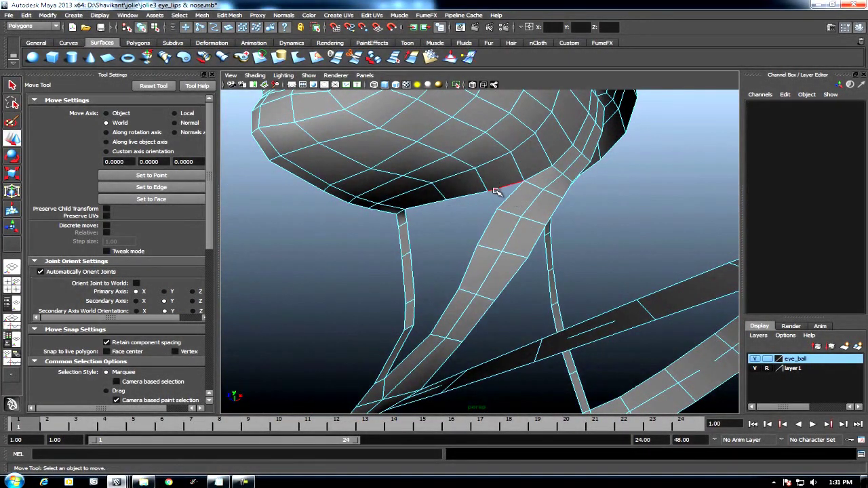
{"action": "left_click", "coordinate": [497, 192]}
Step: Add the matching neck strap edge and open Bridge Options (Linear path, 1 division)
{"action": "mouse_move", "coordinate": [475, 217]}
{"action": "left_mouse_down", "text": "alt"}
{"action": "mouse_move", "coordinate": [475, 203]}
{"action": "mouse_move", "coordinate": [444, 239]}
{"action": "left_mouse_up", "text": "alt"}
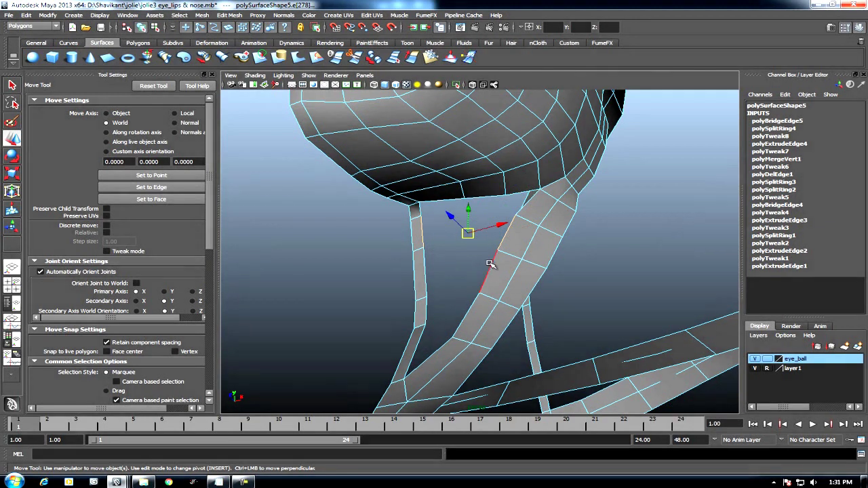
{"action": "mouse_move", "coordinate": [425, 270]}
{"action": "left_mouse_down", "text": "alt"}
{"action": "mouse_move", "coordinate": [472, 344]}
{"action": "mouse_move", "coordinate": [452, 204]}
{"action": "mouse_move", "coordinate": [438, 209]}
{"action": "left_mouse_up", "text": "alt"}
{"action": "mouse_move", "coordinate": [493, 215]}
{"action": "left_mouse_down", "text": "alt"}
{"action": "mouse_move", "coordinate": [484, 228]}
{"action": "mouse_move", "coordinate": [506, 172]}
{"action": "left_mouse_up", "text": "alt"}
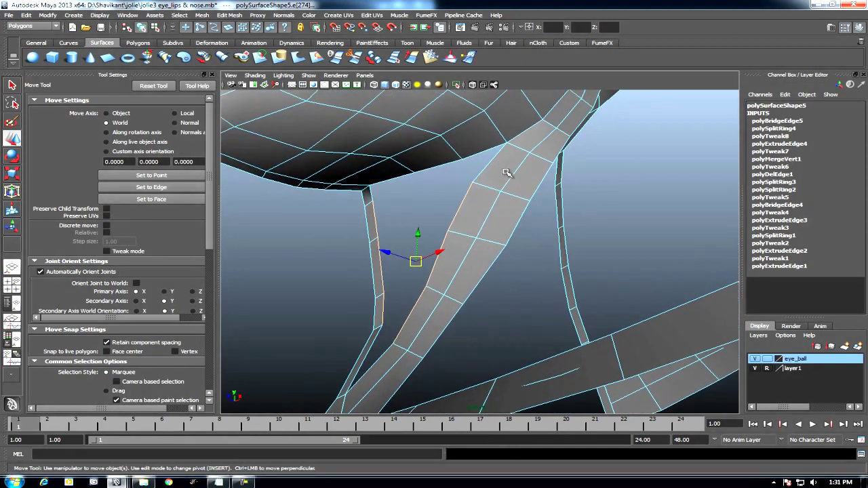
{"action": "right_click_drag", "start_coordinate": [506, 173], "coordinate": [546, 254], "text": "shift"}
{"action": "left_click", "coordinate": [546, 254]}
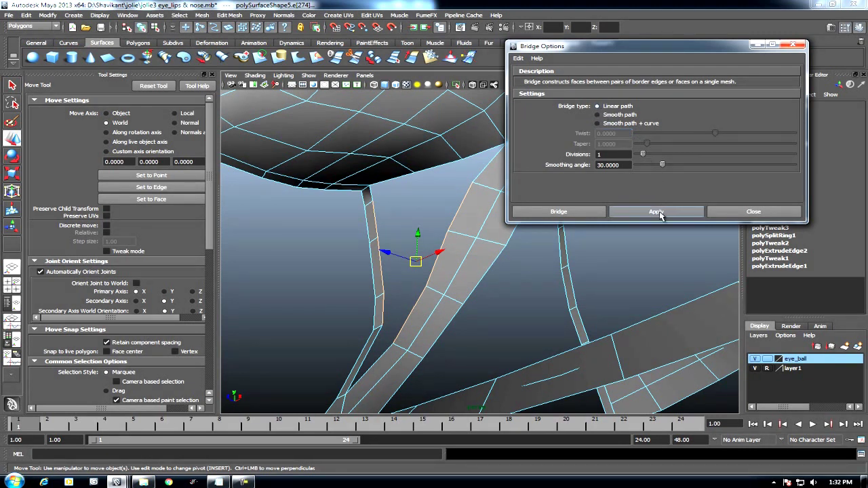
Step: Bridge the chin edge to the neck strap and fill the leftover hole
{"action": "left_click", "coordinate": [657, 213]}
{"action": "left_click", "coordinate": [744, 213]}
{"action": "mouse_move", "coordinate": [539, 271]}
{"action": "left_mouse_down", "text": "alt"}
{"action": "mouse_move", "coordinate": [539, 213]}
{"action": "mouse_move", "coordinate": [479, 245]}
{"action": "left_mouse_up", "text": "alt"}
{"action": "left_click", "coordinate": [506, 227]}
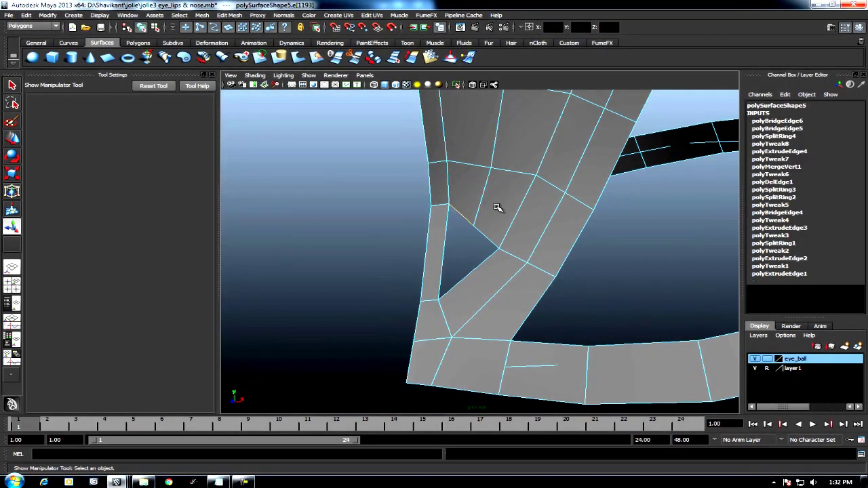
{"action": "right_click_drag", "start_coordinate": [504, 202], "coordinate": [502, 285], "text": "ctrl"}
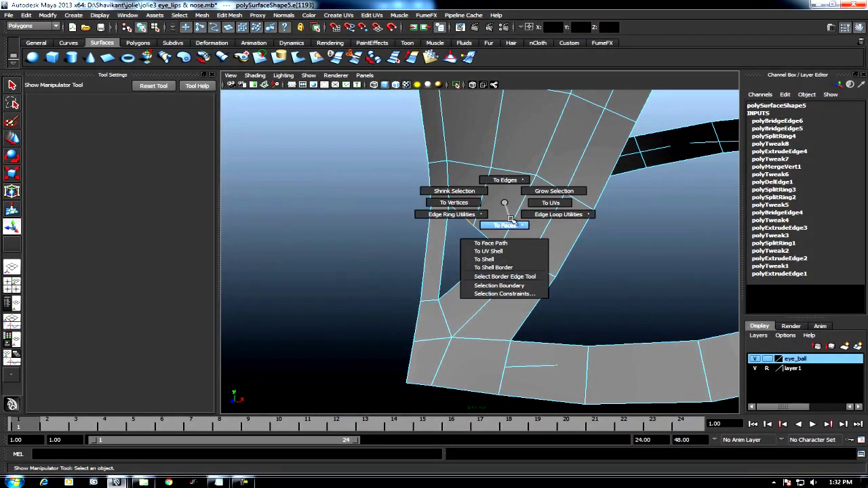
{"action": "right_click_drag", "start_coordinate": [508, 202], "coordinate": [509, 228], "text": "shift"}
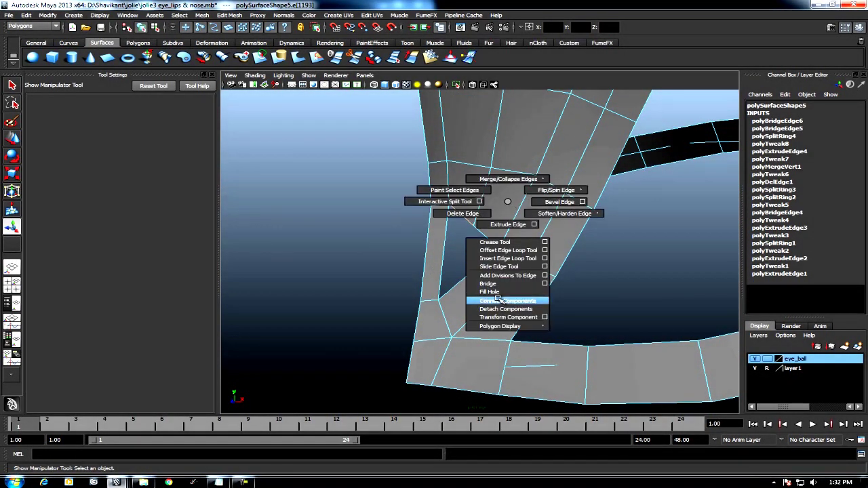
{"action": "right_click_drag", "start_coordinate": [498, 299], "coordinate": [490, 292], "text": "shift"}
Step: Split the new bridged neck faces into smaller polygons with the Split Polygon Tool
{"action": "right_click_drag", "start_coordinate": [492, 239], "coordinate": [535, 199]}
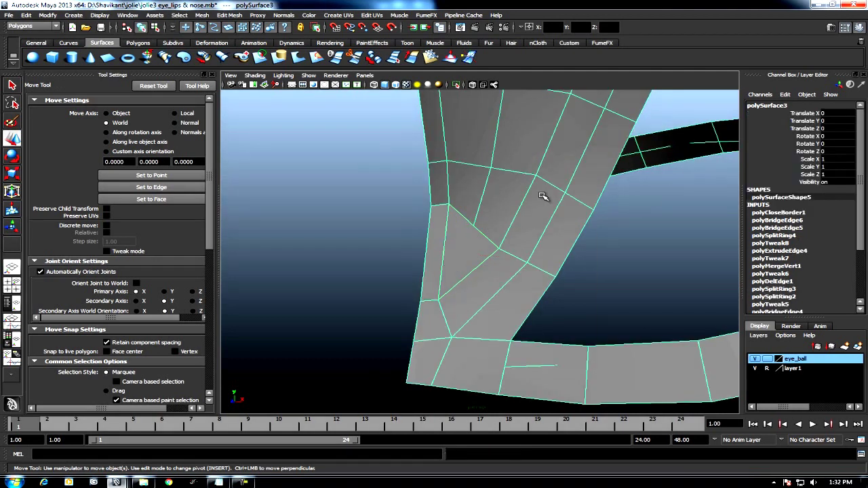
{"action": "right_click", "coordinate": [519, 194], "text": "shift"}
{"action": "left_click", "coordinate": [563, 193]}
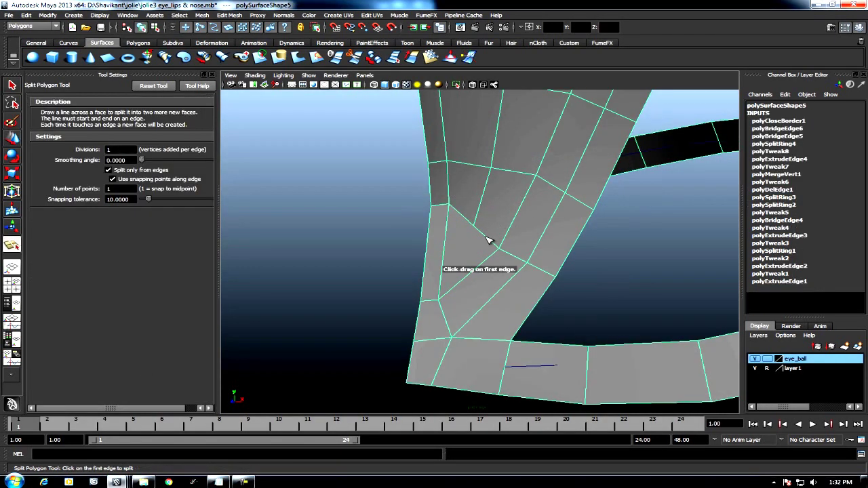
{"action": "right_click_drag", "start_coordinate": [456, 244], "coordinate": [484, 270], "text": "alt"}
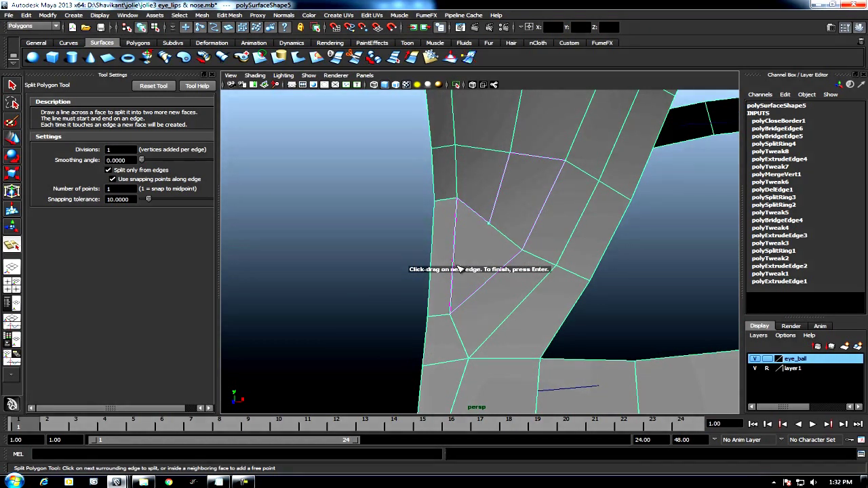
{"action": "key", "text": "Return"}
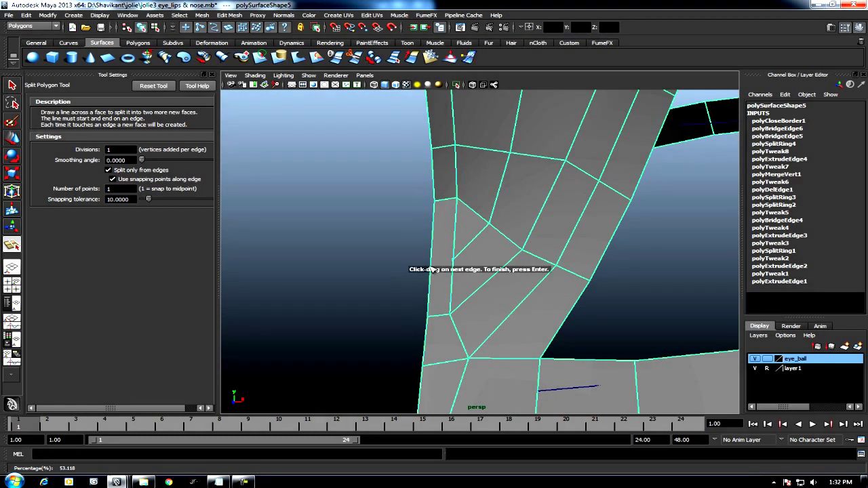
{"action": "left_click", "coordinate": [433, 266]}
{"action": "key", "text": "w"}
Step: Fill the second hole beside the chin
{"action": "mouse_move", "coordinate": [498, 297]}
{"action": "left_mouse_down", "text": "alt"}
{"action": "mouse_move", "coordinate": [422, 219]}
{"action": "mouse_move", "coordinate": [475, 285]}
{"action": "mouse_move", "coordinate": [549, 228]}
{"action": "mouse_move", "coordinate": [462, 289]}
{"action": "mouse_move", "coordinate": [389, 246]}
{"action": "mouse_move", "coordinate": [473, 269]}
{"action": "mouse_move", "coordinate": [472, 254]}
{"action": "left_mouse_up", "text": "alt"}
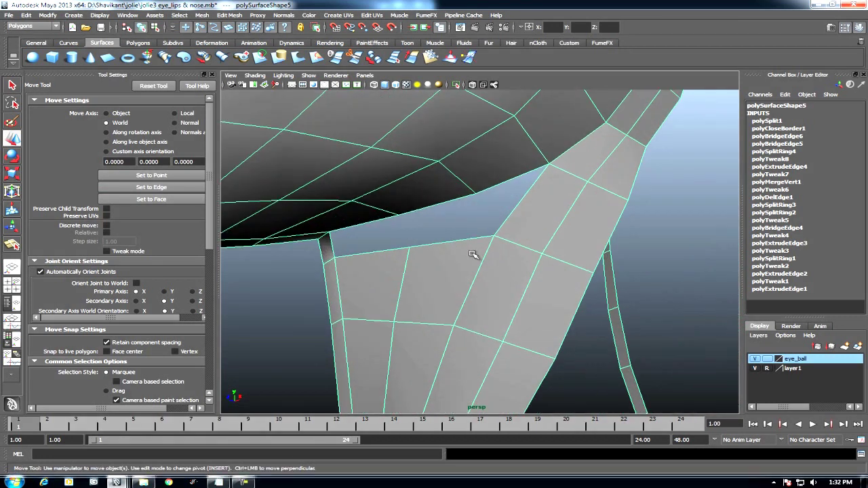
{"action": "left_click", "coordinate": [442, 202]}
{"action": "right_click_drag", "start_coordinate": [547, 176], "coordinate": [548, 193], "text": "shift"}
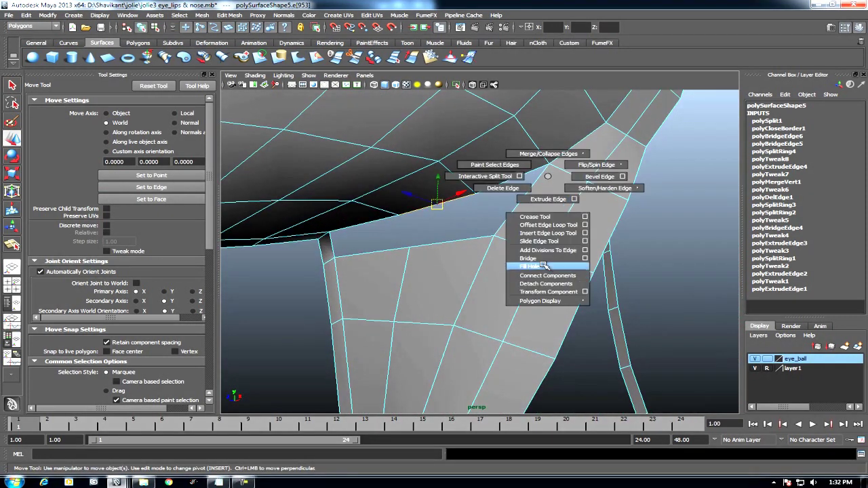
{"action": "right_click_drag", "start_coordinate": [543, 264], "coordinate": [535, 266], "text": "shift"}
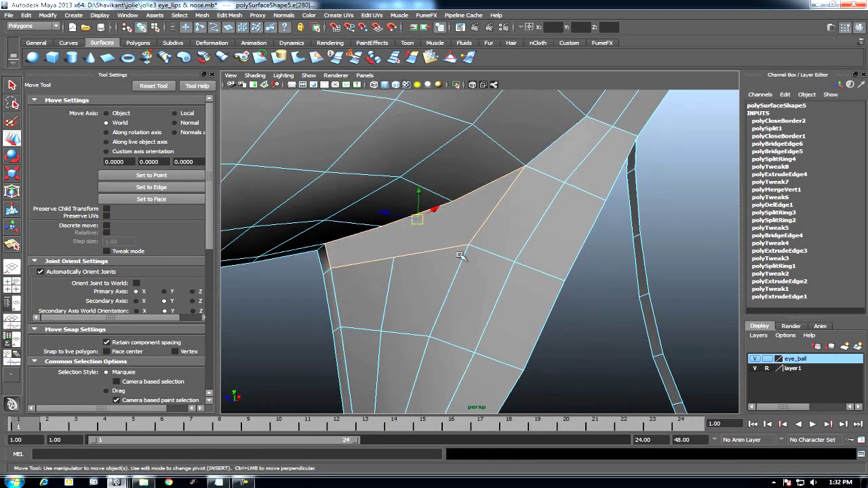
Step: Split the newly capped face with an extra edge and inspect the neck profile
{"action": "key", "text": "F8"}
{"action": "right_click", "coordinate": [509, 228], "text": "shift"}
{"action": "left_click", "coordinate": [541, 229]}
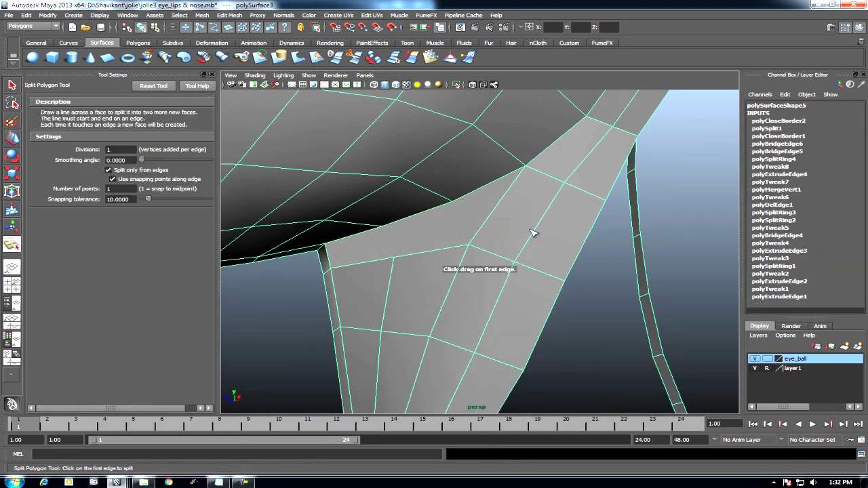
{"action": "left_click", "coordinate": [384, 227]}
{"action": "key", "text": "Return"}
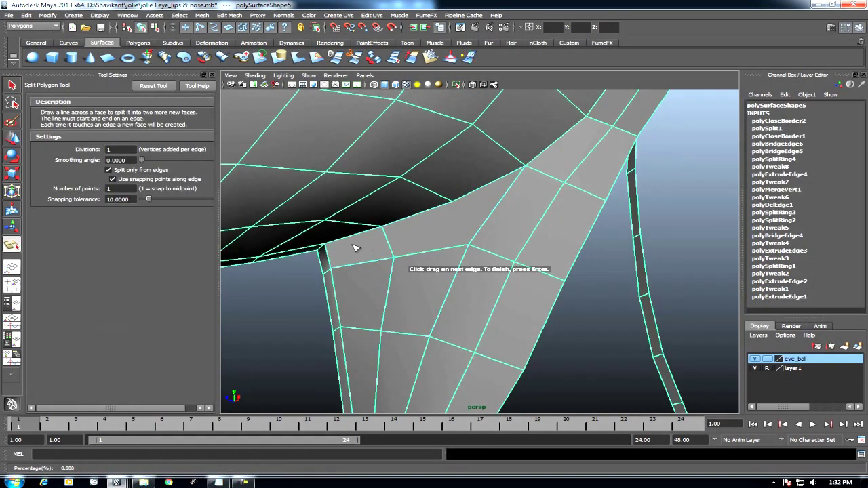
{"action": "key", "text": "w"}
{"action": "scroll", "coordinate": [508, 213], "scroll_direction": "down", "scroll_amount": 3}
{"action": "left_click_drag", "start_coordinate": [508, 213], "coordinate": [500, 333], "text": "alt"}
{"action": "scroll", "coordinate": [456, 272], "scroll_direction": "up", "scroll_amount": 2}
{"action": "mouse_move", "coordinate": [456, 272]}
{"action": "left_mouse_down", "text": "alt"}
{"action": "mouse_move", "coordinate": [527, 254]}
{"action": "mouse_move", "coordinate": [488, 221]}
{"action": "left_mouse_up", "text": "alt"}
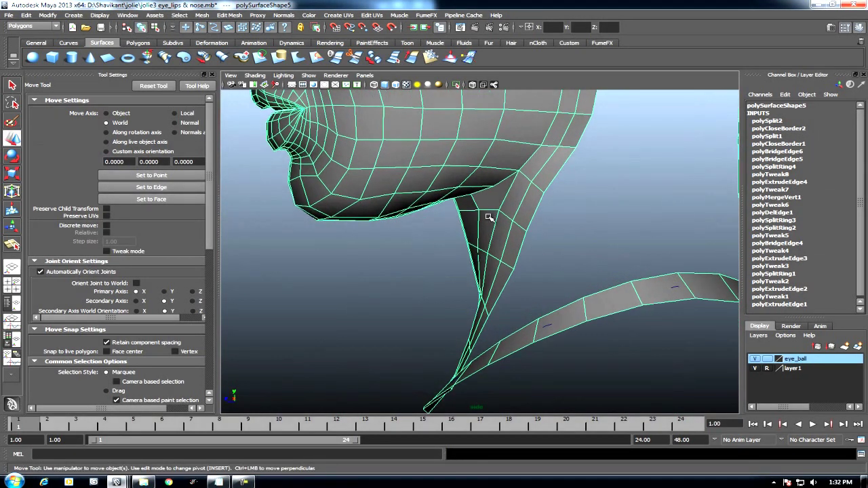
{"action": "mouse_move", "coordinate": [525, 309]}
{"action": "left_mouse_down", "text": "alt"}
{"action": "mouse_move", "coordinate": [533, 232]}
{"action": "mouse_move", "coordinate": [572, 301]}
{"action": "mouse_move", "coordinate": [471, 281]}
{"action": "mouse_move", "coordinate": [477, 263]}
{"action": "mouse_move", "coordinate": [516, 274]}
{"action": "mouse_move", "coordinate": [545, 210]}
{"action": "mouse_move", "coordinate": [507, 249]}
{"action": "left_mouse_up", "text": "alt"}
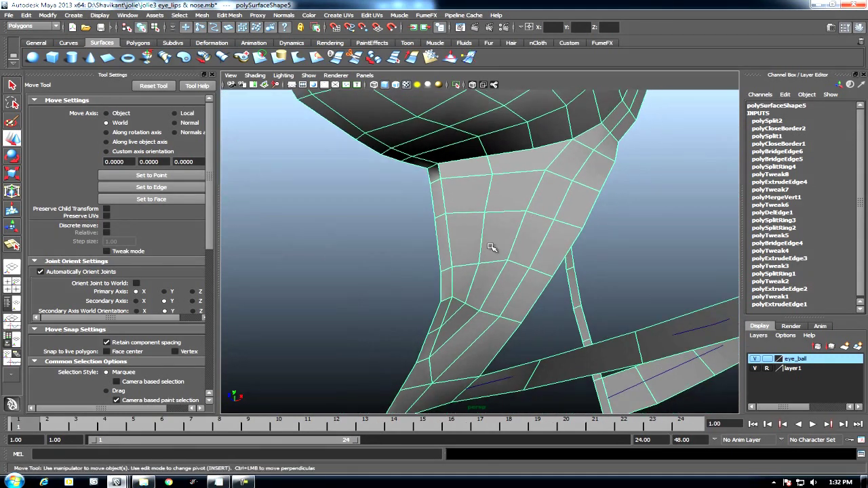
{"action": "left_click", "coordinate": [505, 216]}
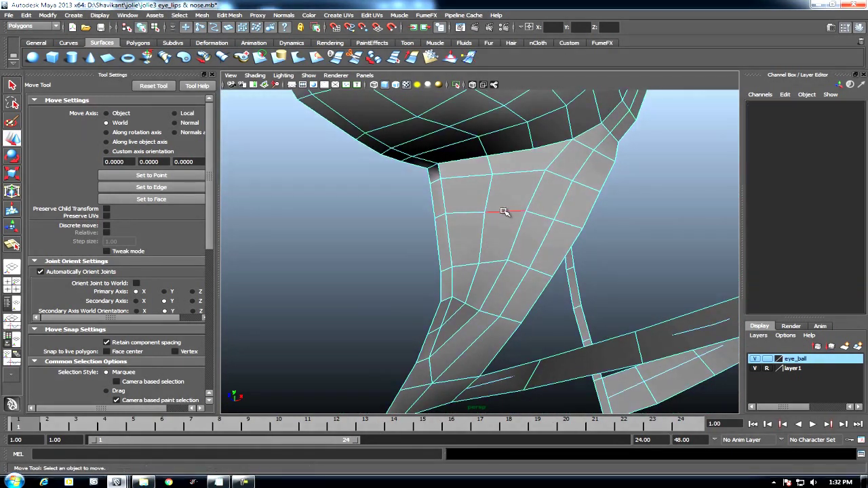
{"action": "left_click", "coordinate": [505, 212]}
{"action": "right_click_drag", "start_coordinate": [505, 212], "coordinate": [492, 224], "text": "ctrl"}
{"action": "mouse_move", "coordinate": [474, 245]}
{"action": "left_mouse_down", "text": "alt"}
{"action": "mouse_move", "coordinate": [503, 271]}
{"action": "mouse_move", "coordinate": [455, 290]}
{"action": "left_mouse_up", "text": "alt"}
{"action": "right_click_drag", "start_coordinate": [461, 294], "coordinate": [489, 314], "text": "alt"}
{"action": "left_click_drag", "start_coordinate": [489, 315], "coordinate": [563, 203], "text": "alt"}
{"action": "right_click", "coordinate": [543, 178], "text": "shift"}
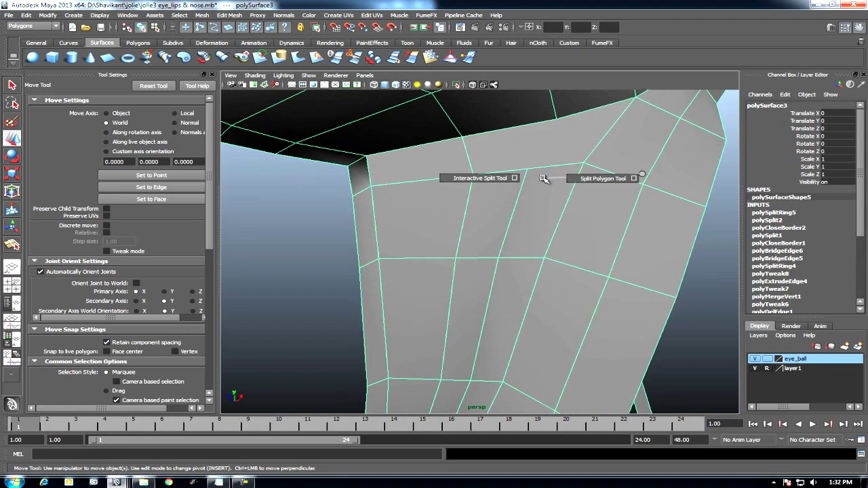
{"action": "right_click_drag", "start_coordinate": [543, 178], "coordinate": [573, 179], "text": "shift"}
{"action": "left_click", "coordinate": [541, 126]}
{"action": "key", "text": "Return"}
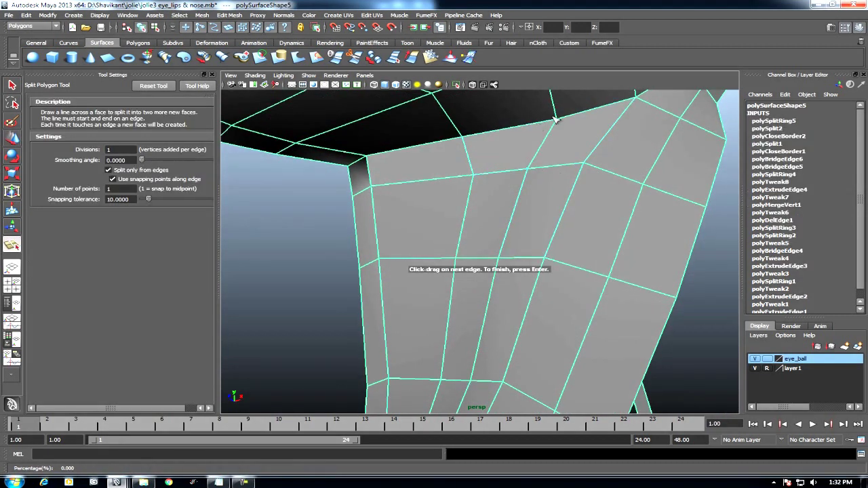
{"action": "key", "text": "w"}
{"action": "mouse_move", "coordinate": [548, 135]}
{"action": "right_mouse_down", "text": "alt"}
{"action": "mouse_move", "coordinate": [447, 267]}
{"action": "mouse_move", "coordinate": [500, 287]}
{"action": "right_mouse_up", "text": "alt"}
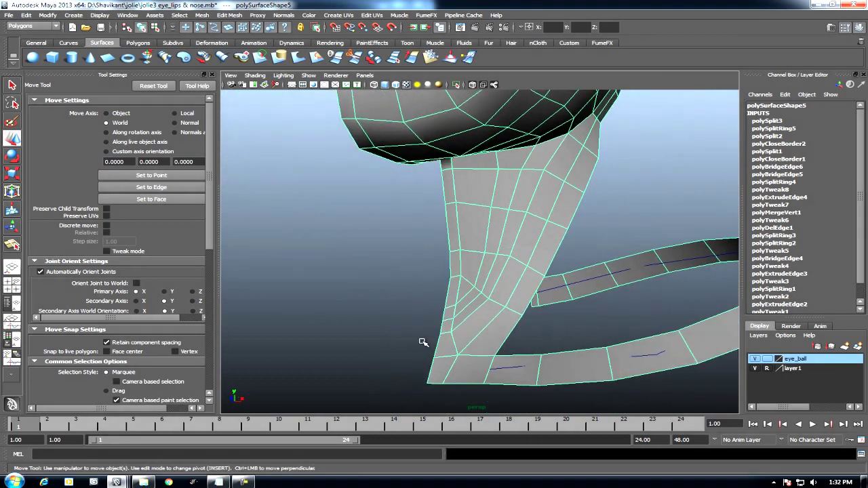
{"action": "right_click_drag", "start_coordinate": [486, 326], "coordinate": [448, 215], "text": "alt"}
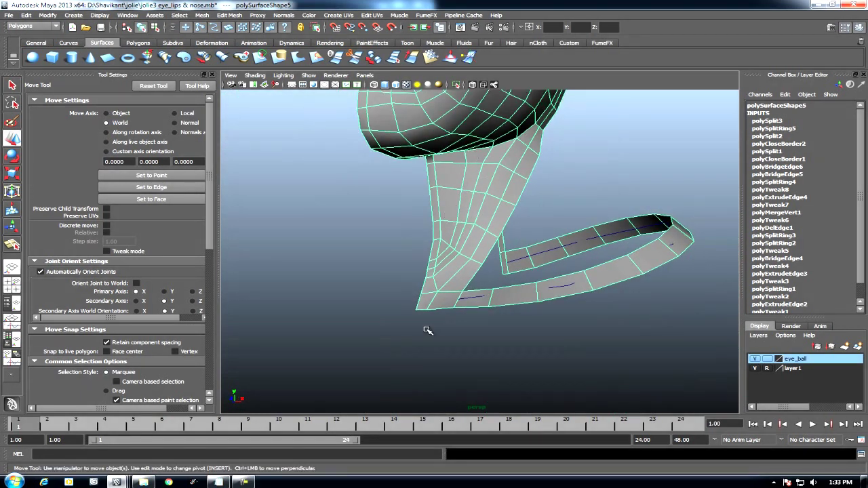
{"action": "mouse_move", "coordinate": [413, 321]}
{"action": "left_mouse_down", "text": "alt"}
{"action": "mouse_move", "coordinate": [436, 262]}
{"action": "mouse_move", "coordinate": [475, 262]}
{"action": "mouse_move", "coordinate": [540, 233]}
{"action": "left_mouse_up", "text": "alt"}
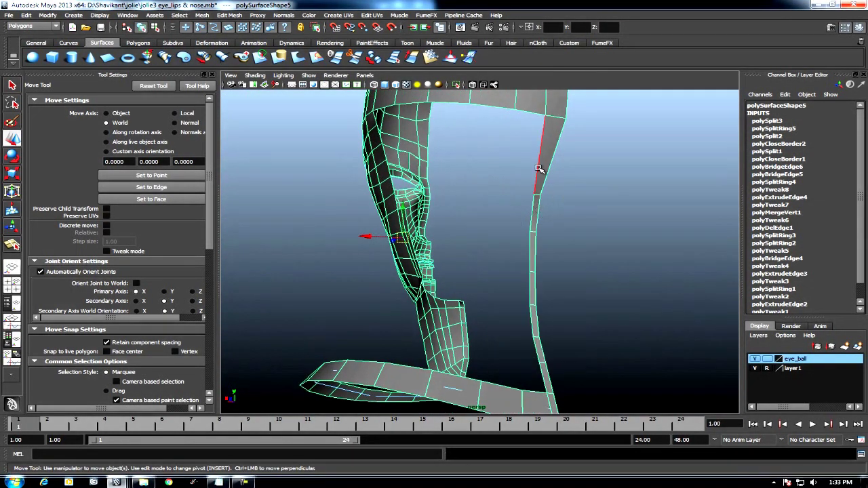
Step: Shift-select edges along the back neck strip and inspect them up close
{"action": "left_click_drag", "start_coordinate": [498, 216], "coordinate": [522, 238], "text": "alt"}
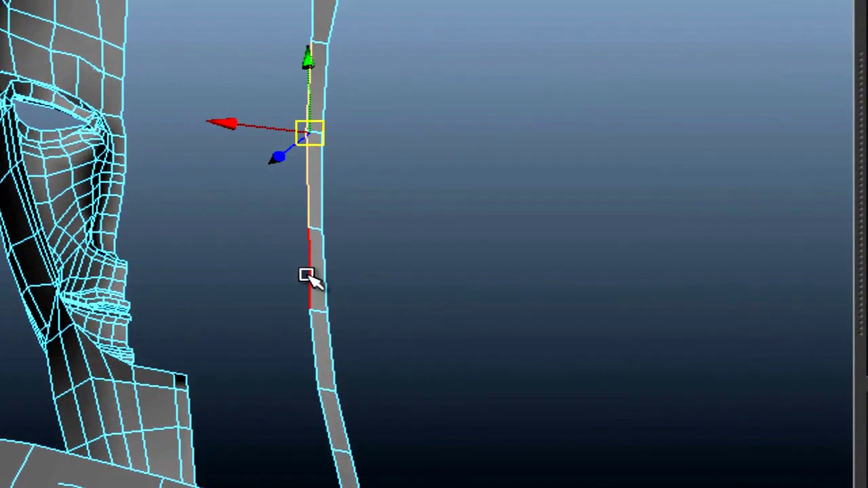
{"action": "left_click", "coordinate": [307, 275], "text": "shift"}
{"action": "left_click", "coordinate": [317, 361], "text": "shift"}
{"action": "left_click", "coordinate": [232, 203]}
{"action": "mouse_move", "coordinate": [271, 285]}
{"action": "left_mouse_down", "text": "alt"}
{"action": "mouse_move", "coordinate": [401, 217]}
{"action": "mouse_move", "coordinate": [312, 112]}
{"action": "mouse_move", "coordinate": [441, 65]}
{"action": "mouse_move", "coordinate": [91, 175]}
{"action": "mouse_move", "coordinate": [179, 108]}
{"action": "mouse_move", "coordinate": [176, 293]}
{"action": "left_mouse_up", "text": "alt"}
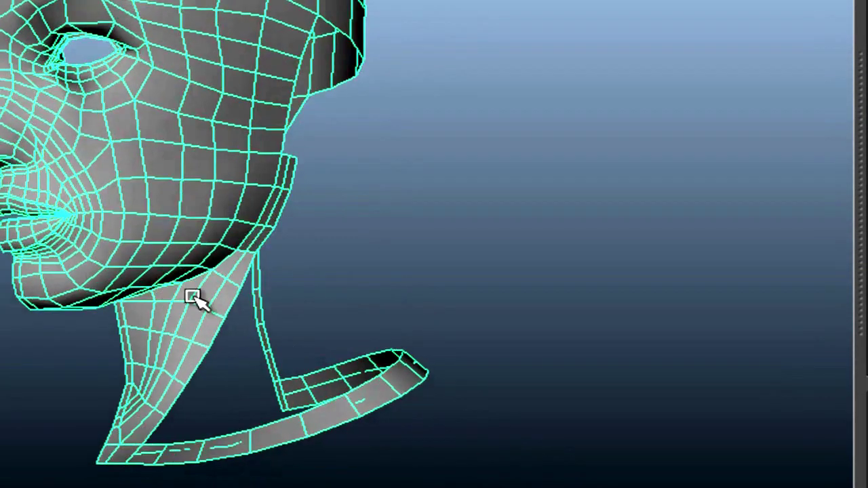
{"action": "scroll", "coordinate": [277, 335], "scroll_direction": "up", "scroll_amount": 2}
{"action": "scroll", "coordinate": [175, 355], "scroll_direction": "up", "scroll_amount": 2}
{"action": "middle_click_drag", "start_coordinate": [175, 354], "coordinate": [209, 296], "text": "alt"}
{"action": "scroll", "coordinate": [206, 238], "scroll_direction": "up", "scroll_amount": 2}
{"action": "mouse_move", "coordinate": [205, 237]}
{"action": "left_mouse_down", "text": "alt"}
{"action": "mouse_move", "coordinate": [186, 283]}
{"action": "mouse_move", "coordinate": [231, 281]}
{"action": "left_mouse_up", "text": "alt"}
{"action": "mouse_move", "coordinate": [231, 281]}
{"action": "middle_mouse_down", "text": "alt"}
{"action": "mouse_move", "coordinate": [196, 314]}
{"action": "mouse_move", "coordinate": [244, 178]}
{"action": "middle_mouse_up", "text": "alt"}
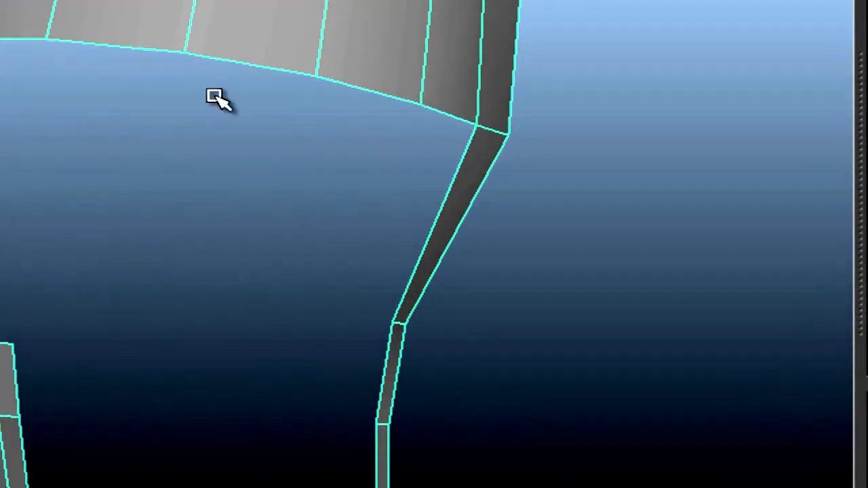
{"action": "middle_click_drag", "start_coordinate": [152, 281], "coordinate": [183, 277], "text": "alt"}
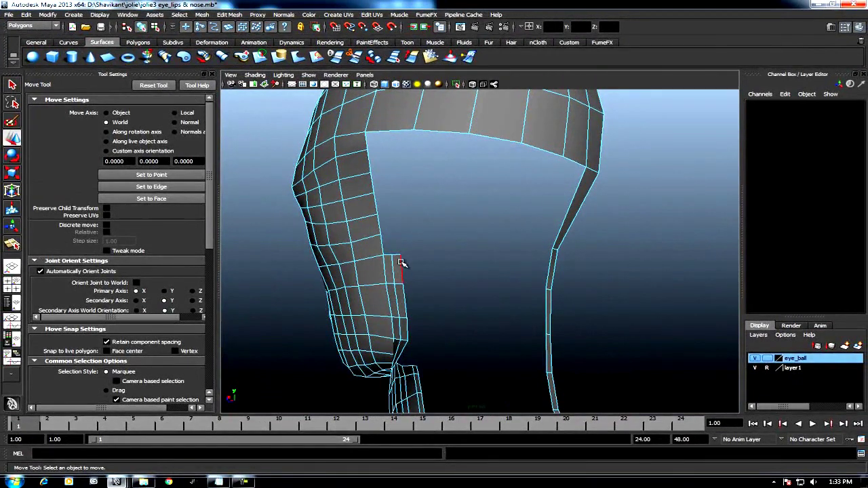
Step: Pick one more strip edge and view the mesh in front orthographic over the reference photo
{"action": "left_click", "coordinate": [401, 262]}
{"action": "mouse_move", "coordinate": [401, 262]}
{"action": "left_mouse_down", "text": "alt"}
{"action": "mouse_move", "coordinate": [471, 334]}
{"action": "mouse_move", "coordinate": [475, 366]}
{"action": "left_mouse_up", "text": "alt"}
{"action": "key", "text": "space"}
{"action": "key", "text": "alt+v"}
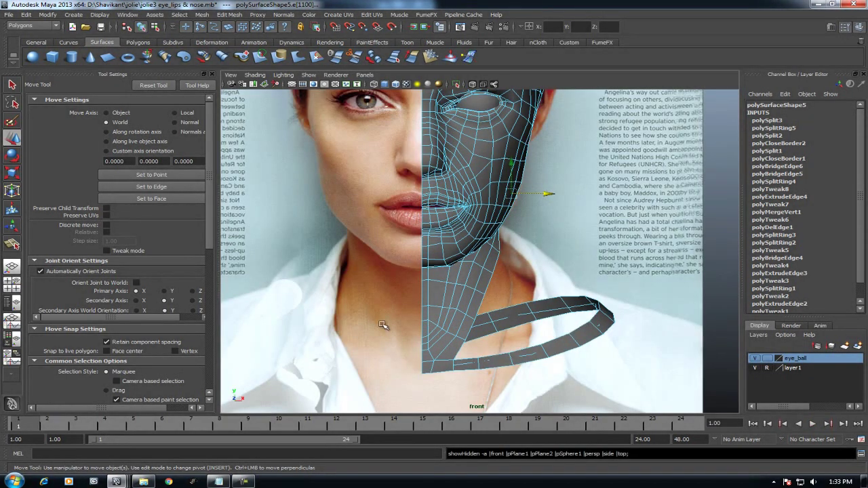
Step: Compare the mesh against the front and side reference views
{"action": "scroll", "coordinate": [497, 316], "scroll_direction": "up", "scroll_amount": 2}
{"action": "scroll", "coordinate": [498, 316], "scroll_direction": "up", "scroll_amount": 2}
{"action": "scroll", "coordinate": [497, 316], "scroll_direction": "up", "scroll_amount": 2}
{"action": "scroll", "coordinate": [477, 304], "scroll_direction": "up", "scroll_amount": 2}
{"action": "key", "text": "space"}
{"action": "scroll", "coordinate": [514, 248], "scroll_direction": "up", "scroll_amount": 2}
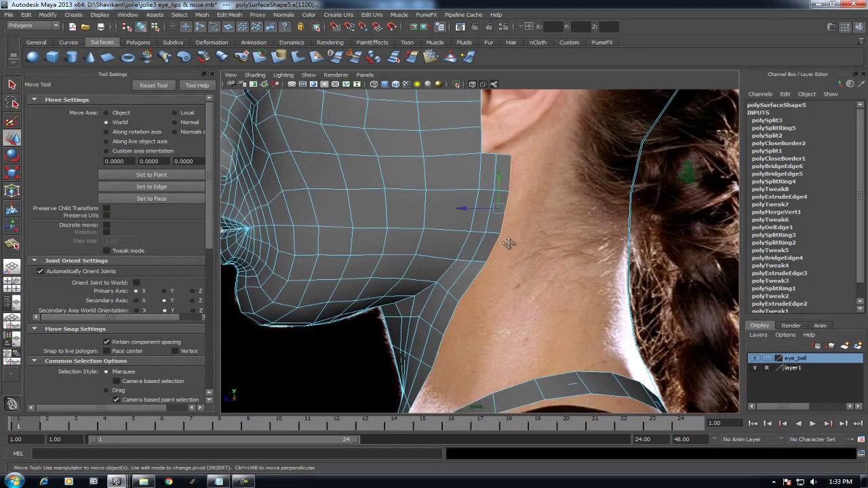
{"action": "scroll", "coordinate": [514, 248], "scroll_direction": "up", "scroll_amount": 2}
{"action": "scroll", "coordinate": [540, 293], "scroll_direction": "up", "scroll_amount": 2}
{"action": "key", "text": "space"}
Step: Back in perspective, frame and select a border edge on the neck strip
{"action": "mouse_move", "coordinate": [539, 293]}
{"action": "left_mouse_down"}
{"action": "mouse_move", "coordinate": [560, 329]}
{"action": "mouse_move", "coordinate": [572, 333]}
{"action": "mouse_move", "coordinate": [590, 309]}
{"action": "left_mouse_up"}
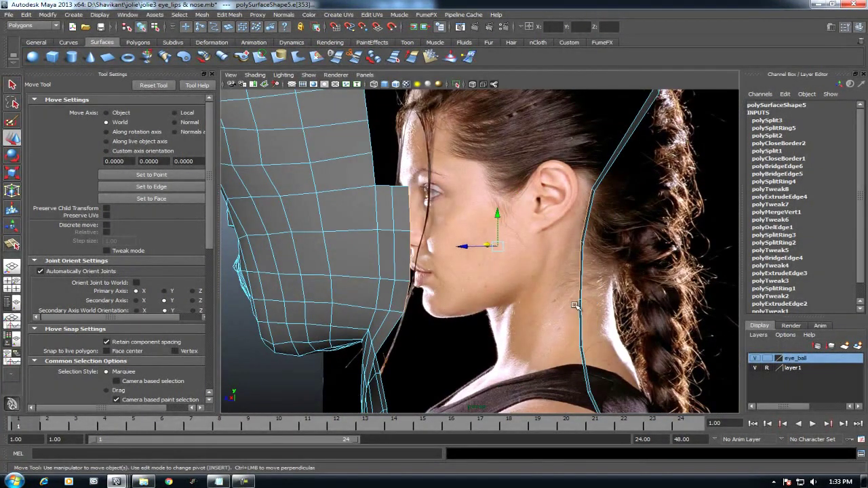
{"action": "left_click_drag", "start_coordinate": [575, 306], "coordinate": [558, 282], "text": "alt"}
{"action": "key", "text": "f"}
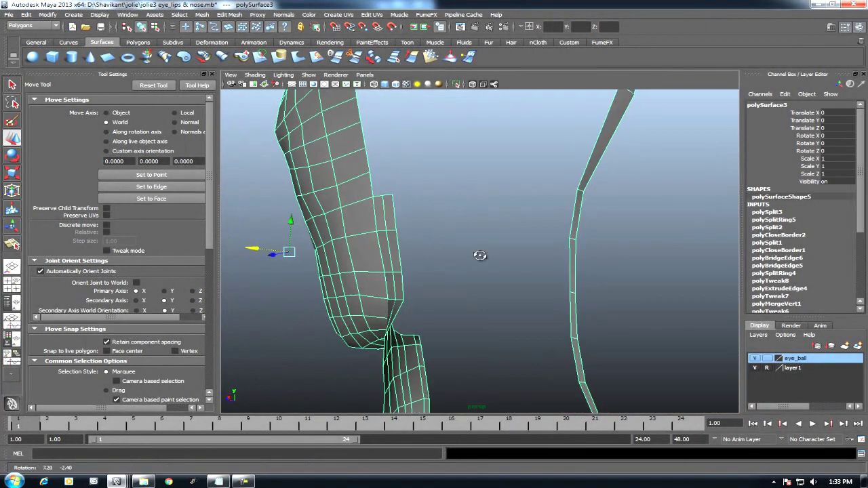
{"action": "left_click", "coordinate": [485, 259]}
{"action": "left_click", "coordinate": [567, 253]}
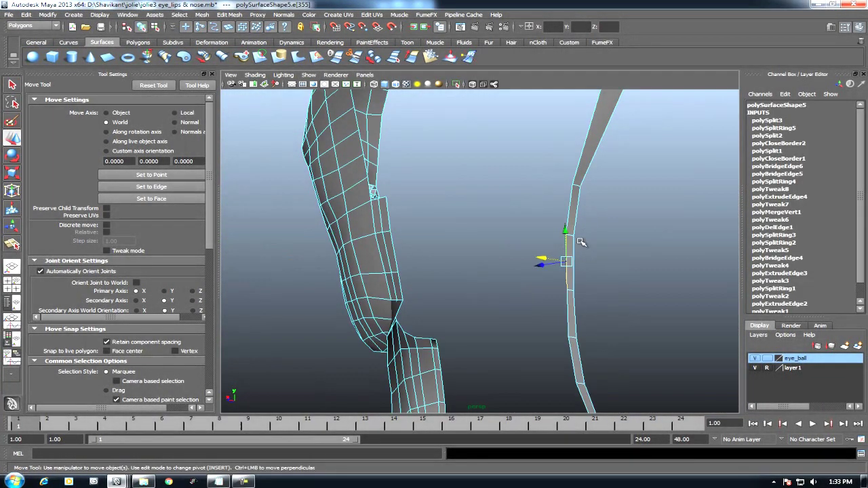
{"action": "right_click", "coordinate": [548, 253], "text": "ctrl"}
{"action": "mouse_move", "coordinate": [548, 254]}
{"action": "left_mouse_down", "text": "alt"}
{"action": "mouse_move", "coordinate": [510, 253]}
{"action": "mouse_move", "coordinate": [581, 271]}
{"action": "left_mouse_up", "text": "alt"}
{"action": "scroll", "coordinate": [584, 275], "scroll_direction": "up", "scroll_amount": 4}
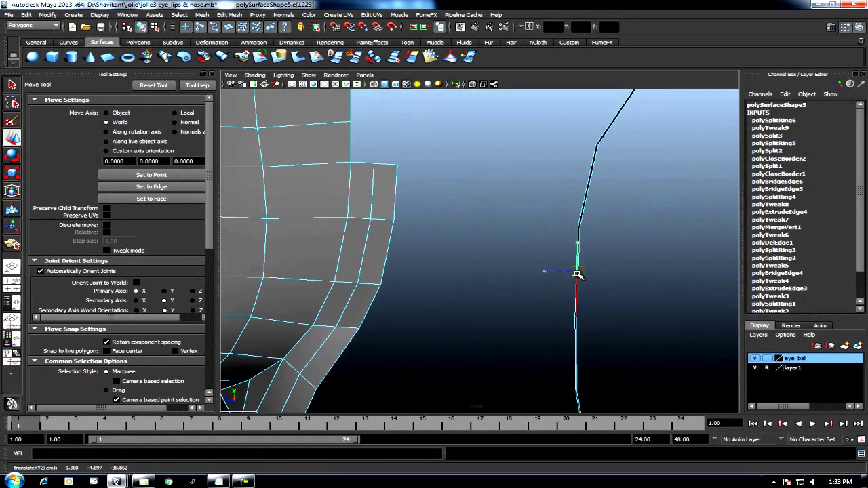
{"action": "key", "text": "space"}
{"action": "left_click_drag", "start_coordinate": [575, 273], "coordinate": [600, 198], "text": "alt"}
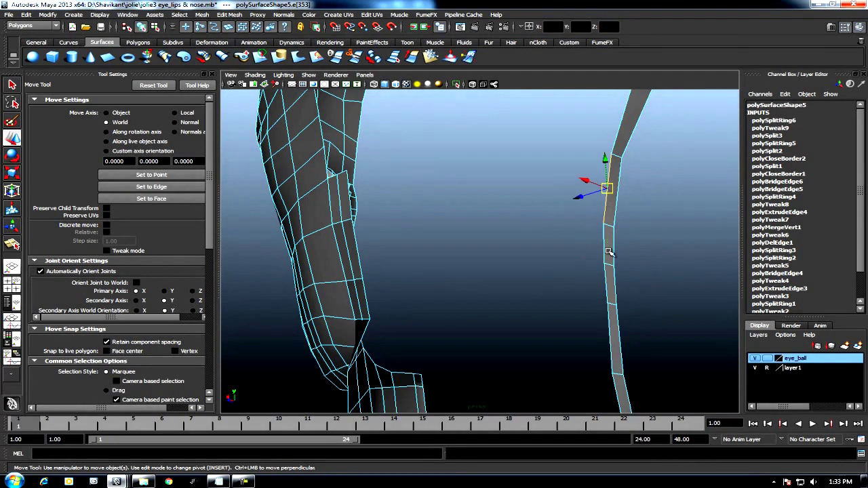
Step: Hide the interface panels and add the head's matching back border edge to the selection
{"action": "key", "text": "ctrl+space"}
{"action": "scroll", "coordinate": [601, 271], "scroll_direction": "up", "scroll_amount": 2}
{"action": "scroll", "coordinate": [258, 271], "scroll_direction": "up", "scroll_amount": 3}
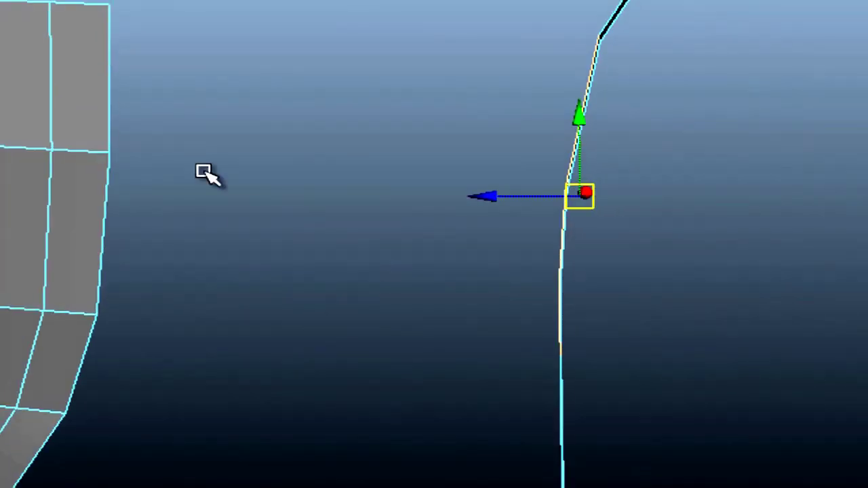
{"action": "left_click", "coordinate": [109, 75], "text": "shift"}
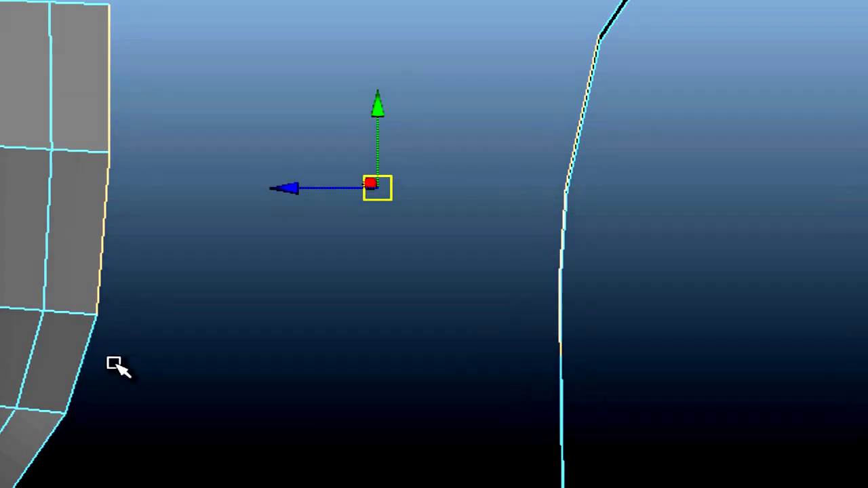
{"action": "mouse_move", "coordinate": [85, 355]}
{"action": "right_mouse_down", "text": "alt"}
{"action": "mouse_move", "coordinate": [287, 254]}
{"action": "mouse_move", "coordinate": [434, 161]}
{"action": "right_mouse_up", "text": "alt"}
{"action": "right_click_drag", "start_coordinate": [406, 96], "coordinate": [405, 309], "text": "shift"}
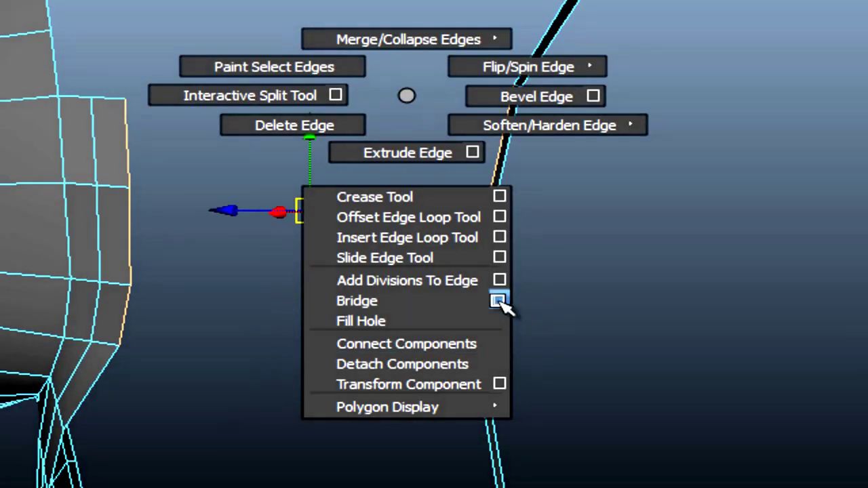
Step: Try a bridge from Bridge Options between the selected edges, then undo it
{"action": "left_click", "coordinate": [499, 301]}
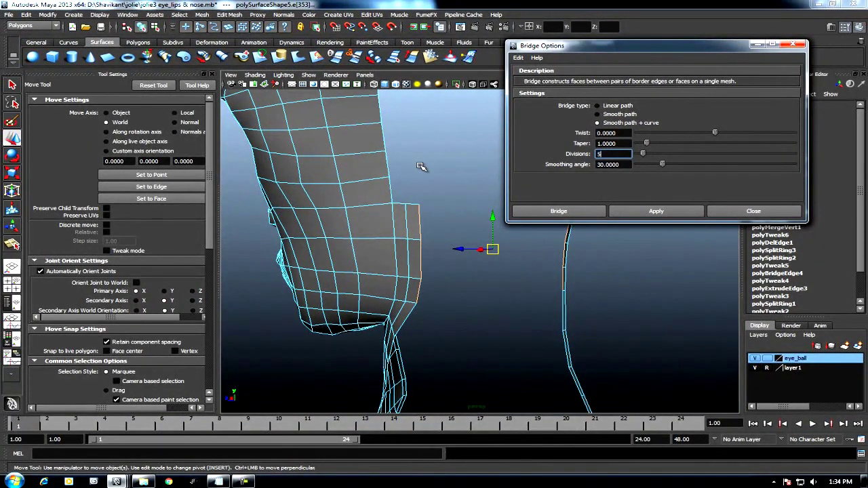
{"action": "mouse_move", "coordinate": [517, 238]}
{"action": "left_mouse_down", "text": "alt"}
{"action": "mouse_move", "coordinate": [318, 237]}
{"action": "mouse_move", "coordinate": [389, 266]}
{"action": "mouse_move", "coordinate": [632, 230]}
{"action": "left_mouse_up", "text": "alt"}
{"action": "left_click", "coordinate": [655, 213]}
{"action": "left_click_drag", "start_coordinate": [516, 271], "coordinate": [492, 286], "text": "alt"}
{"action": "scroll", "coordinate": [476, 296], "scroll_direction": "up", "scroll_amount": 3}
{"action": "scroll", "coordinate": [563, 310], "scroll_direction": "up", "scroll_amount": 2}
{"action": "key", "text": "ctrl+z"}
{"action": "key", "text": "ctrl+z"}
{"action": "key", "text": "ctrl+z"}
{"action": "key", "text": "ctrl+z"}
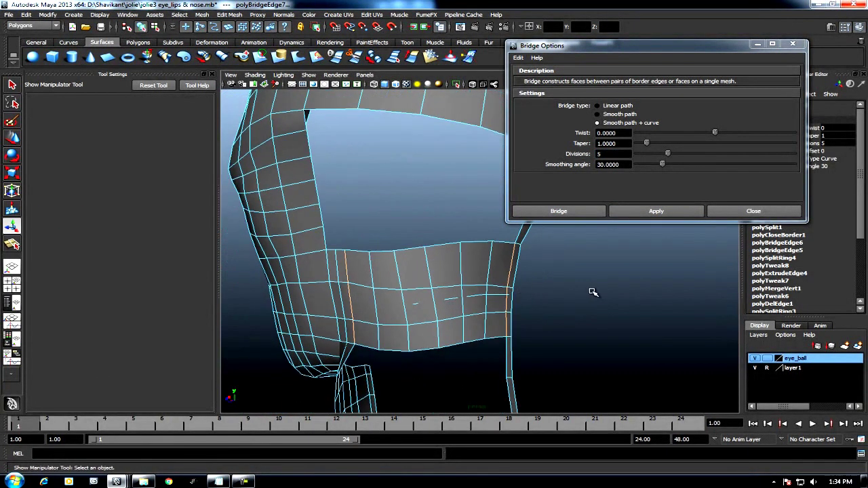
{"action": "key", "text": "ctrl+z"}
Step: Set Divisions to 4 and rebuild the bridge between head and neck strip
{"action": "double_click", "coordinate": [622, 153]}
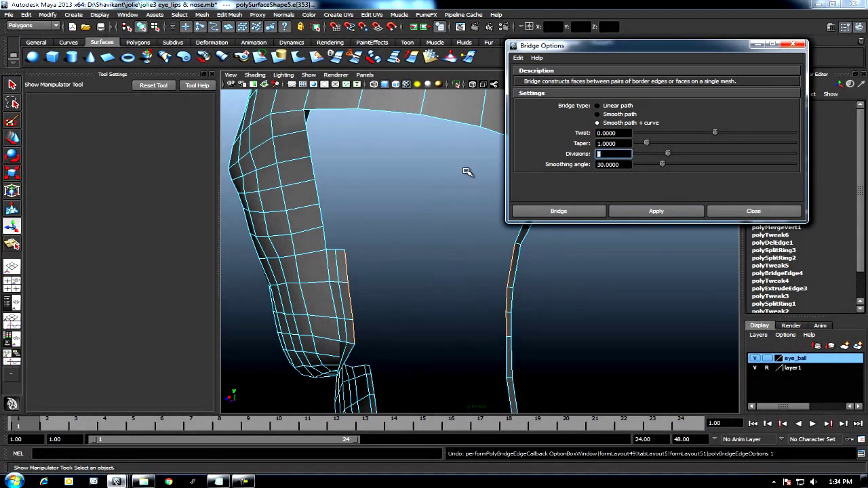
{"action": "type", "text": "4"}
{"action": "left_click", "coordinate": [637, 213]}
{"action": "mouse_move", "coordinate": [516, 292]}
{"action": "left_mouse_down", "text": "alt"}
{"action": "mouse_move", "coordinate": [488, 298]}
{"action": "mouse_move", "coordinate": [495, 285]}
{"action": "mouse_move", "coordinate": [508, 287]}
{"action": "left_mouse_up", "text": "alt"}
{"action": "left_click", "coordinate": [753, 211]}
Step: Switch to object selection and select the whole head mesh
{"action": "key", "text": "space"}
{"action": "mouse_move", "coordinate": [508, 287]}
{"action": "right_mouse_down", "text": "alt"}
{"action": "mouse_move", "coordinate": [586, 296]}
{"action": "mouse_move", "coordinate": [562, 213]}
{"action": "right_mouse_up", "text": "alt"}
{"action": "key", "text": "F8"}
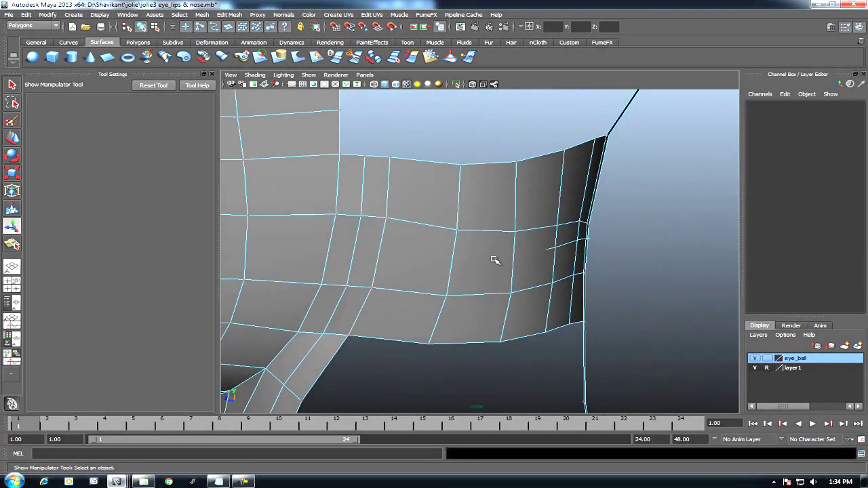
{"action": "left_click", "coordinate": [566, 188]}
{"action": "left_click_drag", "start_coordinate": [566, 188], "coordinate": [456, 179], "text": "alt"}
{"action": "scroll", "coordinate": [490, 249], "scroll_direction": "down", "scroll_amount": 3}
{"action": "scroll", "coordinate": [474, 224], "scroll_direction": "down", "scroll_amount": 1}
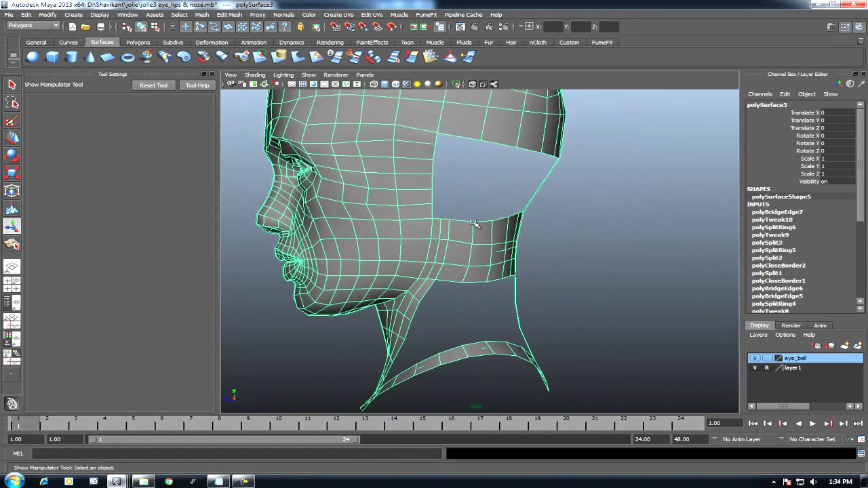
Step: Unhide the reference image planes and orbit to a front three-quarter view
{"action": "key", "text": "ctrl+shift+h"}
{"action": "scroll", "coordinate": [519, 258], "scroll_direction": "up", "scroll_amount": 2}
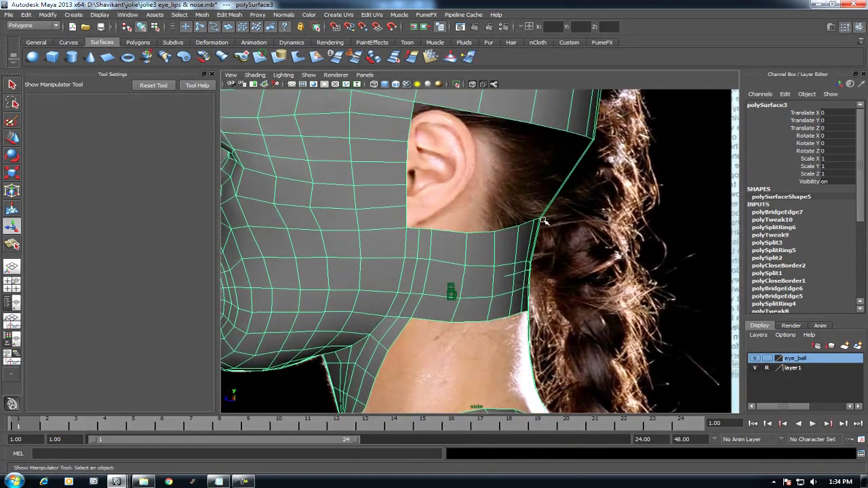
{"action": "middle_click_drag", "start_coordinate": [516, 300], "coordinate": [498, 240], "text": "alt"}
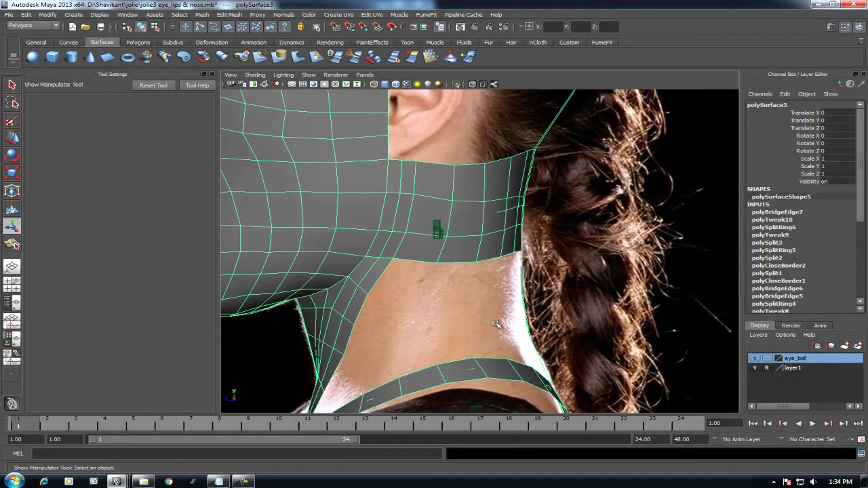
{"action": "scroll", "coordinate": [518, 260], "scroll_direction": "down", "scroll_amount": 3}
{"action": "scroll", "coordinate": [519, 260], "scroll_direction": "down", "scroll_amount": 2}
{"action": "mouse_move", "coordinate": [519, 260]}
{"action": "left_mouse_down", "text": "alt"}
{"action": "mouse_move", "coordinate": [514, 225]}
{"action": "mouse_move", "coordinate": [471, 229]}
{"action": "mouse_move", "coordinate": [442, 285]}
{"action": "mouse_move", "coordinate": [444, 271]}
{"action": "mouse_move", "coordinate": [493, 289]}
{"action": "left_mouse_up", "text": "alt"}
{"action": "right_click", "coordinate": [445, 263]}
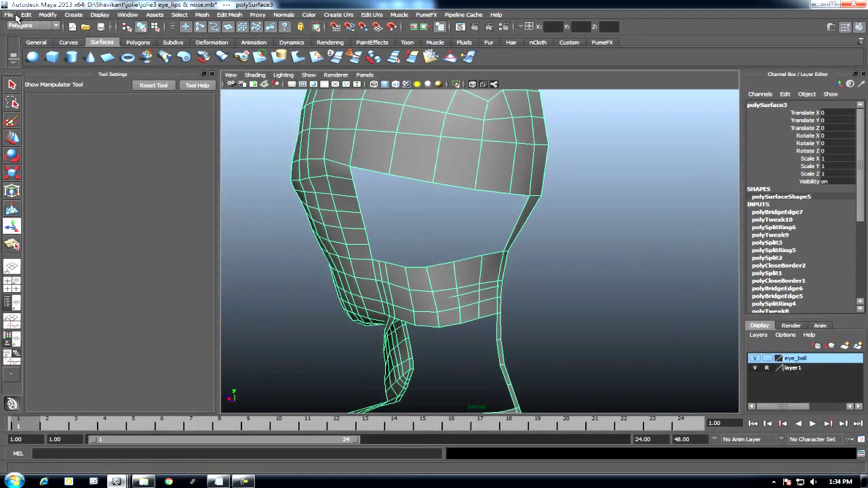
Step: Delete the head mesh's construction history and orbit around the back opening
{"action": "left_click", "coordinate": [26, 14]}
{"action": "left_click", "coordinate": [158, 119]}
{"action": "mouse_move", "coordinate": [516, 258]}
{"action": "left_mouse_down", "text": "alt"}
{"action": "mouse_move", "coordinate": [566, 248]}
{"action": "mouse_move", "coordinate": [502, 196]}
{"action": "mouse_move", "coordinate": [499, 283]}
{"action": "left_mouse_up", "text": "alt"}
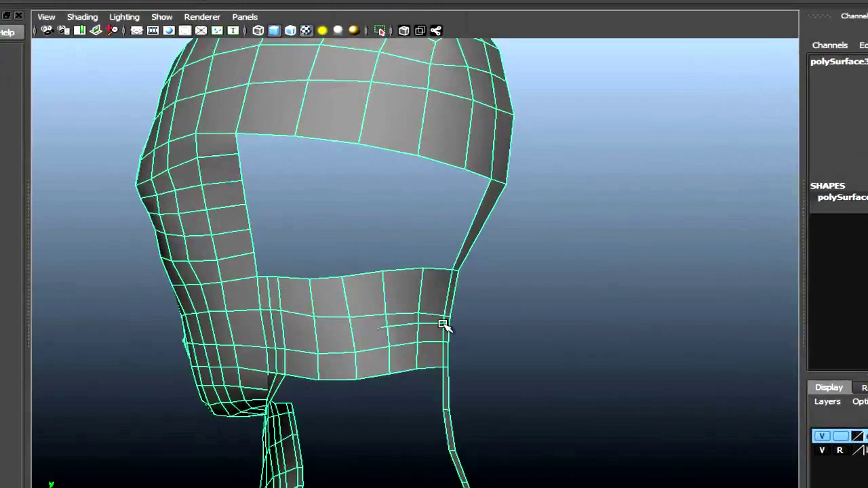
{"action": "left_click_drag", "start_coordinate": [443, 325], "coordinate": [427, 465], "text": "alt"}
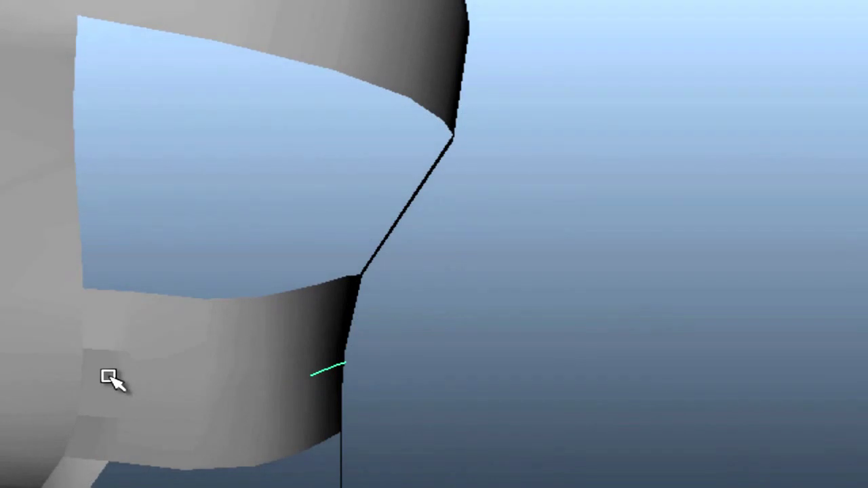
{"action": "left_click_drag", "start_coordinate": [281, 414], "coordinate": [262, 310], "text": "alt"}
Step: Select the head mesh and soften all its edges
{"action": "left_click", "coordinate": [113, 287]}
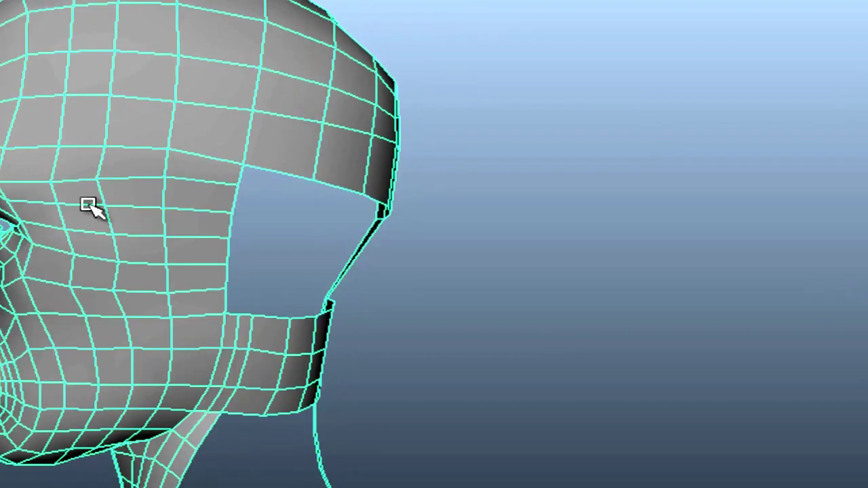
{"action": "right_click_drag", "start_coordinate": [86, 196], "coordinate": [262, 245], "text": "shift"}
{"action": "right_click_drag", "start_coordinate": [275, 106], "coordinate": [301, 97]}
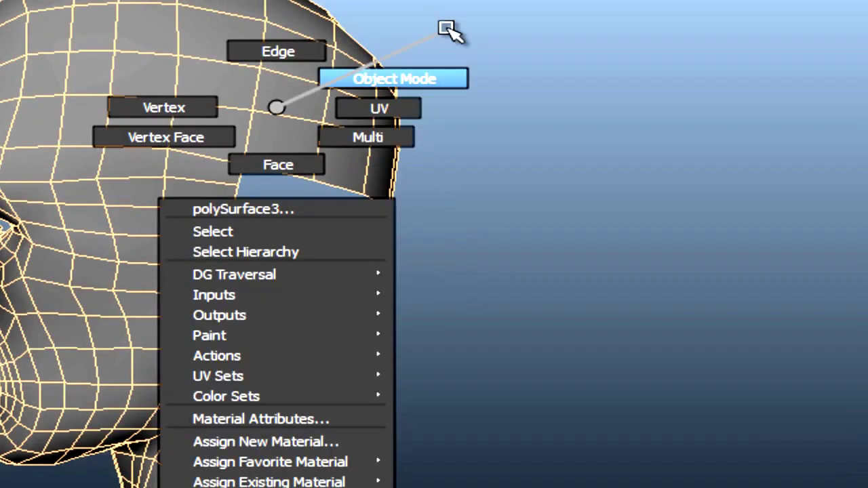
Step: Switch to edge selection and orbit close to the opening at the back
{"action": "left_click_drag", "start_coordinate": [294, 163], "coordinate": [252, 231], "text": "alt"}
{"action": "right_click_drag", "start_coordinate": [252, 231], "coordinate": [269, 280], "text": "alt"}
{"action": "right_click_drag", "start_coordinate": [259, 226], "coordinate": [234, 129]}
{"action": "left_click_drag", "start_coordinate": [264, 270], "coordinate": [377, 284], "text": "alt"}
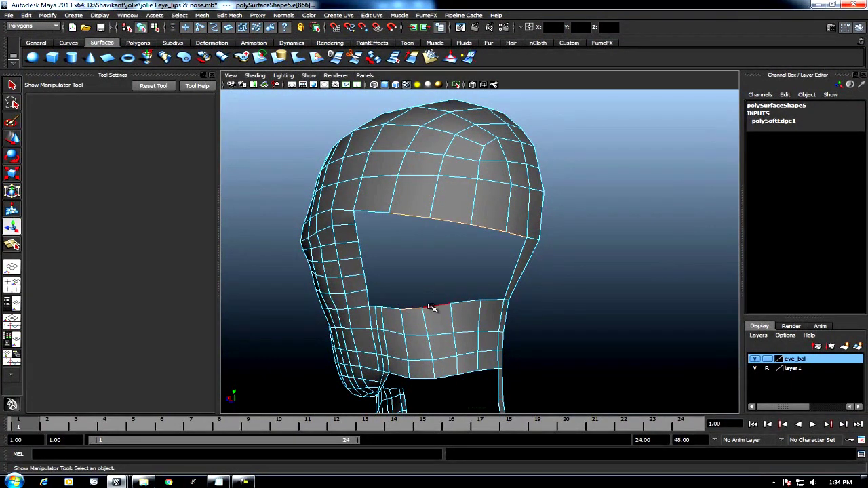
{"action": "left_click_drag", "start_coordinate": [492, 293], "coordinate": [526, 219], "text": "alt"}
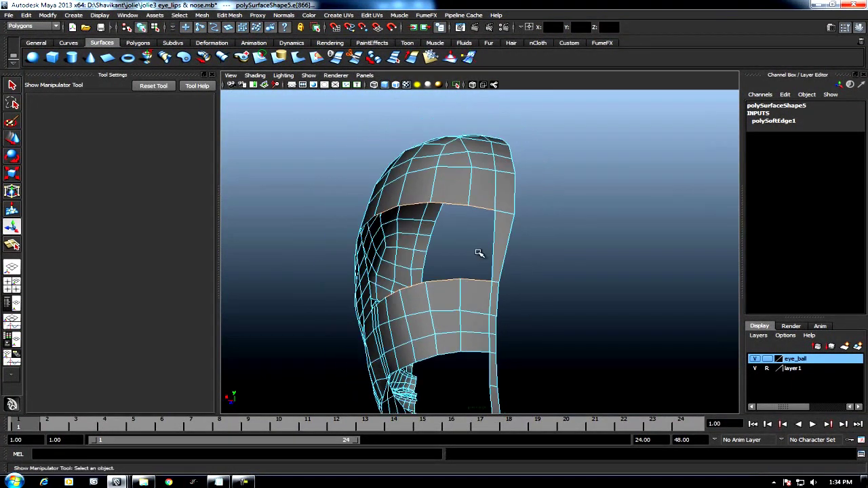
Step: Bridge the open border edges with 2 divisions to fill the gap
{"action": "right_click_drag", "start_coordinate": [526, 219], "coordinate": [555, 303], "text": "shift"}
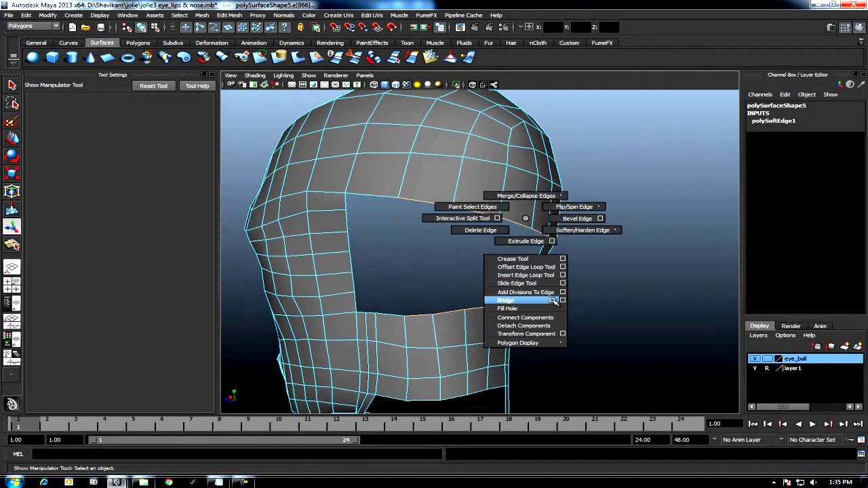
{"action": "left_click", "coordinate": [562, 300]}
{"action": "left_click_drag", "start_coordinate": [470, 288], "coordinate": [550, 260], "text": "alt"}
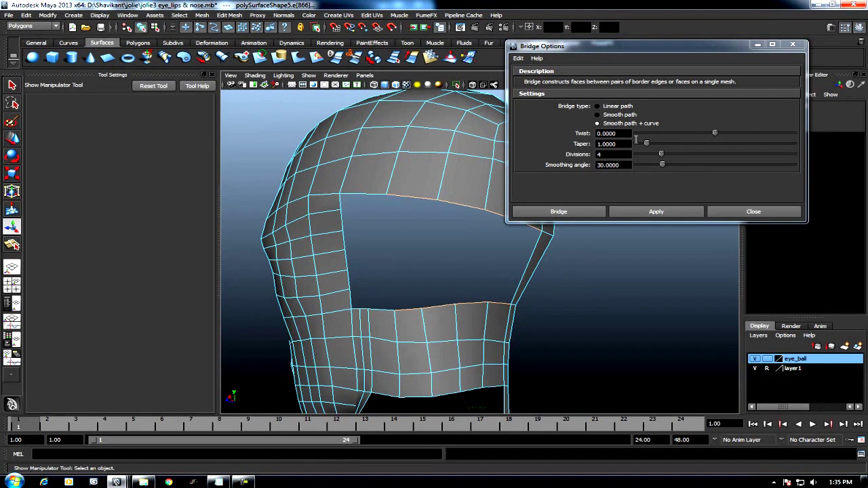
{"action": "left_click", "coordinate": [615, 119]}
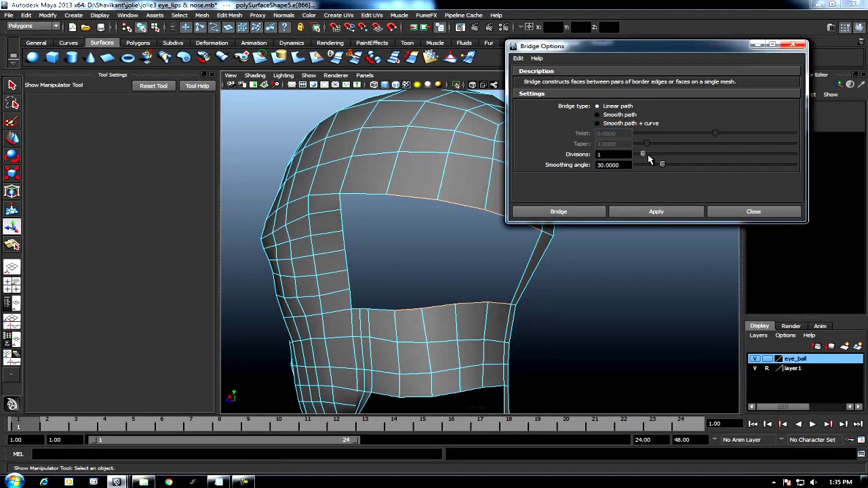
{"action": "left_click", "coordinate": [656, 211]}
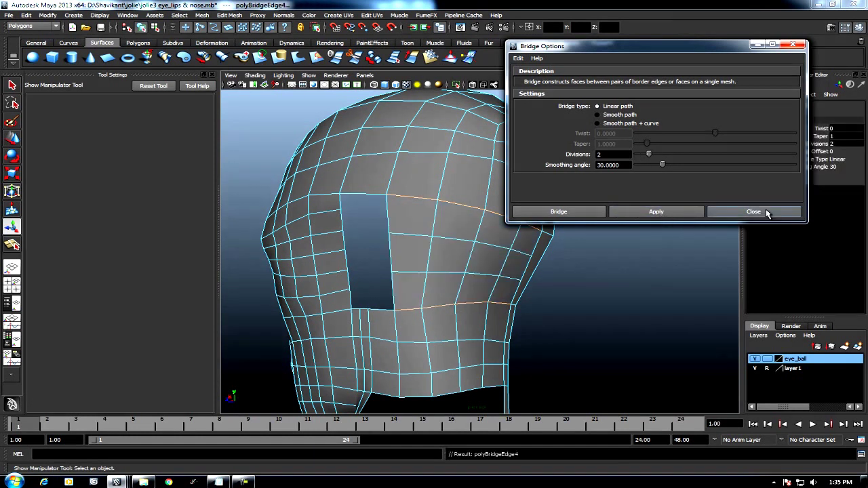
{"action": "left_click", "coordinate": [753, 212]}
Step: Insert an edge loop across the newly bridged faces
{"action": "left_click_drag", "start_coordinate": [705, 265], "coordinate": [549, 284], "text": "alt"}
{"action": "right_click_drag", "start_coordinate": [562, 229], "coordinate": [585, 235], "text": "shift"}
{"action": "mouse_move", "coordinate": [520, 254]}
{"action": "right_mouse_down", "text": "alt"}
{"action": "mouse_move", "coordinate": [574, 279]}
{"action": "mouse_move", "coordinate": [560, 228]}
{"action": "mouse_move", "coordinate": [609, 288]}
{"action": "right_mouse_up", "text": "alt"}
{"action": "key", "text": "space"}
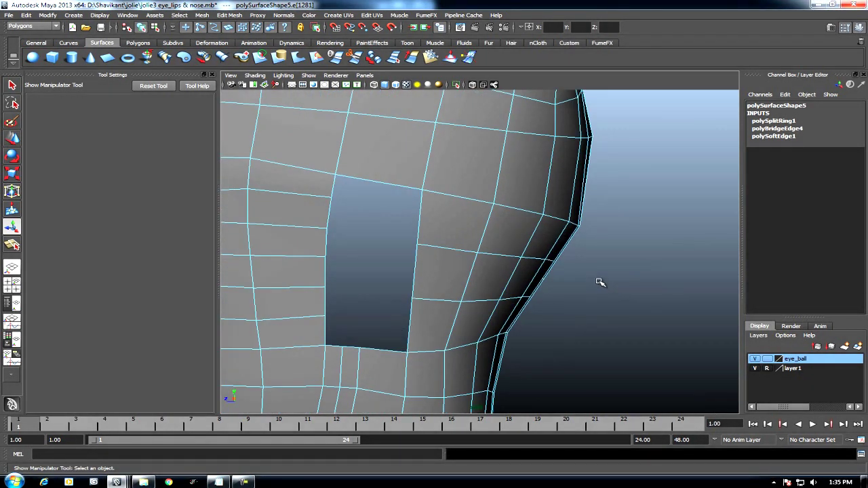
Step: With the Move tool (W), pull the selected neck vertex up and outward
{"action": "key", "text": "w"}
{"action": "left_click_drag", "start_coordinate": [247, 423], "coordinate": [267, 423]}
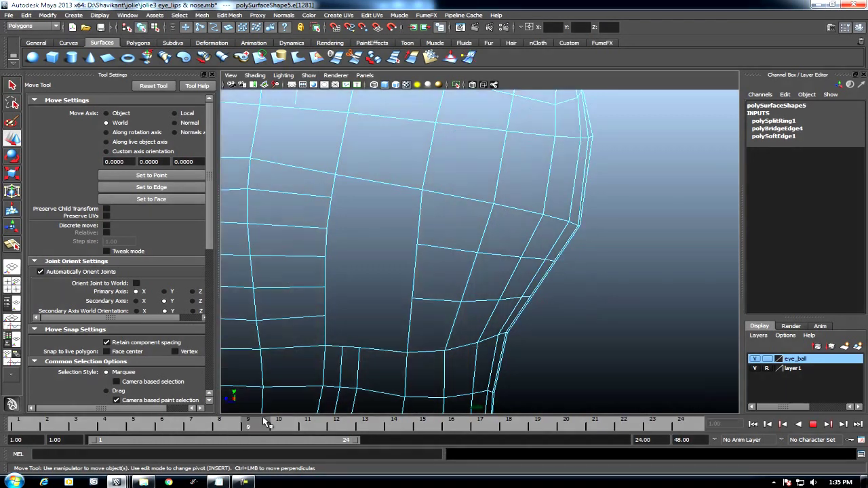
{"action": "right_click_drag", "start_coordinate": [361, 386], "coordinate": [551, 281], "text": "alt"}
{"action": "left_click_drag", "start_coordinate": [553, 282], "coordinate": [563, 265]}
{"action": "scroll", "coordinate": [554, 298], "scroll_direction": "up", "scroll_amount": 1}
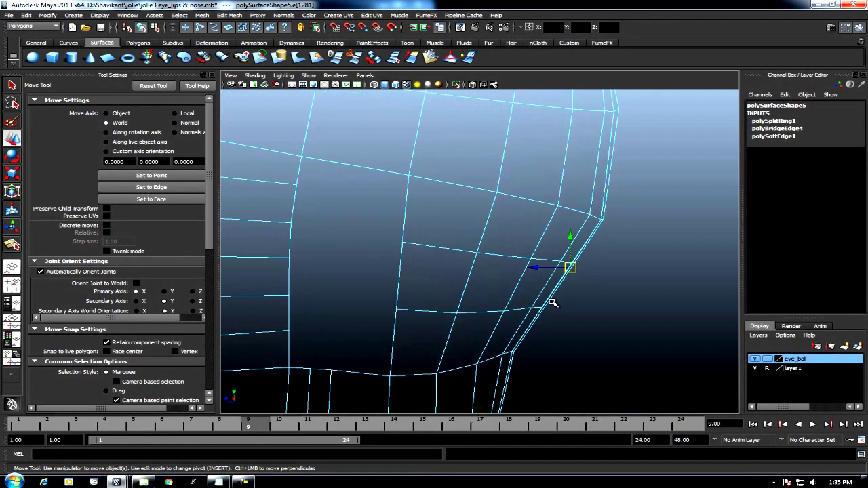
Step: Add another edge loop around the neck and reposition a vertex along the neck edge
{"action": "right_click_drag", "start_coordinate": [551, 303], "coordinate": [583, 346], "text": "shift"}
{"action": "left_click_drag", "start_coordinate": [674, 360], "coordinate": [582, 374], "text": "alt"}
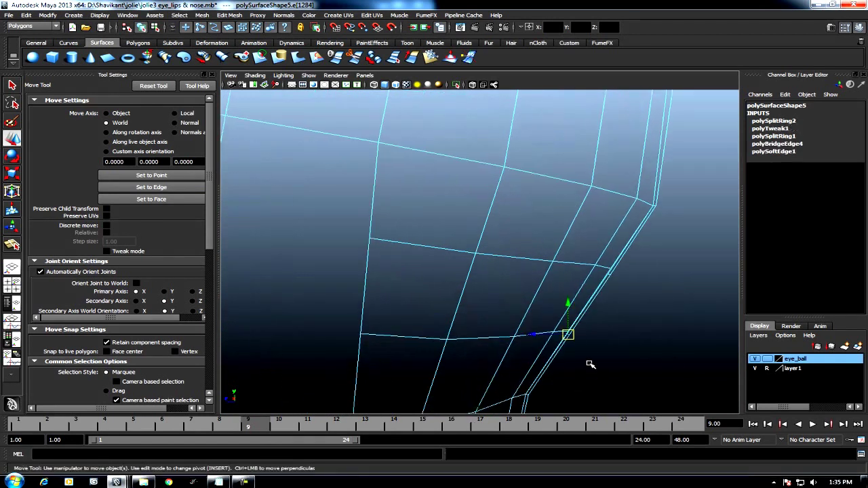
{"action": "scroll", "coordinate": [569, 333], "scroll_direction": "down", "scroll_amount": 5}
{"action": "middle_click_drag", "start_coordinate": [548, 301], "coordinate": [488, 266], "text": "alt"}
{"action": "mouse_move", "coordinate": [488, 265]}
{"action": "left_mouse_down", "text": "alt"}
{"action": "mouse_move", "coordinate": [520, 283]}
{"action": "mouse_move", "coordinate": [533, 280]}
{"action": "left_mouse_up", "text": "alt"}
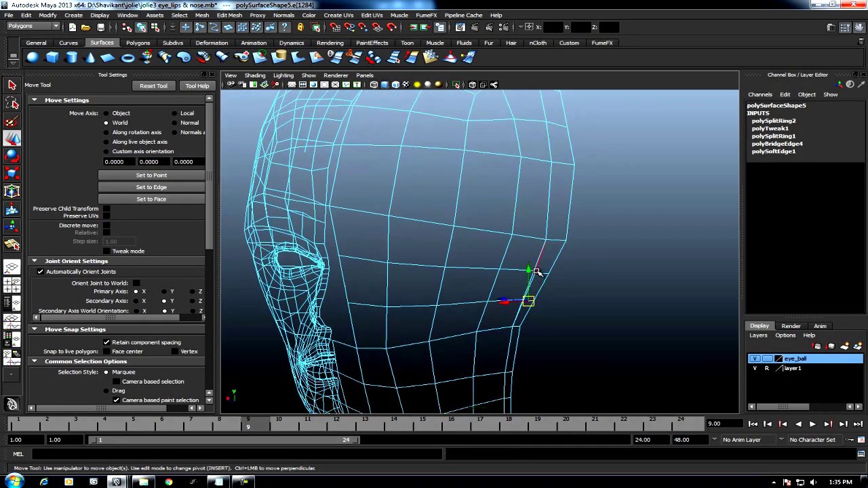
Step: Preview the head as a smoothed mesh, then return to smooth-shaded display
{"action": "key", "text": "3"}
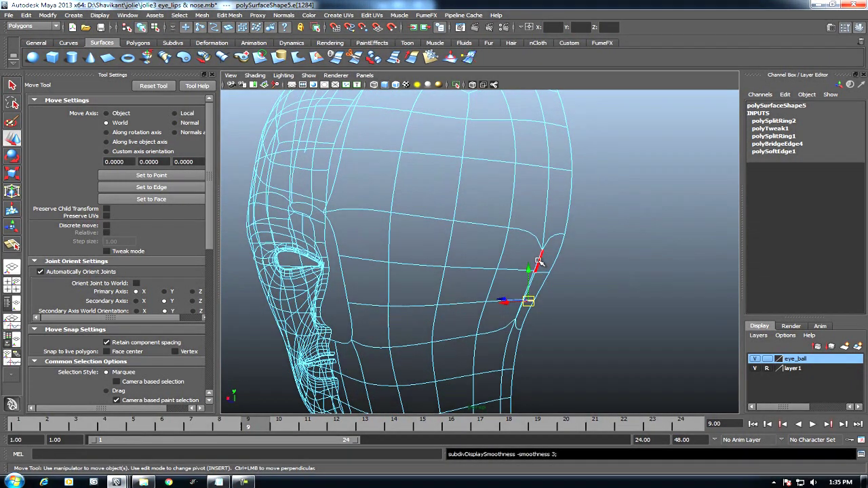
{"action": "key", "text": "2"}
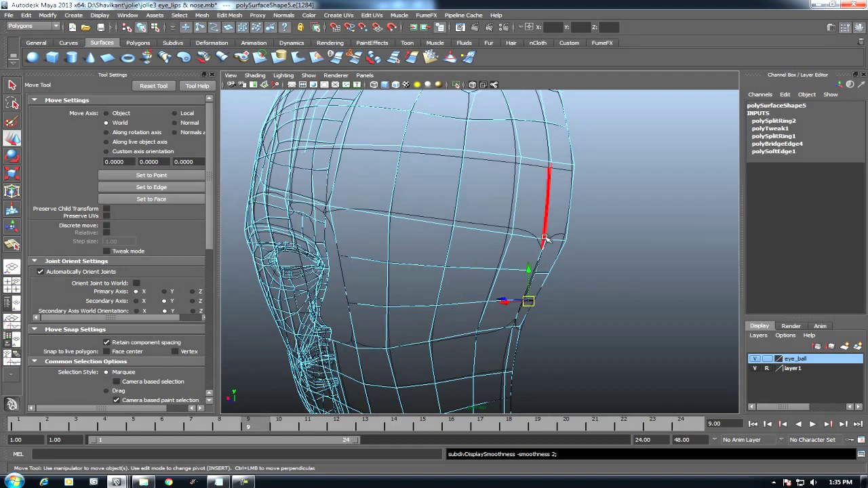
{"action": "left_click_drag", "start_coordinate": [275, 425], "coordinate": [19, 426]}
{"action": "key", "text": "7"}
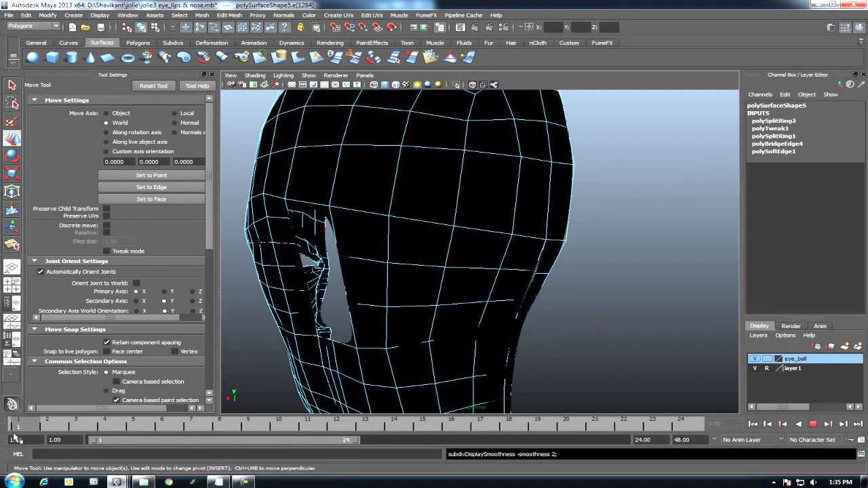
{"action": "key", "text": "4"}
{"action": "key", "text": "5"}
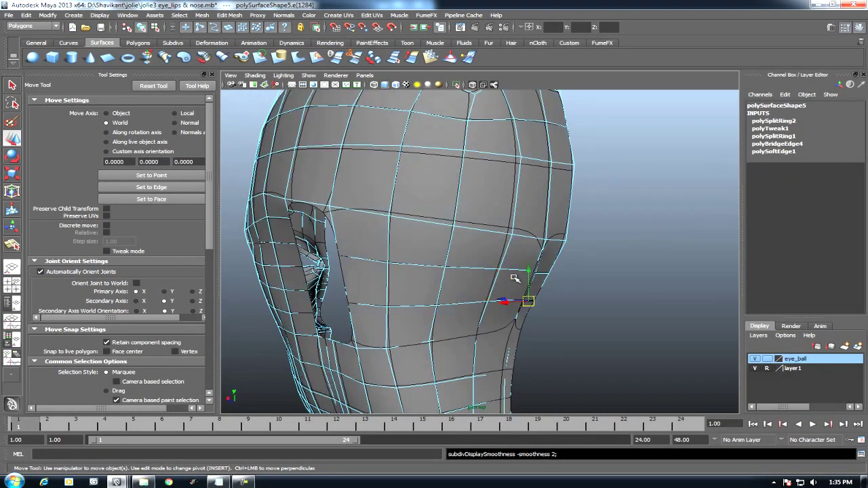
Step: Merge the overlapping vertices at the seam along the side of the head
{"action": "right_click", "coordinate": [549, 222]}
{"action": "mouse_move", "coordinate": [549, 223]}
{"action": "right_mouse_down"}
{"action": "mouse_move", "coordinate": [523, 228]}
{"action": "mouse_move", "coordinate": [533, 226]}
{"action": "right_mouse_up"}
{"action": "scroll", "coordinate": [542, 258], "scroll_direction": "up", "scroll_amount": 3}
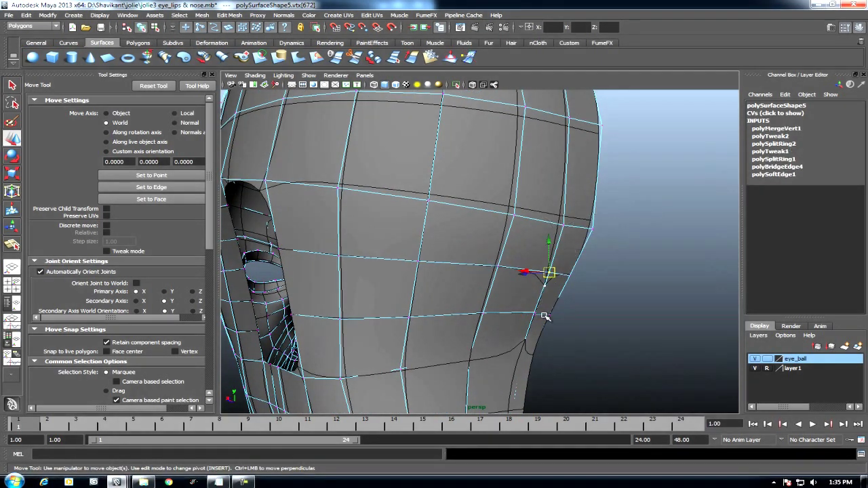
{"action": "key", "text": "g"}
{"action": "scroll", "coordinate": [527, 334], "scroll_direction": "down", "scroll_amount": 5}
{"action": "key", "text": "F8"}
{"action": "scroll", "coordinate": [546, 278], "scroll_direction": "up", "scroll_amount": 5}
{"action": "scroll", "coordinate": [547, 278], "scroll_direction": "down", "scroll_amount": 6}
Step: Inspect the head from the rear three-quarter and side profile, then maximise the viewport
{"action": "left_click_drag", "start_coordinate": [547, 280], "coordinate": [507, 285], "text": "alt"}
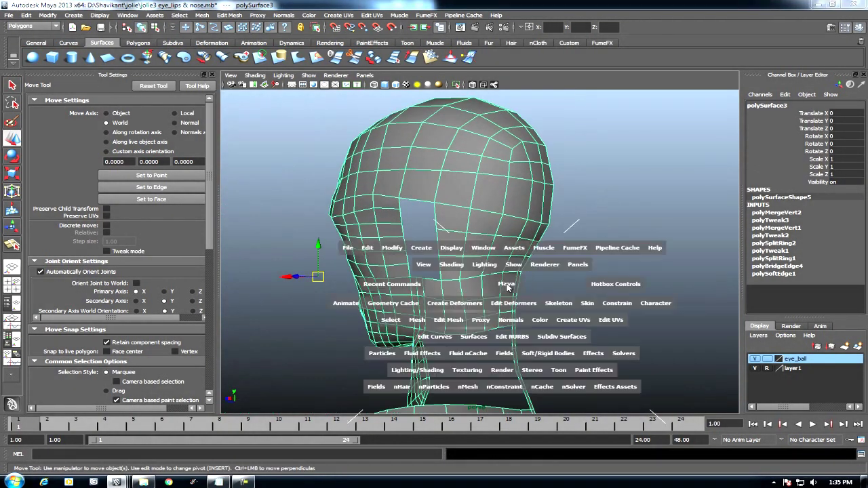
{"action": "scroll", "coordinate": [507, 285], "scroll_direction": "up", "scroll_amount": 5}
{"action": "scroll", "coordinate": [581, 302], "scroll_direction": "down", "scroll_amount": 2}
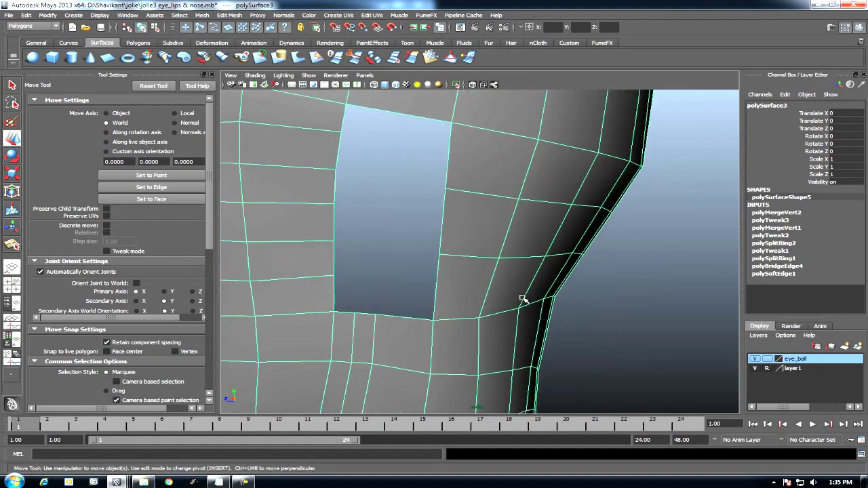
{"action": "key", "text": "space"}
{"action": "scroll", "coordinate": [515, 285], "scroll_direction": "down", "scroll_amount": 6}
{"action": "scroll", "coordinate": [507, 290], "scroll_direction": "up", "scroll_amount": 3}
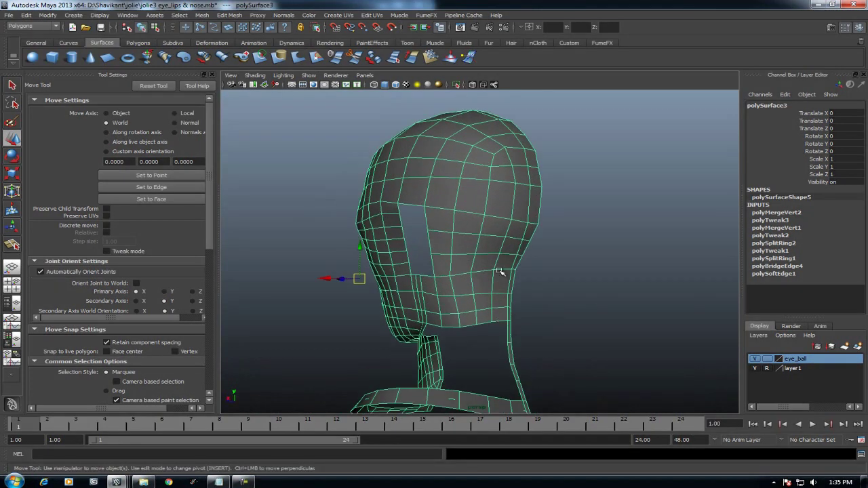
{"action": "mouse_move", "coordinate": [554, 188]}
{"action": "left_mouse_down", "text": "alt"}
{"action": "mouse_move", "coordinate": [426, 229]}
{"action": "mouse_move", "coordinate": [500, 247]}
{"action": "mouse_move", "coordinate": [364, 269]}
{"action": "mouse_move", "coordinate": [448, 209]}
{"action": "left_mouse_up", "text": "alt"}
{"action": "key", "text": "ctrl+space"}
Step: Start the Sculpt Geometry Tool with the Relax operation and enlarge the radius to 4.6237
{"action": "right_click", "coordinate": [448, 209], "text": "shift"}
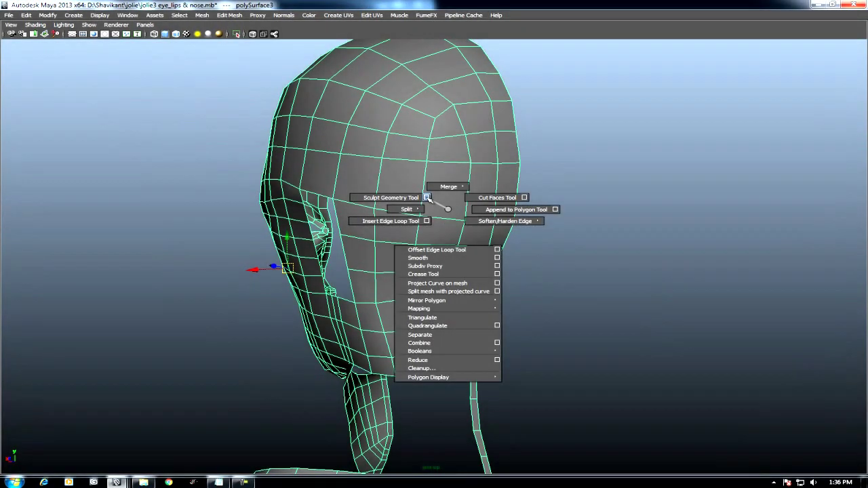
{"action": "left_click", "coordinate": [427, 197]}
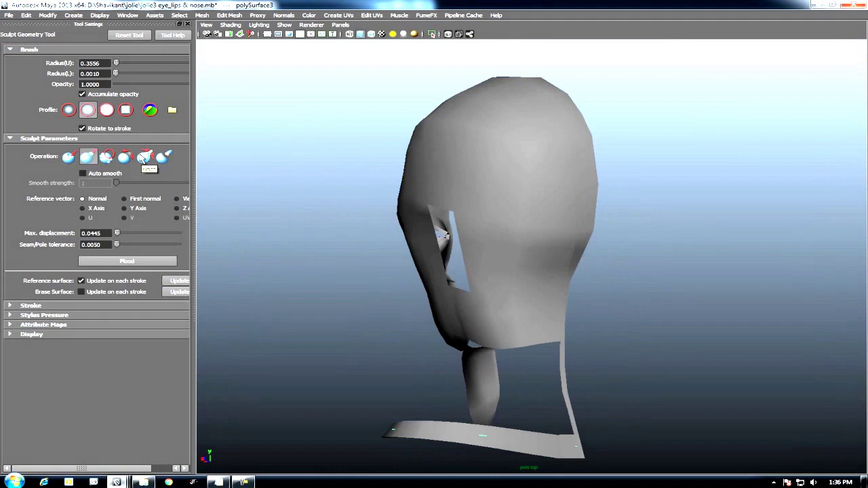
{"action": "left_click", "coordinate": [124, 157]}
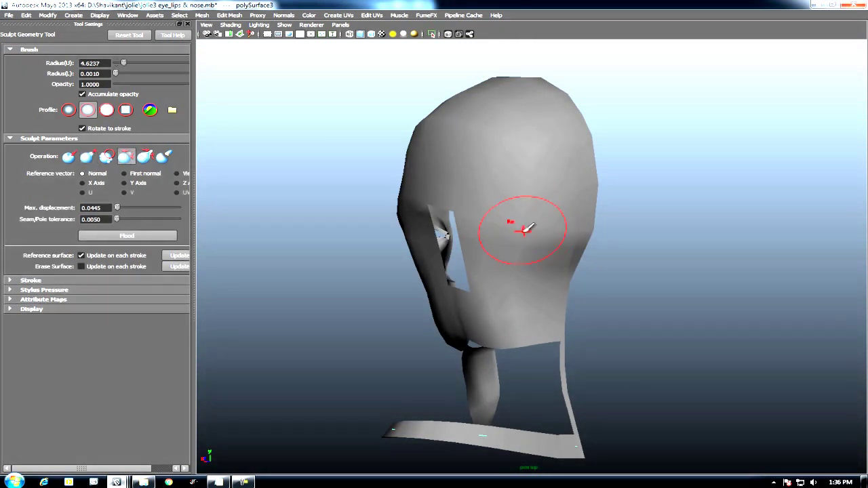
{"action": "left_click_drag", "start_coordinate": [534, 233], "coordinate": [522, 207], "text": "alt"}
{"action": "mouse_move", "coordinate": [538, 282]}
{"action": "left_mouse_down", "text": "alt"}
{"action": "mouse_move", "coordinate": [461, 251]}
{"action": "mouse_move", "coordinate": [540, 262]}
{"action": "left_mouse_up", "text": "alt"}
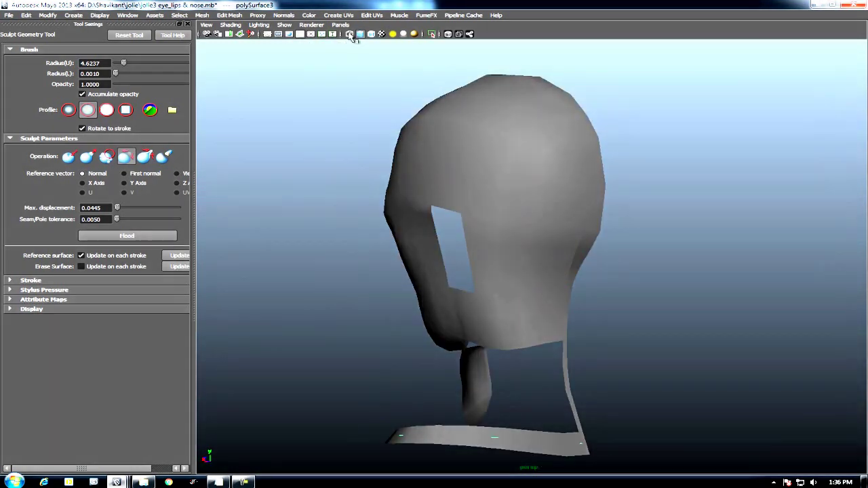
Step: Turn on wireframe on shaded and orbit toward the back of the head
{"action": "left_click", "coordinate": [371, 34]}
{"action": "scroll", "coordinate": [540, 233], "scroll_direction": "up", "scroll_amount": 3}
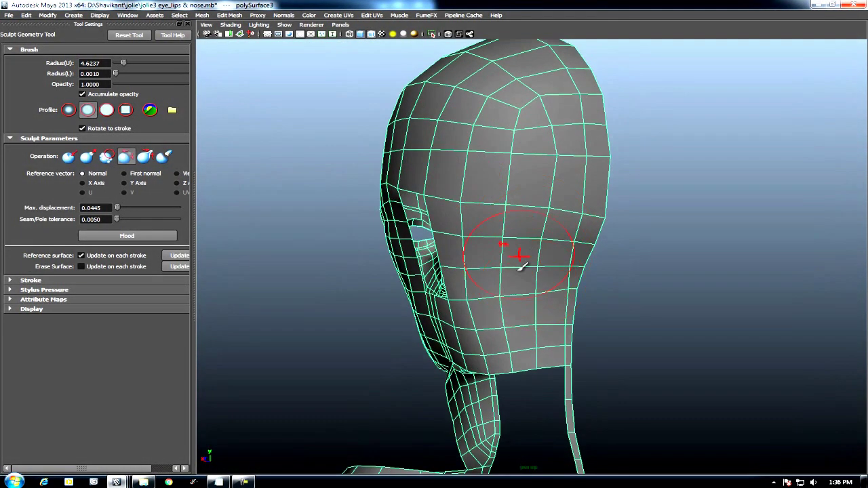
{"action": "mouse_move", "coordinate": [485, 327]}
{"action": "left_mouse_down", "text": "alt"}
{"action": "mouse_move", "coordinate": [525, 295]}
{"action": "mouse_move", "coordinate": [521, 332]}
{"action": "left_mouse_up", "text": "alt"}
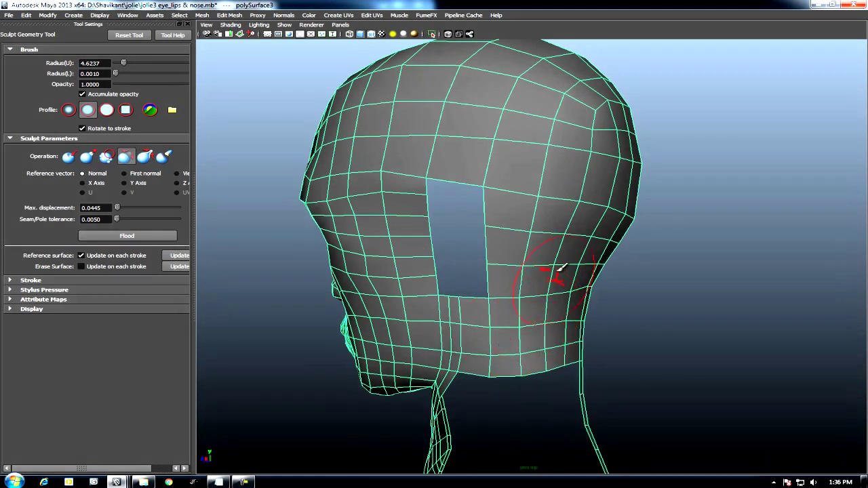
{"action": "left_click_drag", "start_coordinate": [581, 191], "coordinate": [566, 197], "text": "alt"}
Step: In vertex mode, pull the top vertex of the head's side edge inward along X
{"action": "key", "text": "w"}
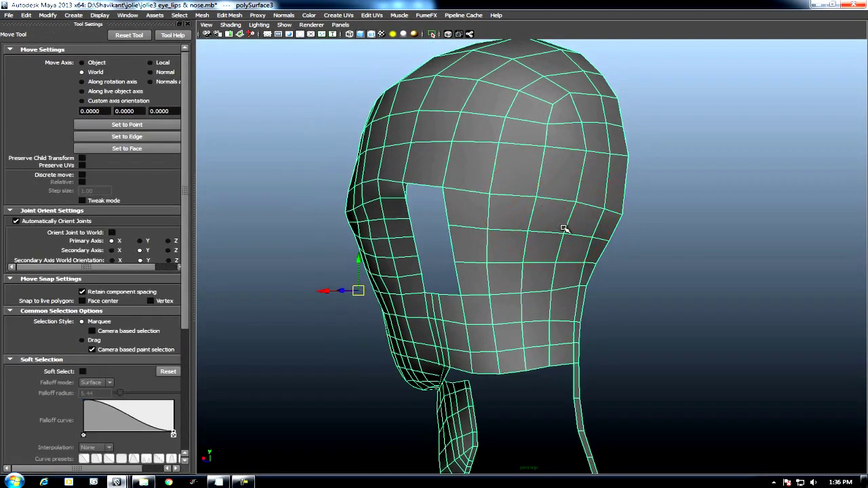
{"action": "left_click_drag", "start_coordinate": [560, 228], "coordinate": [529, 207], "text": "alt"}
{"action": "right_click_drag", "start_coordinate": [545, 175], "coordinate": [490, 173]}
{"action": "scroll", "coordinate": [393, 106], "scroll_direction": "up", "scroll_amount": 5}
{"action": "scroll", "coordinate": [393, 105], "scroll_direction": "up", "scroll_amount": 1}
{"action": "left_click", "coordinate": [359, 90]}
{"action": "left_click_drag", "start_coordinate": [280, 86], "coordinate": [265, 86]}
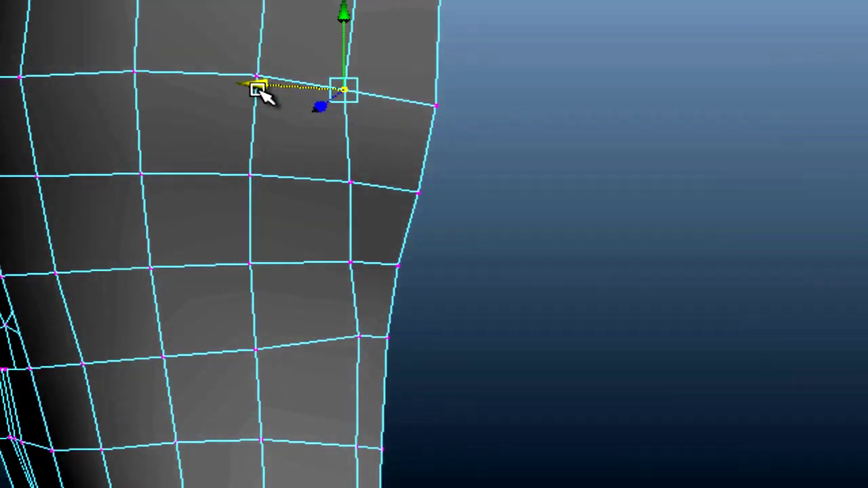
Step: Step down the side edge, pulling each following vertex inward along X
{"action": "key", "text": "Down"}
{"action": "left_click_drag", "start_coordinate": [272, 179], "coordinate": [249, 180]}
{"action": "key", "text": "Down"}
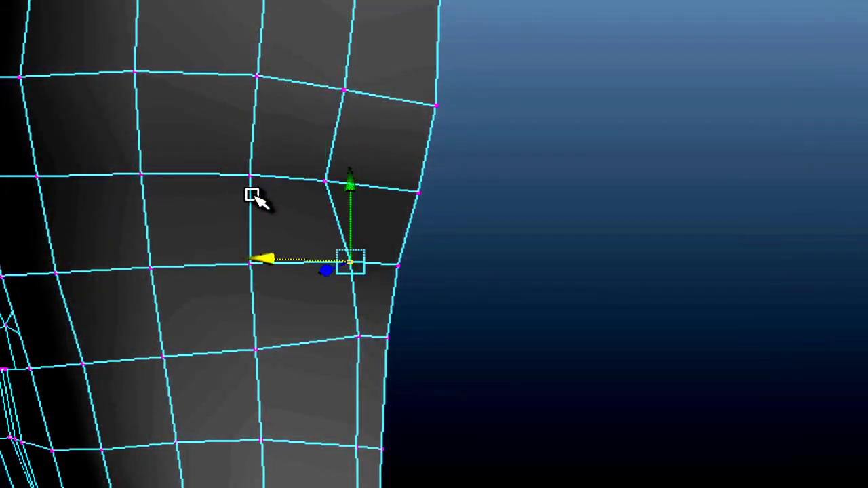
{"action": "left_click_drag", "start_coordinate": [277, 260], "coordinate": [248, 262]}
{"action": "key", "text": "Down"}
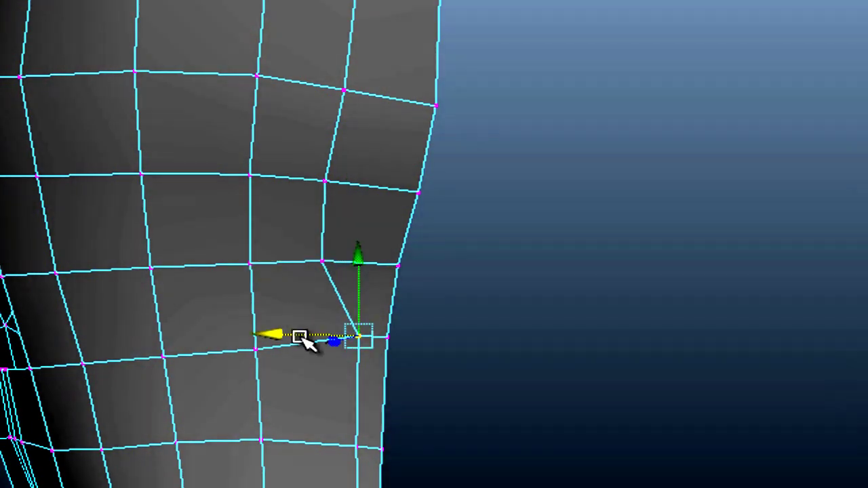
{"action": "left_click_drag", "start_coordinate": [293, 333], "coordinate": [262, 335]}
{"action": "key", "text": "Down"}
{"action": "left_click_drag", "start_coordinate": [296, 449], "coordinate": [258, 448]}
{"action": "middle_click_drag", "start_coordinate": [258, 448], "coordinate": [116, 372], "text": "alt"}
{"action": "left_click_drag", "start_coordinate": [101, 368], "coordinate": [90, 370]}
{"action": "key", "text": "Down"}
{"action": "mouse_move", "coordinate": [116, 432]}
{"action": "left_mouse_down"}
{"action": "mouse_move", "coordinate": [95, 432]}
{"action": "mouse_move", "coordinate": [51, 232]}
{"action": "mouse_move", "coordinate": [24, 191]}
{"action": "left_mouse_up"}
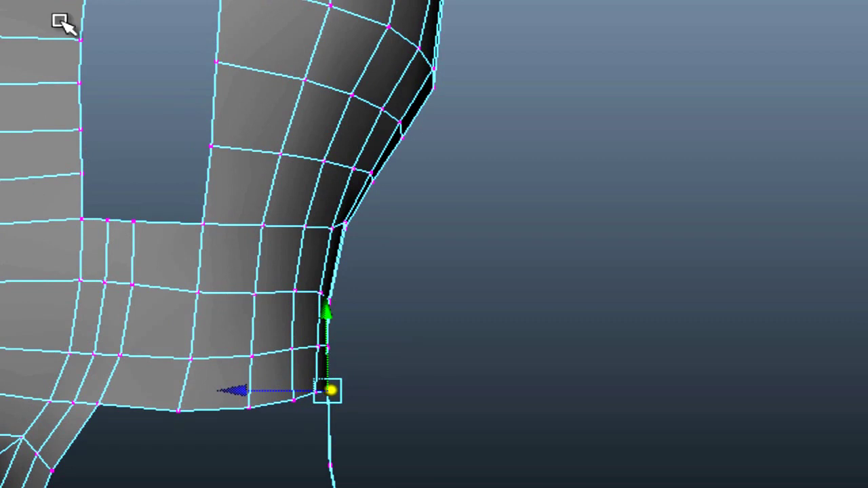
Step: Check the reshaped side edge from several angles and return to object mode
{"action": "mouse_move", "coordinate": [217, 224]}
{"action": "left_mouse_down", "text": "alt"}
{"action": "mouse_move", "coordinate": [93, 339]}
{"action": "mouse_move", "coordinate": [139, 155]}
{"action": "left_mouse_up", "text": "alt"}
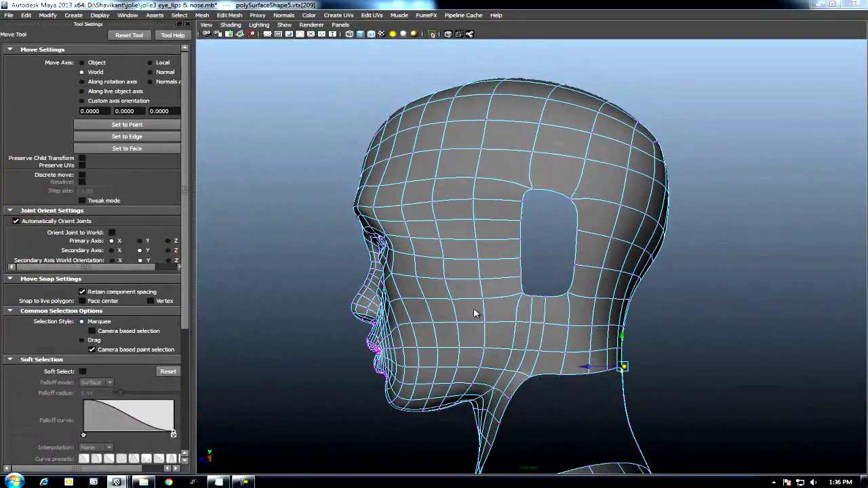
{"action": "mouse_move", "coordinate": [475, 310]}
{"action": "left_mouse_down", "text": "alt"}
{"action": "mouse_move", "coordinate": [503, 279]}
{"action": "mouse_move", "coordinate": [493, 235]}
{"action": "mouse_move", "coordinate": [516, 217]}
{"action": "left_mouse_up", "text": "alt"}
{"action": "key", "text": "F8"}
{"action": "mouse_move", "coordinate": [483, 254]}
{"action": "left_mouse_down", "text": "alt"}
{"action": "mouse_move", "coordinate": [516, 285]}
{"action": "mouse_move", "coordinate": [509, 296]}
{"action": "mouse_move", "coordinate": [452, 255]}
{"action": "left_mouse_up", "text": "alt"}
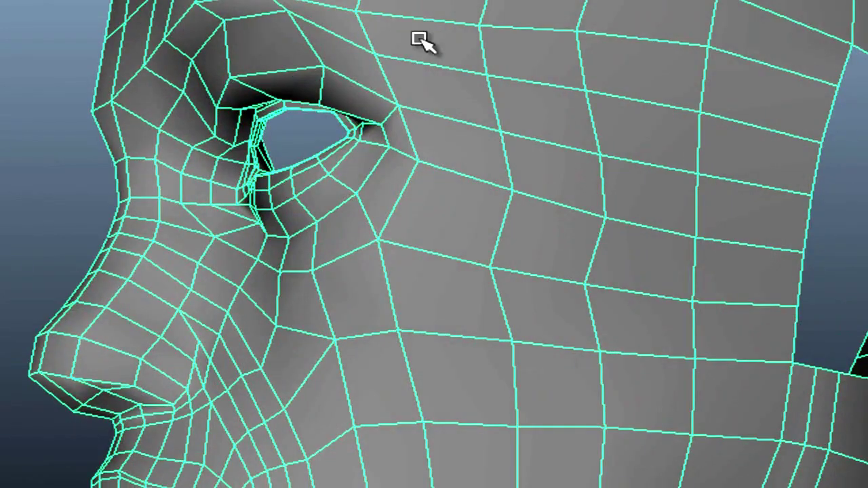
{"action": "mouse_move", "coordinate": [468, 72]}
{"action": "left_mouse_down", "text": "alt"}
{"action": "mouse_move", "coordinate": [478, 175]}
{"action": "mouse_move", "coordinate": [544, 157]}
{"action": "mouse_move", "coordinate": [604, 161]}
{"action": "left_mouse_up", "text": "alt"}
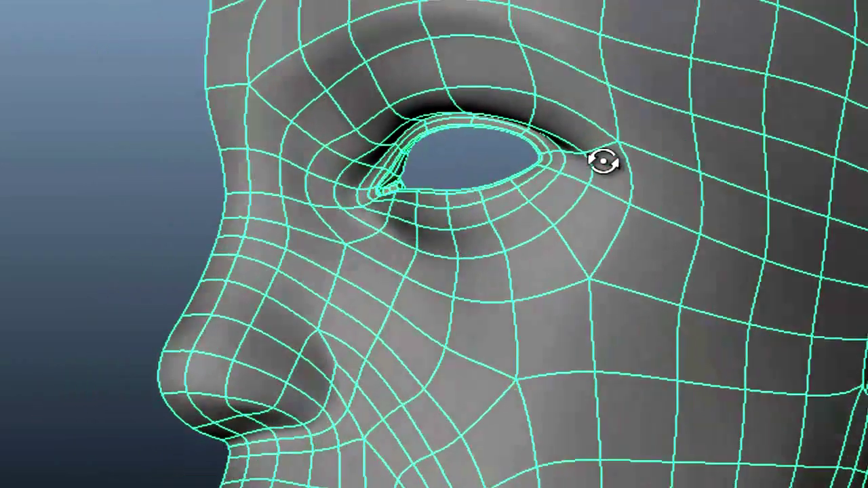
{"action": "left_click_drag", "start_coordinate": [640, 281], "coordinate": [529, 77], "text": "alt"}
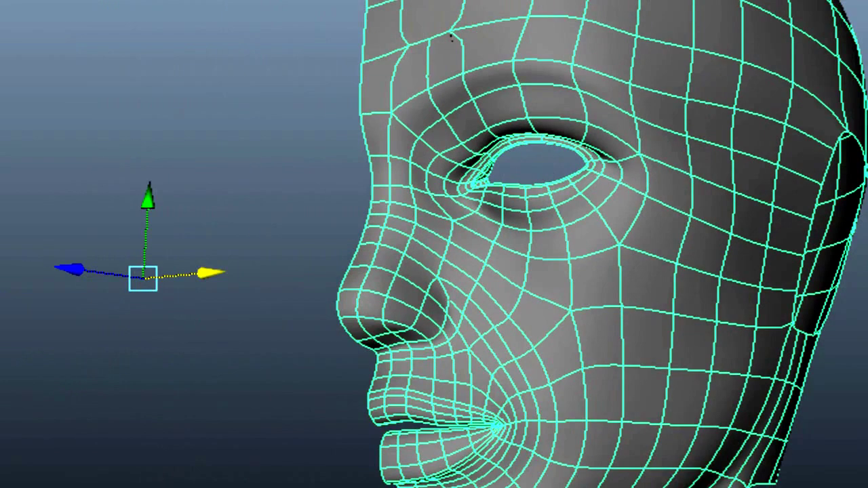
Step: Reselect the head mesh and inspect the brow and mesh edge up close
{"action": "left_click", "coordinate": [448, 99]}
{"action": "mouse_move", "coordinate": [448, 98]}
{"action": "left_mouse_down", "text": "alt"}
{"action": "mouse_move", "coordinate": [533, 210]}
{"action": "mouse_move", "coordinate": [513, 136]}
{"action": "left_mouse_up", "text": "alt"}
{"action": "mouse_move", "coordinate": [514, 135]}
{"action": "right_mouse_down", "text": "alt"}
{"action": "mouse_move", "coordinate": [441, 238]}
{"action": "mouse_move", "coordinate": [499, 345]}
{"action": "right_mouse_up", "text": "alt"}
{"action": "mouse_move", "coordinate": [494, 342]}
{"action": "left_mouse_down", "text": "alt"}
{"action": "mouse_move", "coordinate": [196, 357]}
{"action": "mouse_move", "coordinate": [92, 339]}
{"action": "mouse_move", "coordinate": [515, 388]}
{"action": "mouse_move", "coordinate": [512, 363]}
{"action": "mouse_move", "coordinate": [468, 306]}
{"action": "mouse_move", "coordinate": [674, 72]}
{"action": "mouse_move", "coordinate": [587, 63]}
{"action": "left_mouse_up", "text": "alt"}
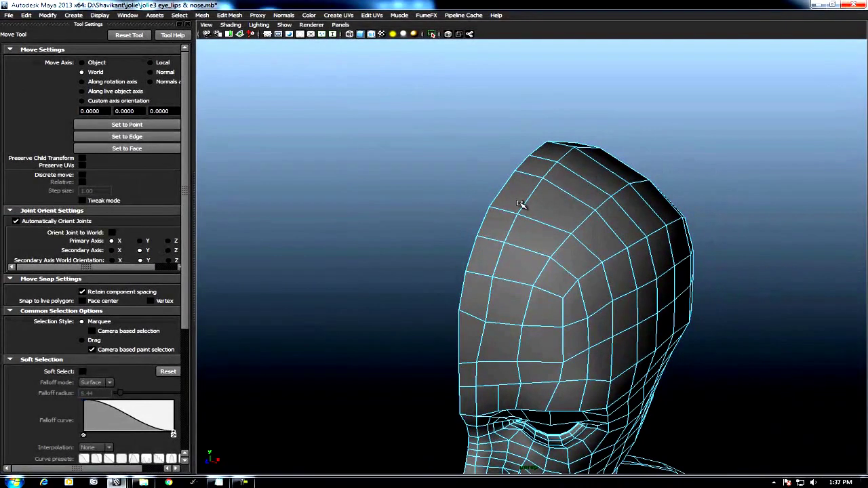
Step: Deselect the lower part of the edge loop, keeping the loop over the top of the head
{"action": "mouse_move", "coordinate": [529, 202]}
{"action": "left_mouse_down", "text": "alt"}
{"action": "mouse_move", "coordinate": [543, 287]}
{"action": "mouse_move", "coordinate": [533, 306]}
{"action": "mouse_move", "coordinate": [543, 291]}
{"action": "mouse_move", "coordinate": [467, 291]}
{"action": "mouse_move", "coordinate": [643, 236]}
{"action": "left_mouse_up", "text": "alt"}
{"action": "left_click_drag", "start_coordinate": [528, 341], "coordinate": [530, 340], "text": "ctrl"}
{"action": "left_click_drag", "start_coordinate": [486, 276], "coordinate": [486, 277]}
{"action": "mouse_move", "coordinate": [486, 276]}
{"action": "left_mouse_down", "text": "alt"}
{"action": "mouse_move", "coordinate": [581, 226]}
{"action": "mouse_move", "coordinate": [606, 201]}
{"action": "left_mouse_up", "text": "alt"}
{"action": "key", "text": "space"}
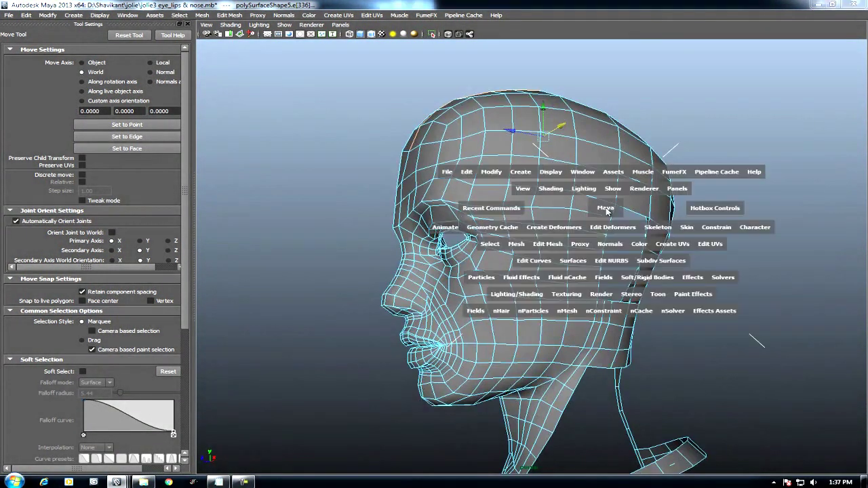
{"action": "scroll", "coordinate": [612, 235], "scroll_direction": "up", "scroll_amount": 5}
{"action": "scroll", "coordinate": [579, 350], "scroll_direction": "up", "scroll_amount": 3}
{"action": "mouse_move", "coordinate": [580, 350]}
{"action": "middle_mouse_down", "text": "alt"}
{"action": "mouse_move", "coordinate": [488, 261]}
{"action": "mouse_move", "coordinate": [461, 368]}
{"action": "middle_mouse_up", "text": "alt"}
{"action": "scroll", "coordinate": [474, 305], "scroll_direction": "up", "scroll_amount": 2}
Step: Slide the forehead edge loop with the Slide Edge Tool to even out spacing
{"action": "right_click", "coordinate": [509, 157], "text": "shift"}
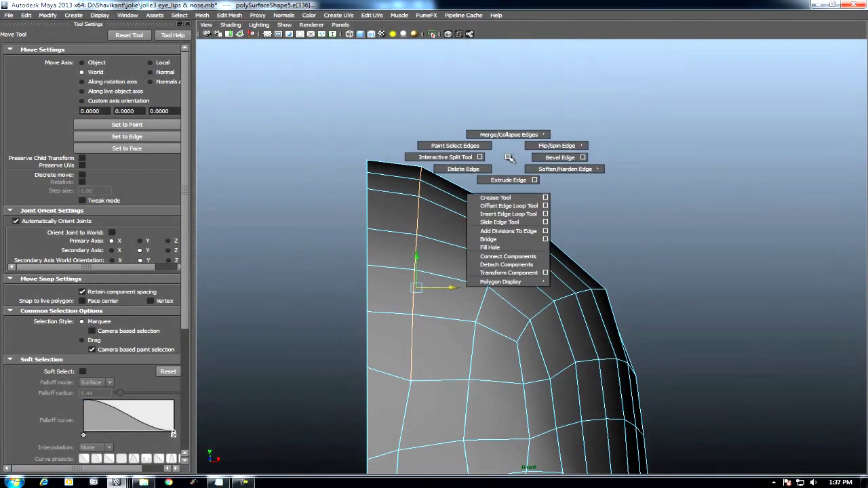
{"action": "left_click", "coordinate": [509, 222]}
{"action": "middle_click_drag", "start_coordinate": [444, 206], "coordinate": [447, 207]}
{"action": "key", "text": "w"}
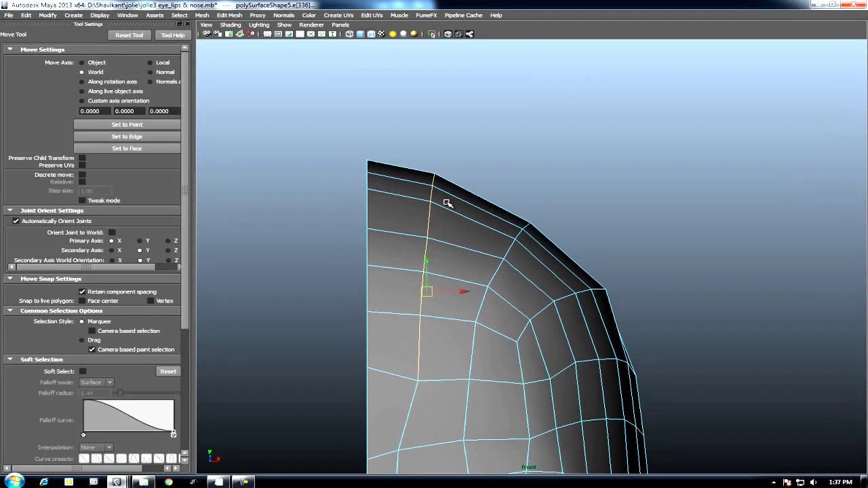
{"action": "right_click_drag", "start_coordinate": [512, 246], "coordinate": [494, 198], "text": "alt"}
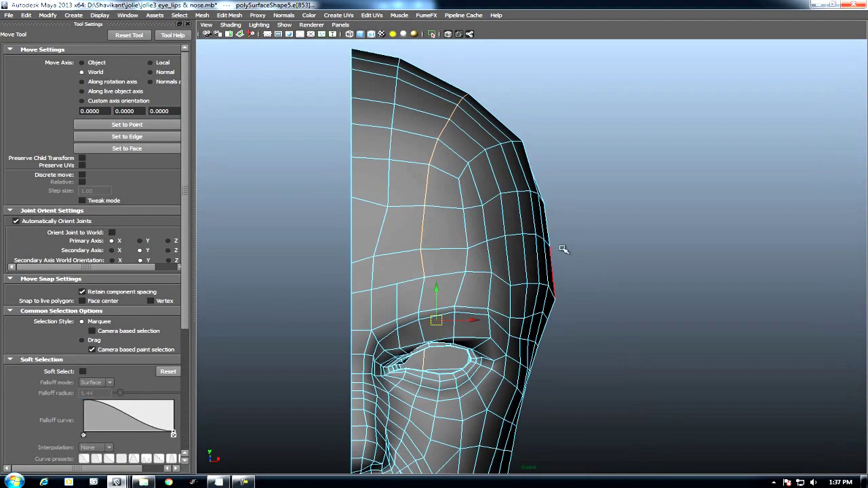
{"action": "key", "text": "y"}
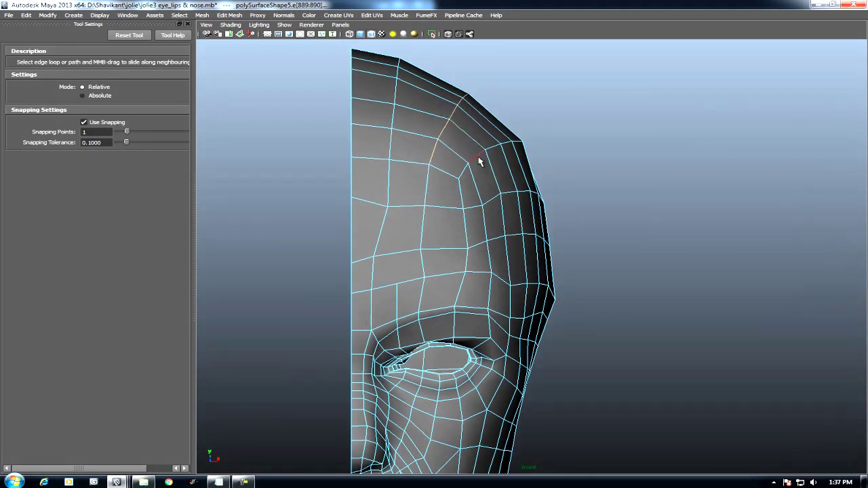
{"action": "key", "text": "w"}
{"action": "mouse_move", "coordinate": [479, 160]}
{"action": "left_mouse_down", "text": "alt"}
{"action": "mouse_move", "coordinate": [459, 184]}
{"action": "mouse_move", "coordinate": [651, 246]}
{"action": "mouse_move", "coordinate": [567, 220]}
{"action": "left_mouse_up", "text": "alt"}
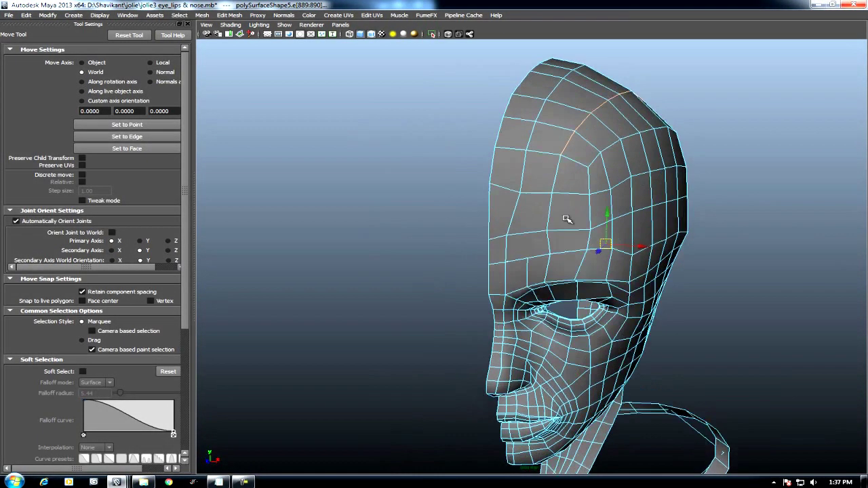
Step: Select an edge on the neck opening and add the lower strip edge
{"action": "left_click", "coordinate": [550, 124]}
{"action": "mouse_move", "coordinate": [549, 124]}
{"action": "left_mouse_down", "text": "alt"}
{"action": "mouse_move", "coordinate": [433, 172]}
{"action": "mouse_move", "coordinate": [504, 235]}
{"action": "mouse_move", "coordinate": [610, 273]}
{"action": "mouse_move", "coordinate": [560, 229]}
{"action": "mouse_move", "coordinate": [577, 213]}
{"action": "left_mouse_up", "text": "alt"}
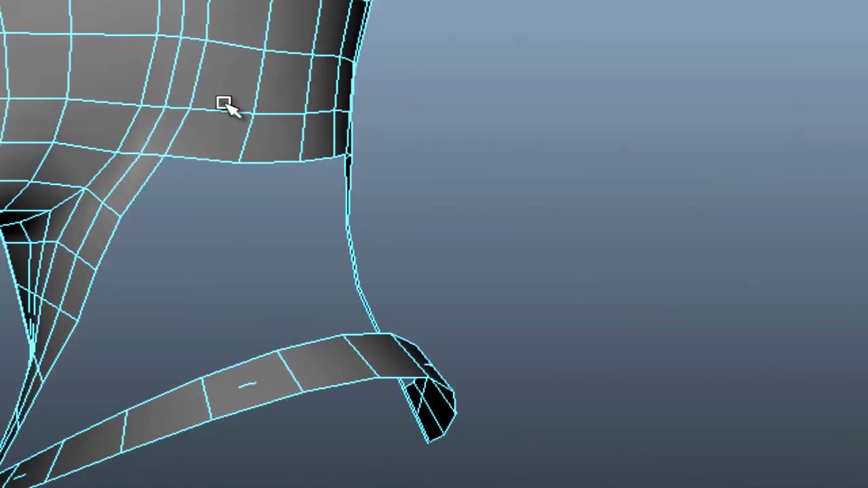
{"action": "mouse_move", "coordinate": [224, 103]}
{"action": "left_mouse_down", "text": "alt"}
{"action": "mouse_move", "coordinate": [244, 271]}
{"action": "mouse_move", "coordinate": [150, 183]}
{"action": "left_mouse_up", "text": "alt"}
{"action": "left_click", "coordinate": [139, 152]}
{"action": "mouse_move", "coordinate": [139, 152]}
{"action": "left_mouse_down", "text": "alt"}
{"action": "mouse_move", "coordinate": [136, 275]}
{"action": "mouse_move", "coordinate": [86, 181]}
{"action": "mouse_move", "coordinate": [227, 244]}
{"action": "mouse_move", "coordinate": [208, 253]}
{"action": "mouse_move", "coordinate": [201, 213]}
{"action": "left_mouse_up", "text": "alt"}
{"action": "mouse_move", "coordinate": [130, 363]}
{"action": "left_mouse_down", "text": "alt"}
{"action": "mouse_move", "coordinate": [364, 330]}
{"action": "mouse_move", "coordinate": [167, 31]}
{"action": "left_mouse_up", "text": "alt"}
{"action": "left_click", "coordinate": [267, 393], "text": "shift"}
{"action": "mouse_move", "coordinate": [215, 389]}
{"action": "left_mouse_down", "text": "alt"}
{"action": "mouse_move", "coordinate": [126, 265]}
{"action": "mouse_move", "coordinate": [265, 264]}
{"action": "mouse_move", "coordinate": [236, 273]}
{"action": "mouse_move", "coordinate": [244, 271]}
{"action": "left_mouse_up", "text": "alt"}
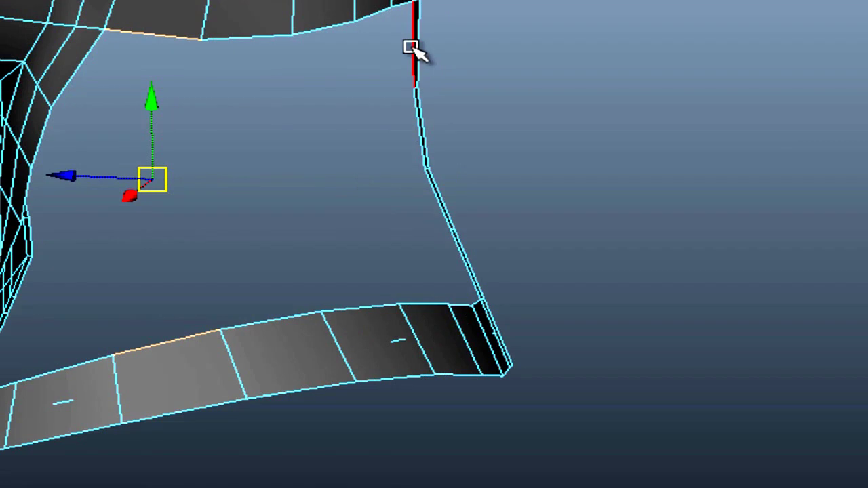
Step: Select the gap's side edges and the top edge of the neck opening
{"action": "left_click", "coordinate": [411, 46]}
{"action": "left_click", "coordinate": [82, 68], "text": "shift"}
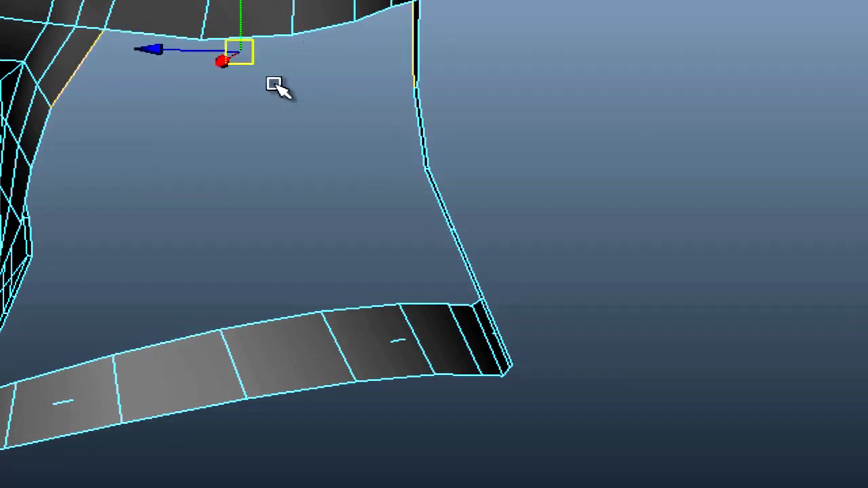
{"action": "left_click_drag", "start_coordinate": [278, 85], "coordinate": [210, 74], "text": "alt"}
{"action": "left_click", "coordinate": [158, 28]}
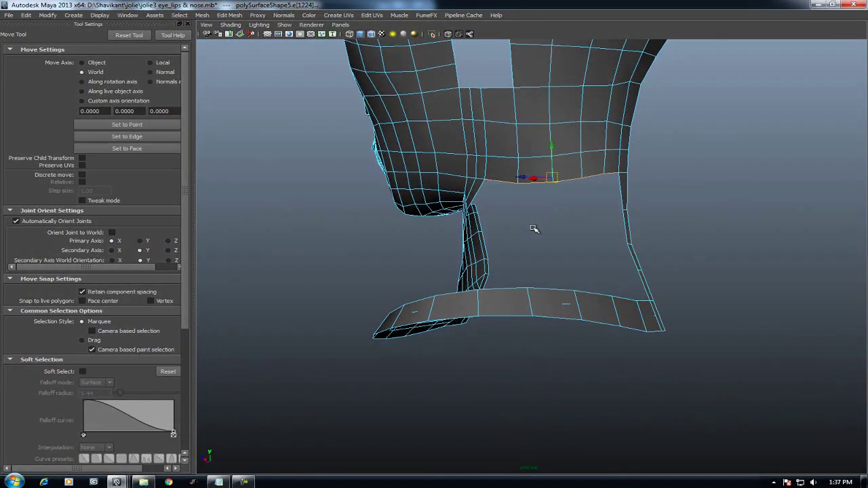
{"action": "mouse_move", "coordinate": [533, 229]}
{"action": "right_mouse_down", "text": "alt"}
{"action": "mouse_move", "coordinate": [627, 204]}
{"action": "mouse_move", "coordinate": [468, 226]}
{"action": "right_mouse_up", "text": "alt"}
{"action": "middle_click_drag", "start_coordinate": [469, 226], "coordinate": [571, 292], "text": "alt"}
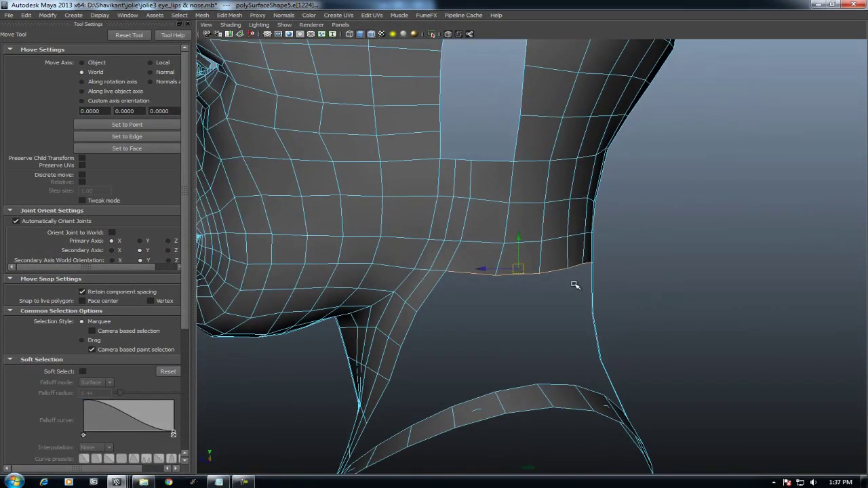
Step: Restore the full interface and reveal the hidden reference image planes
{"action": "key", "text": "ctrl+space"}
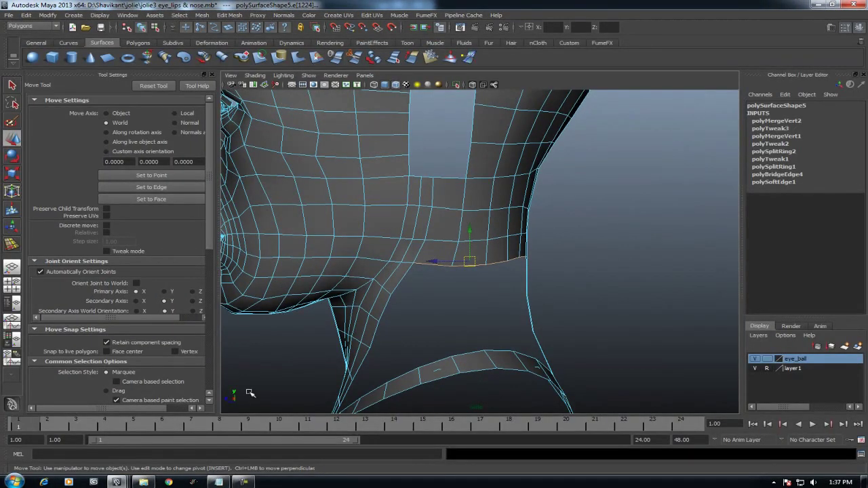
{"action": "key", "text": "ctrl+shift+h"}
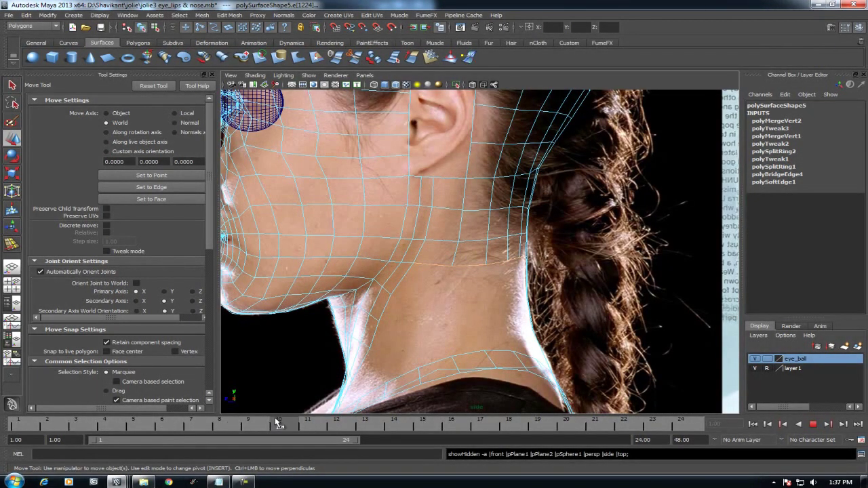
{"action": "left_click", "coordinate": [247, 422]}
Step: Check the face and neck against the front and side reference views
{"action": "key", "text": "space"}
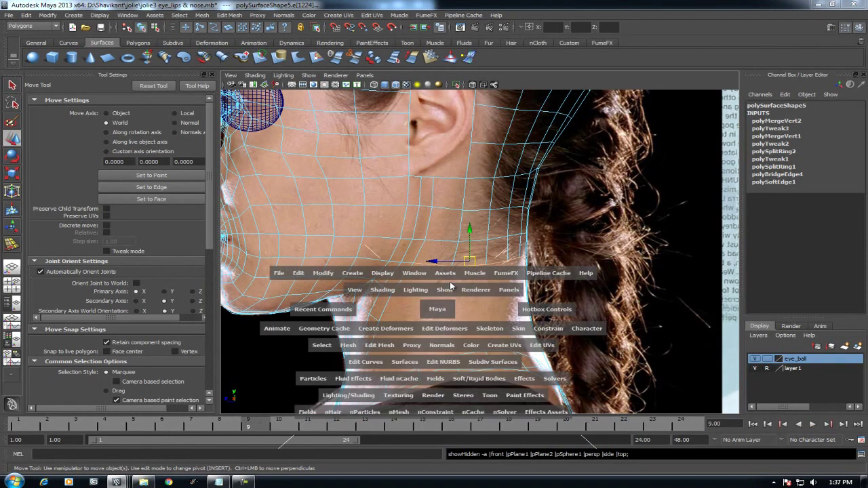
{"action": "key", "text": "space"}
{"action": "left_click_drag", "start_coordinate": [502, 217], "coordinate": [502, 271]}
{"action": "scroll", "coordinate": [467, 138], "scroll_direction": "up", "scroll_amount": 1}
{"action": "middle_click_drag", "start_coordinate": [451, 312], "coordinate": [451, 268], "text": "alt"}
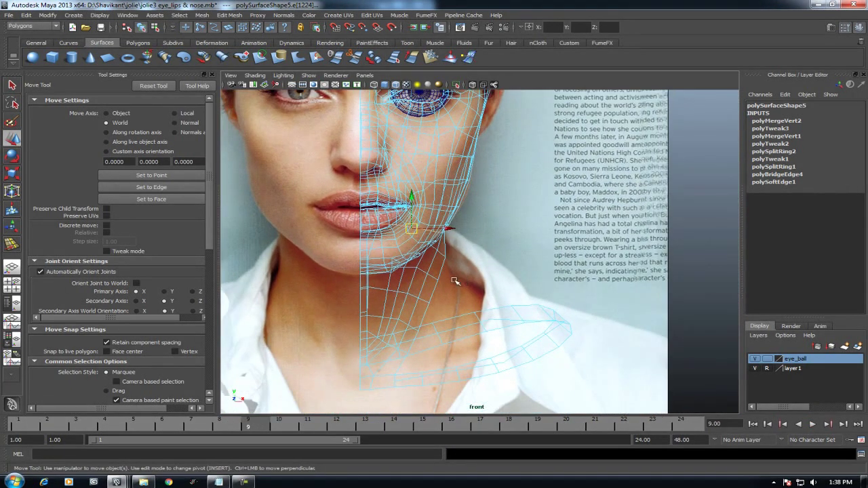
{"action": "key", "text": "space"}
{"action": "left_click_drag", "start_coordinate": [455, 280], "coordinate": [495, 281]}
{"action": "scroll", "coordinate": [465, 238], "scroll_direction": "up", "scroll_amount": 2}
{"action": "middle_click_drag", "start_coordinate": [465, 238], "coordinate": [478, 205], "text": "alt"}
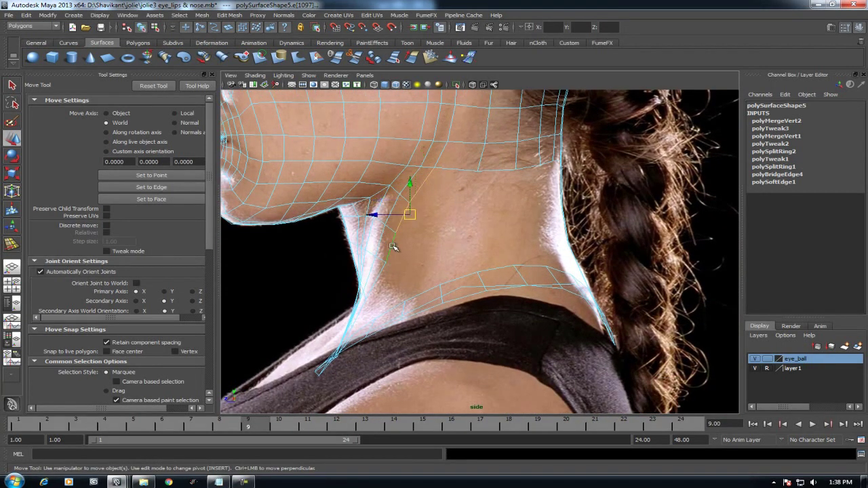
Step: Return to perspective and orbit close to the shoulder strip
{"action": "key", "text": "space"}
{"action": "left_click_drag", "start_coordinate": [499, 236], "coordinate": [331, 422], "text": "alt"}
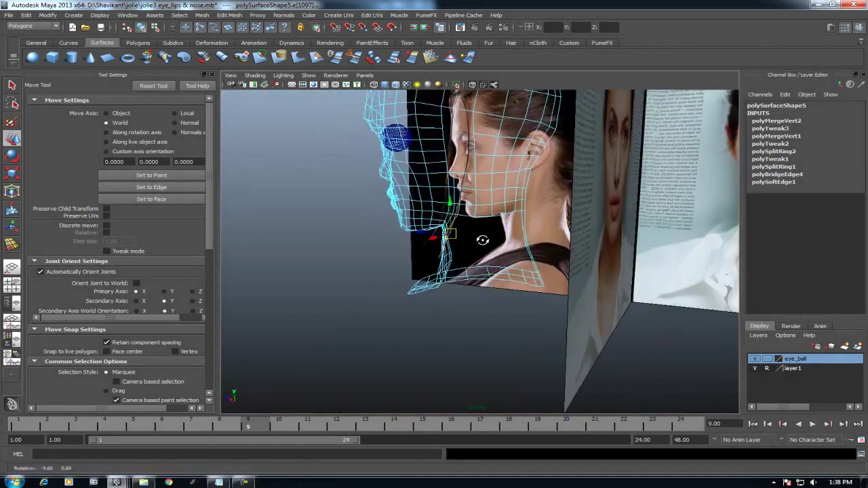
{"action": "left_click_drag", "start_coordinate": [260, 426], "coordinate": [495, 307], "text": "alt"}
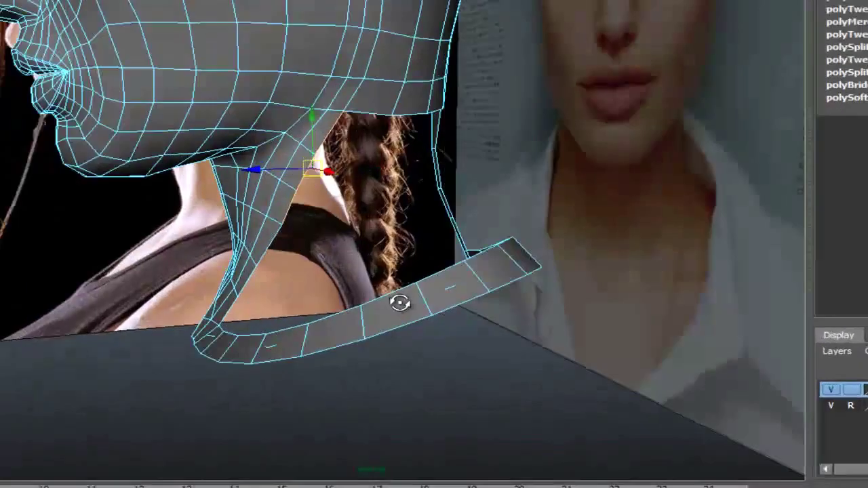
{"action": "mouse_move", "coordinate": [400, 304]}
{"action": "left_mouse_down", "text": "alt"}
{"action": "mouse_move", "coordinate": [339, 240]}
{"action": "mouse_move", "coordinate": [306, 156]}
{"action": "mouse_move", "coordinate": [382, 217]}
{"action": "mouse_move", "coordinate": [314, 228]}
{"action": "mouse_move", "coordinate": [391, 218]}
{"action": "mouse_move", "coordinate": [441, 147]}
{"action": "mouse_move", "coordinate": [414, 50]}
{"action": "mouse_move", "coordinate": [206, 15]}
{"action": "left_mouse_up", "text": "alt"}
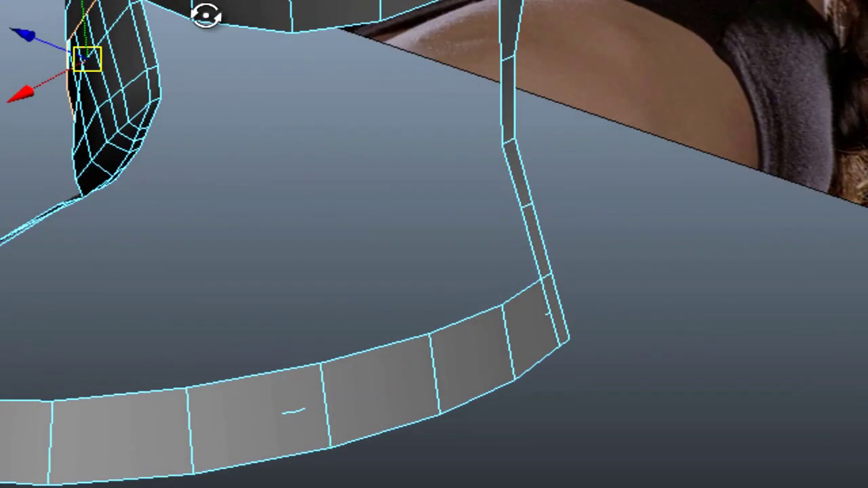
Step: Open Bridge Options for the selected neck and shoulder-strip border edges, checking the gap from below
{"action": "mouse_move", "coordinate": [150, 6]}
{"action": "left_mouse_down", "text": "alt"}
{"action": "mouse_move", "coordinate": [161, 215]}
{"action": "mouse_move", "coordinate": [225, 213]}
{"action": "mouse_move", "coordinate": [200, 210]}
{"action": "mouse_move", "coordinate": [169, 178]}
{"action": "mouse_move", "coordinate": [199, 198]}
{"action": "mouse_move", "coordinate": [244, 194]}
{"action": "left_mouse_up", "text": "alt"}
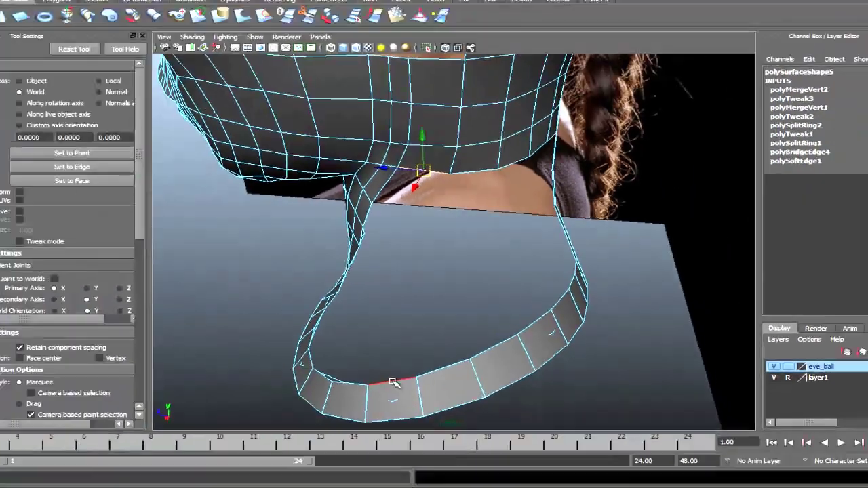
{"action": "mouse_move", "coordinate": [394, 382]}
{"action": "left_mouse_down", "text": "alt"}
{"action": "mouse_move", "coordinate": [442, 272]}
{"action": "mouse_move", "coordinate": [530, 226]}
{"action": "mouse_move", "coordinate": [504, 248]}
{"action": "mouse_move", "coordinate": [539, 237]}
{"action": "mouse_move", "coordinate": [508, 258]}
{"action": "mouse_move", "coordinate": [470, 251]}
{"action": "mouse_move", "coordinate": [452, 230]}
{"action": "mouse_move", "coordinate": [500, 196]}
{"action": "mouse_move", "coordinate": [441, 244]}
{"action": "mouse_move", "coordinate": [538, 226]}
{"action": "mouse_move", "coordinate": [562, 283]}
{"action": "mouse_move", "coordinate": [481, 294]}
{"action": "mouse_move", "coordinate": [471, 247]}
{"action": "left_mouse_up", "text": "alt"}
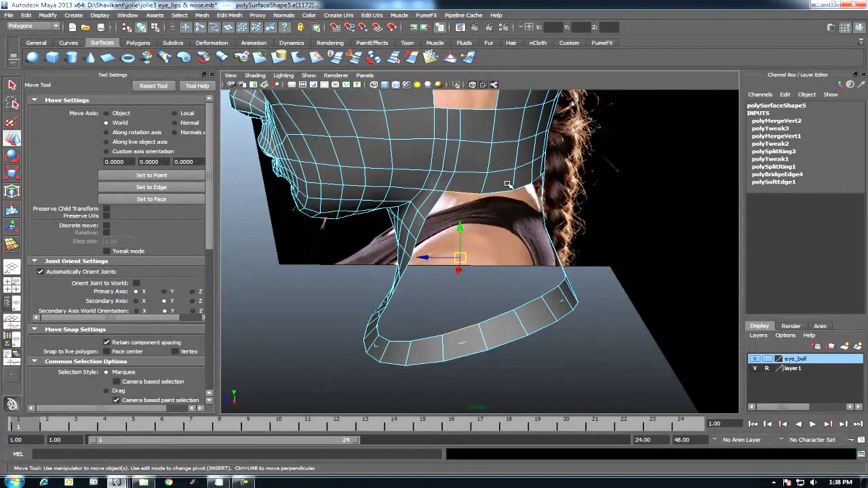
{"action": "right_click_drag", "start_coordinate": [507, 184], "coordinate": [475, 291], "text": "shift"}
{"action": "left_click_drag", "start_coordinate": [476, 292], "coordinate": [459, 207], "text": "alt"}
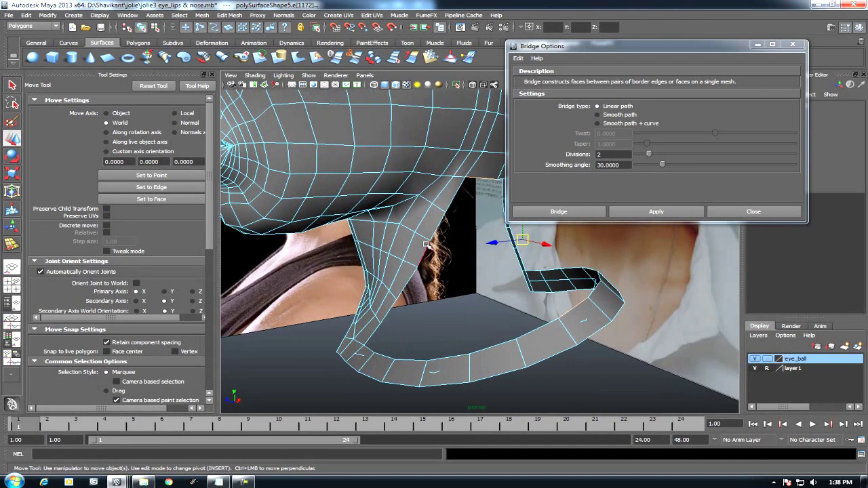
Step: Bridge the neck to the shoulder strip using Smooth path + curve with 5 divisions
{"action": "left_click", "coordinate": [618, 126]}
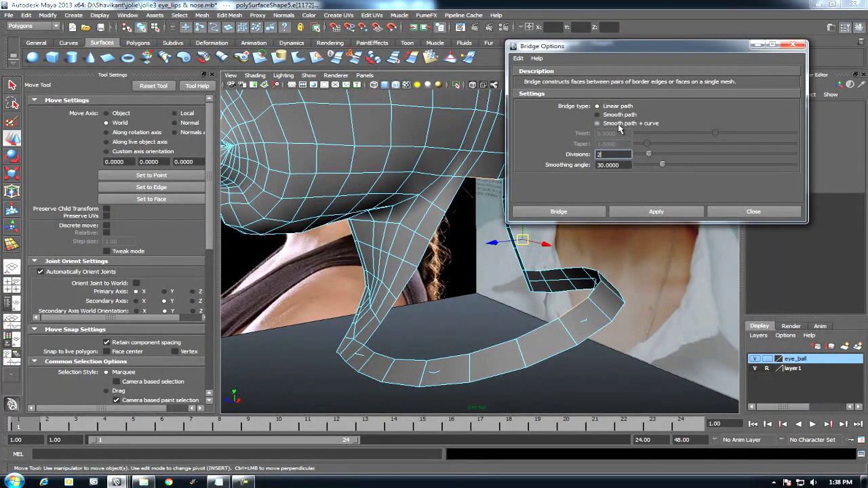
{"action": "left_click_drag", "start_coordinate": [648, 154], "coordinate": [663, 155]}
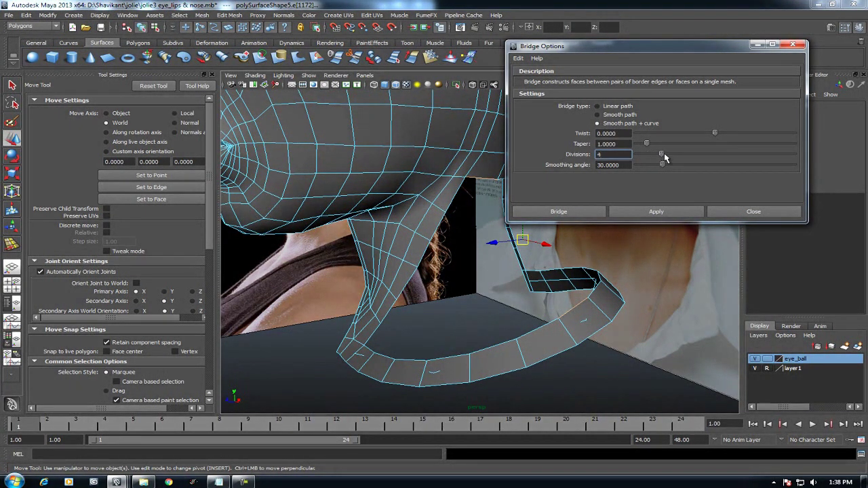
{"action": "left_click", "coordinate": [665, 214]}
Step: Close Bridge Options, switch to the front view, and return the mesh to object mode
{"action": "key", "text": "space"}
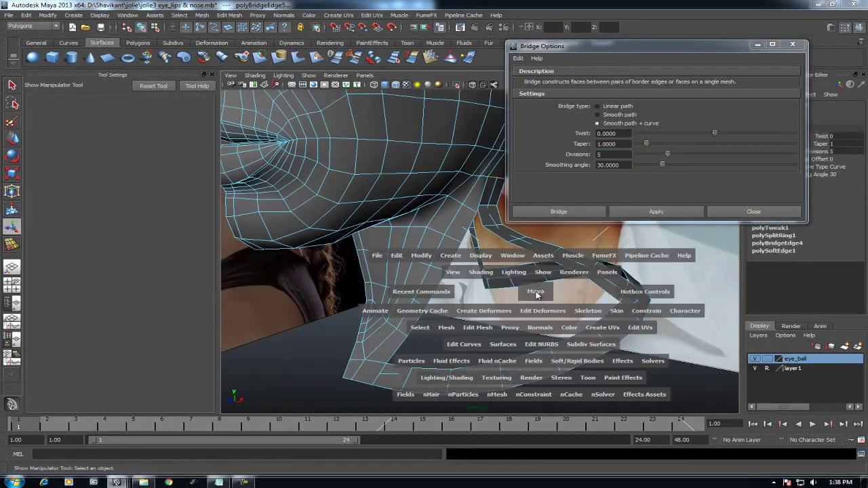
{"action": "left_click_drag", "start_coordinate": [523, 299], "coordinate": [525, 333]}
{"action": "scroll", "coordinate": [455, 290], "scroll_direction": "up", "scroll_amount": 2}
{"action": "left_click", "coordinate": [753, 212]}
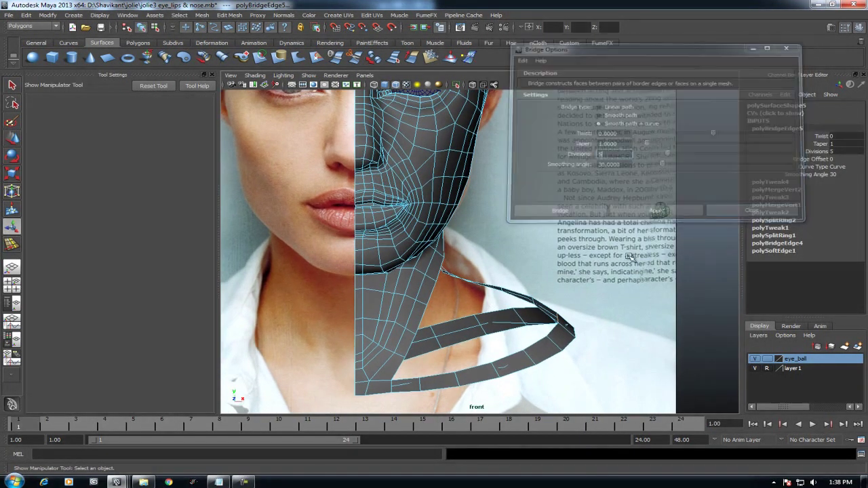
{"action": "scroll", "coordinate": [516, 305], "scroll_direction": "up", "scroll_amount": 3}
{"action": "right_click", "coordinate": [515, 305]}
{"action": "left_click", "coordinate": [562, 294]}
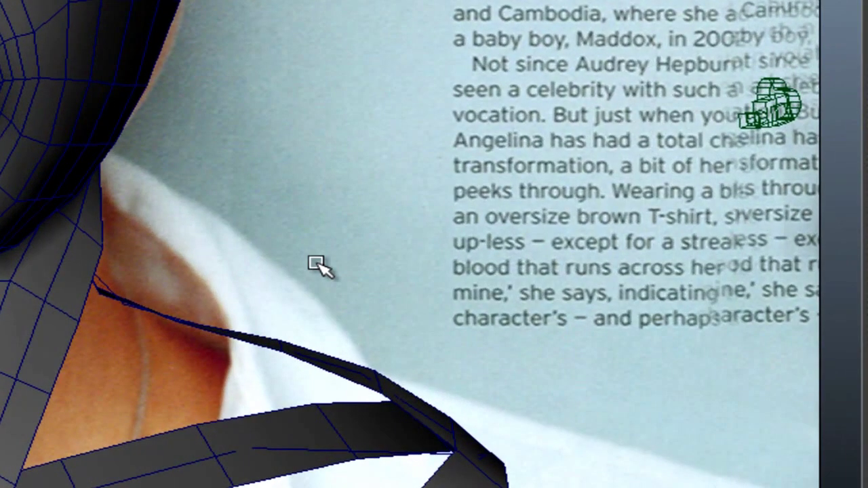
Step: Show the bridge guide curve's control vertices and pull one down to reshape the bridge
{"action": "left_click", "coordinate": [276, 271]}
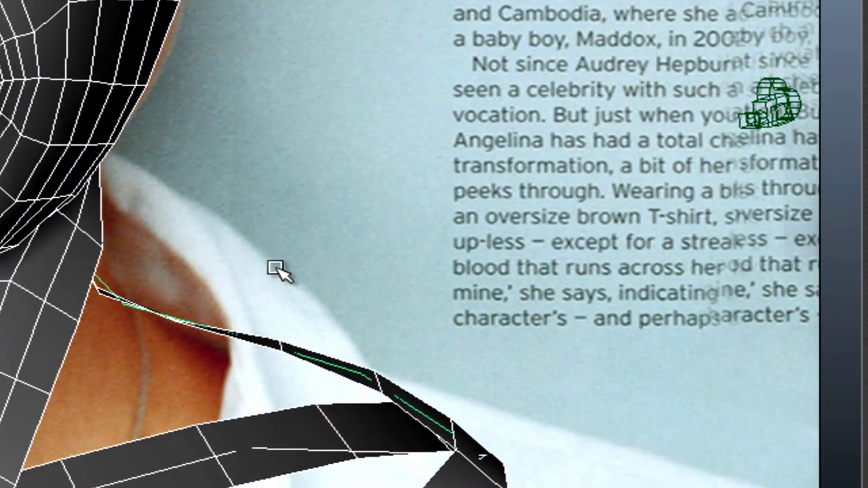
{"action": "right_click", "coordinate": [486, 91]}
{"action": "right_click_drag", "start_coordinate": [487, 91], "coordinate": [188, 77]}
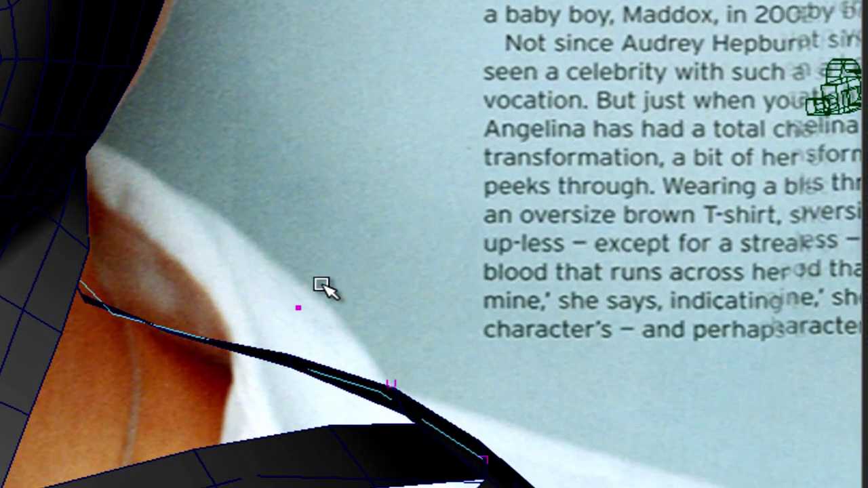
{"action": "left_click", "coordinate": [298, 307]}
{"action": "left_click_drag", "start_coordinate": [297, 306], "coordinate": [276, 411]}
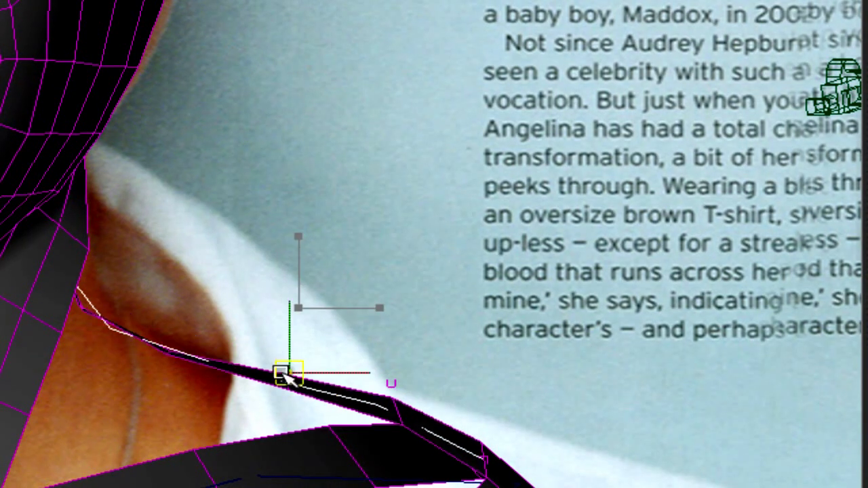
{"action": "left_click", "coordinate": [88, 316]}
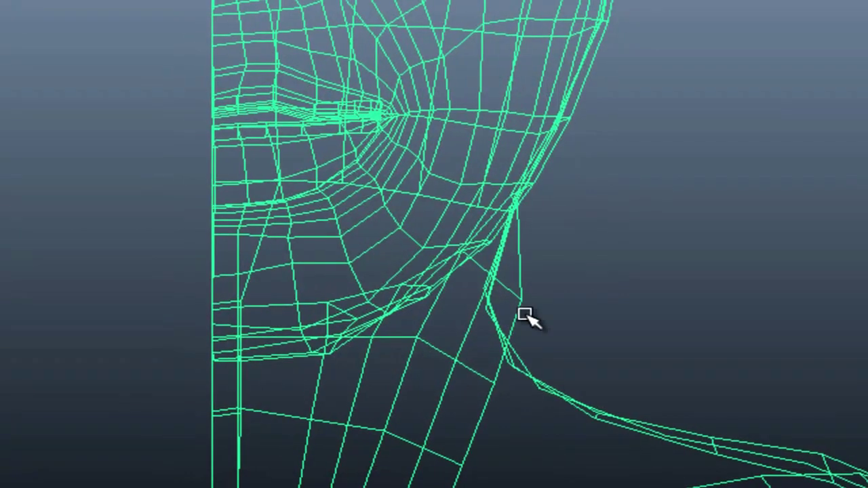
{"action": "left_click", "coordinate": [494, 314], "text": "shift"}
{"action": "key", "text": "ctrl+z"}
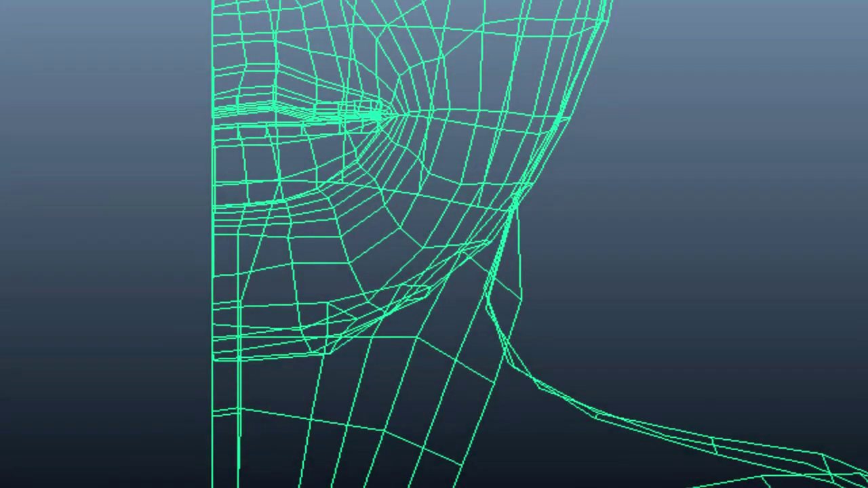
Step: Move more curve CVs right and down-left, then select the head and strap mesh in object mode
{"action": "left_click", "coordinate": [682, 131]}
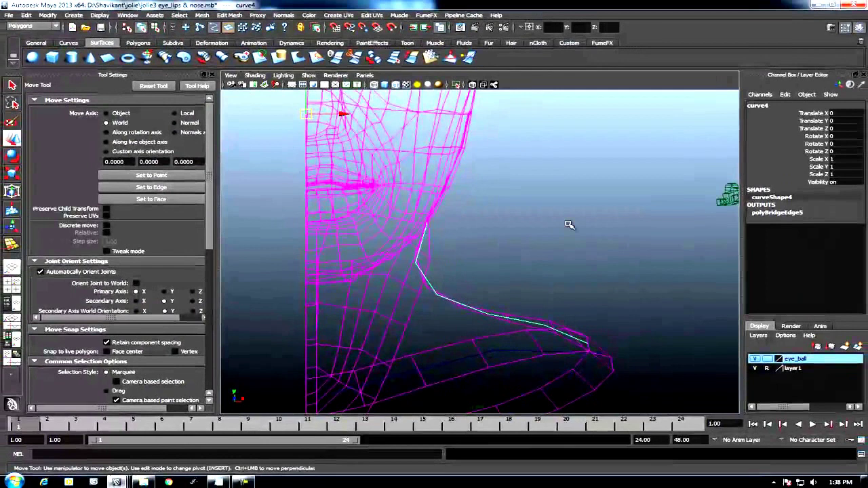
{"action": "right_click_drag", "start_coordinate": [568, 226], "coordinate": [487, 214]}
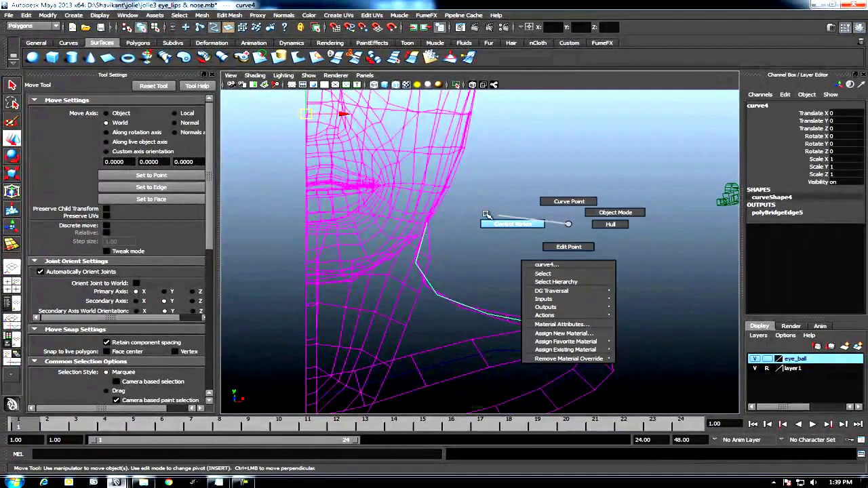
{"action": "left_click", "coordinate": [414, 256]}
{"action": "left_click", "coordinate": [386, 307]}
{"action": "left_click_drag", "start_coordinate": [387, 307], "coordinate": [412, 307]}
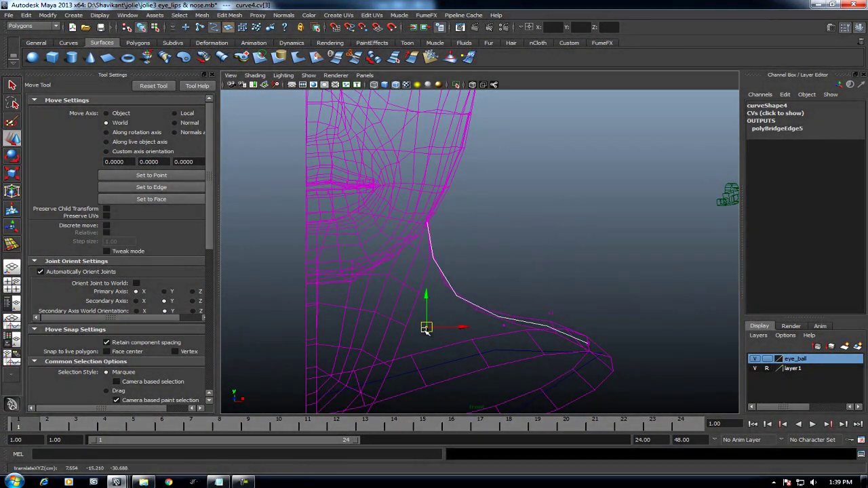
{"action": "key", "text": "5"}
{"action": "left_click_drag", "start_coordinate": [439, 334], "coordinate": [434, 342]}
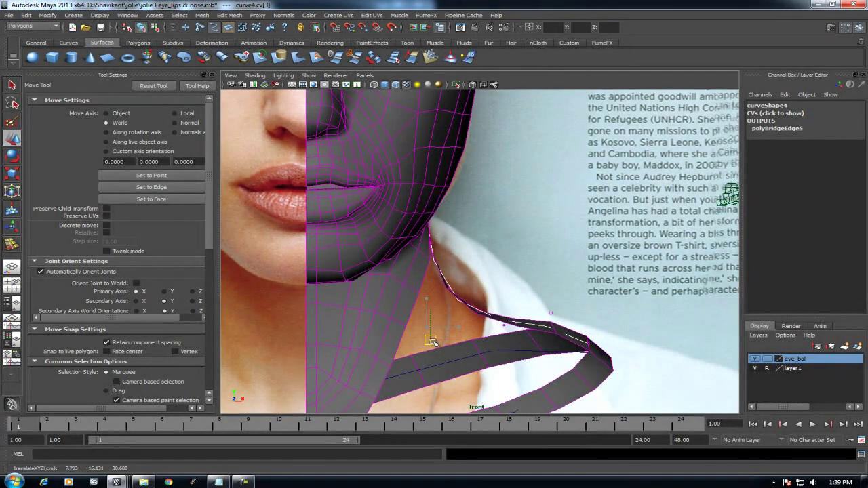
{"action": "mouse_move", "coordinate": [505, 303]}
{"action": "left_mouse_down"}
{"action": "mouse_move", "coordinate": [488, 340]}
{"action": "mouse_move", "coordinate": [476, 168]}
{"action": "left_mouse_up"}
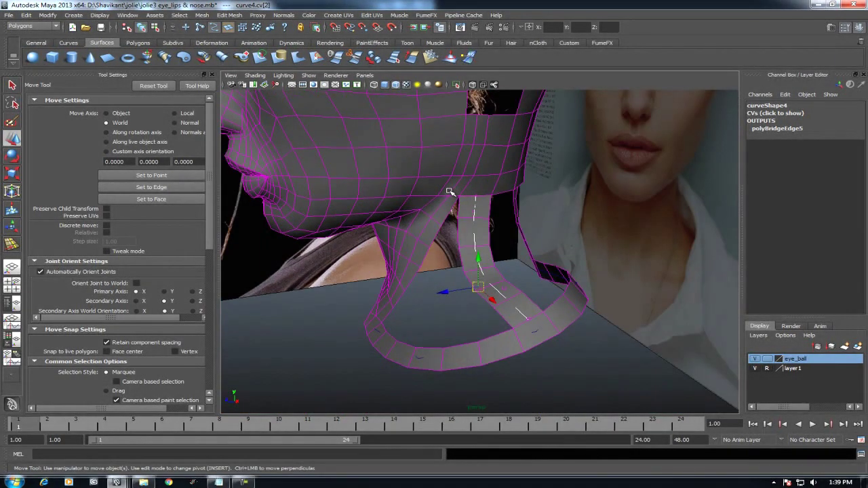
{"action": "left_click", "coordinate": [477, 167]}
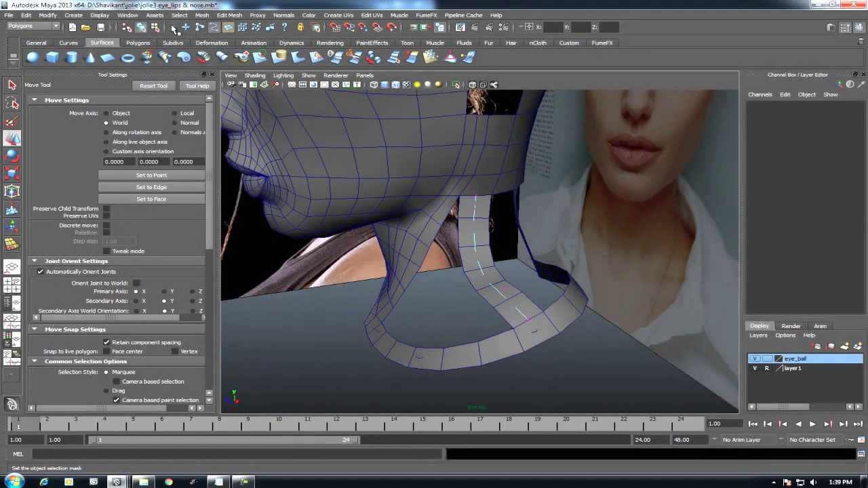
{"action": "left_click", "coordinate": [200, 27]}
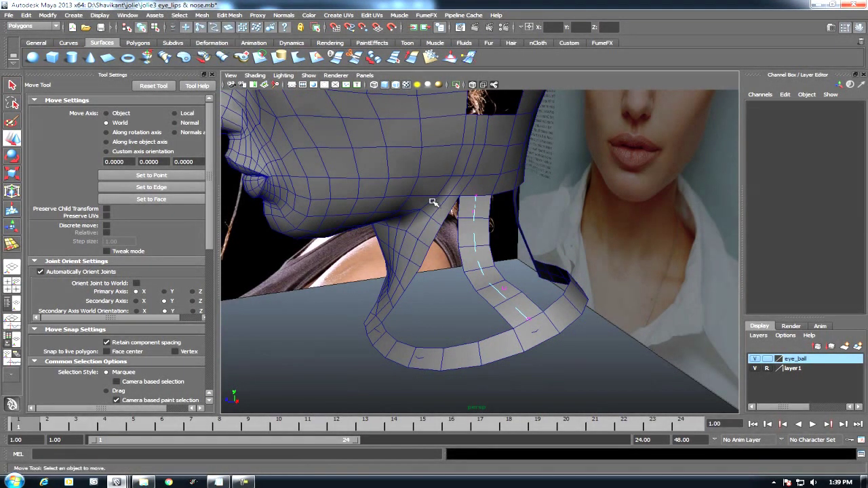
{"action": "left_click", "coordinate": [433, 202]}
Step: Zoom in on the collar join and marquee-select the strap vertices where they meet the neck
{"action": "left_click", "coordinate": [23, 16]}
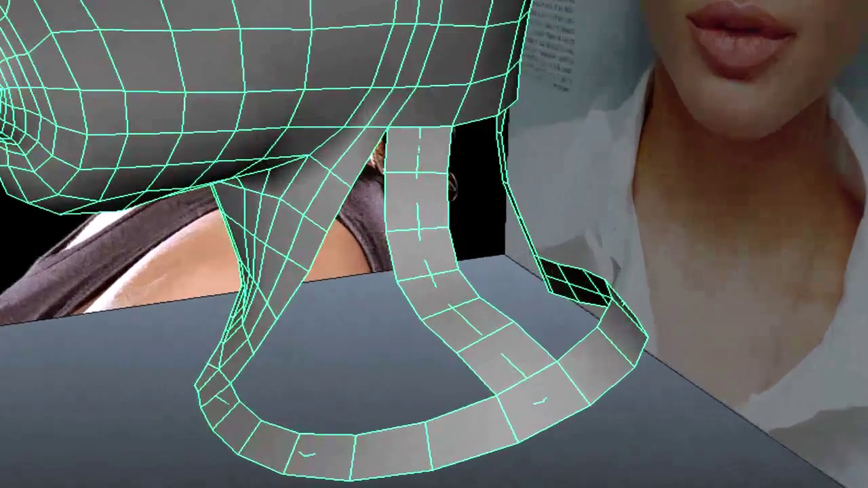
{"action": "scroll", "coordinate": [401, 165], "scroll_direction": "up", "scroll_amount": 3}
{"action": "scroll", "coordinate": [411, 175], "scroll_direction": "up", "scroll_amount": 5}
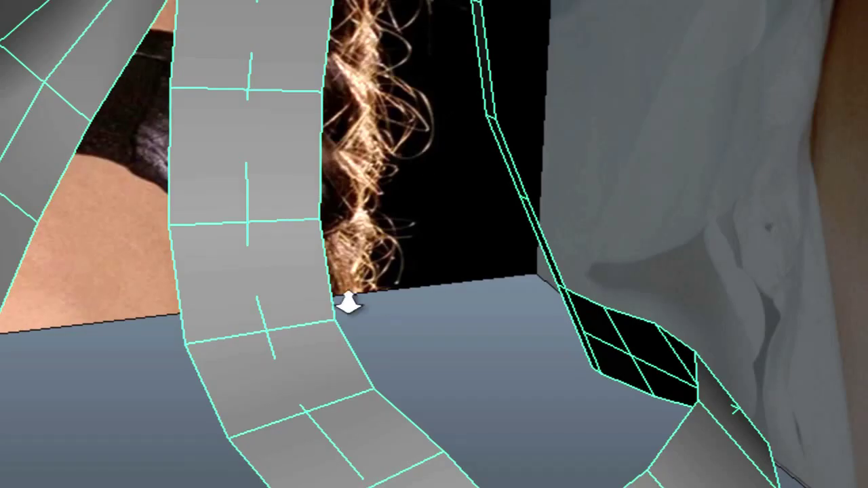
{"action": "scroll", "coordinate": [271, 182], "scroll_direction": "down", "scroll_amount": 3}
{"action": "scroll", "coordinate": [300, 192], "scroll_direction": "up", "scroll_amount": 3}
{"action": "scroll", "coordinate": [264, 122], "scroll_direction": "up", "scroll_amount": 2}
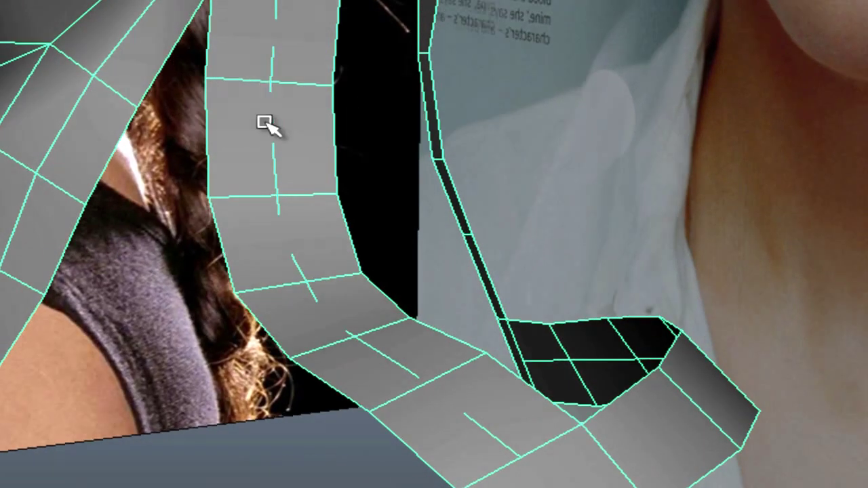
{"action": "scroll", "coordinate": [264, 122], "scroll_direction": "down", "scroll_amount": 3}
{"action": "scroll", "coordinate": [361, 244], "scroll_direction": "up", "scroll_amount": 4}
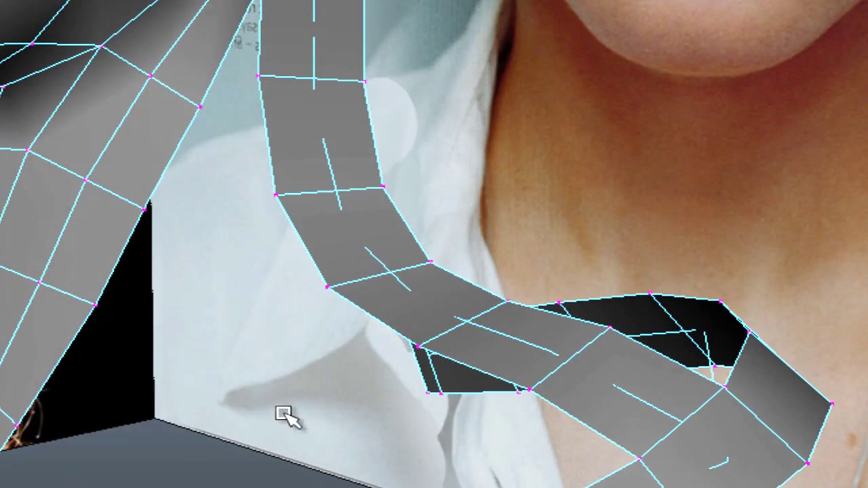
{"action": "scroll", "coordinate": [317, 147], "scroll_direction": "down", "scroll_amount": 3}
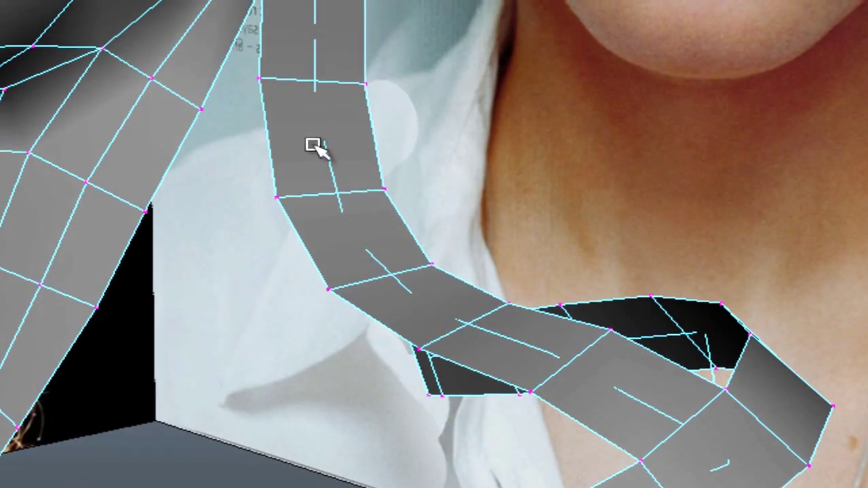
{"action": "scroll", "coordinate": [359, 248], "scroll_direction": "up", "scroll_amount": 4}
{"action": "scroll", "coordinate": [384, 345], "scroll_direction": "up", "scroll_amount": 1}
{"action": "left_click_drag", "start_coordinate": [384, 345], "coordinate": [290, 387]}
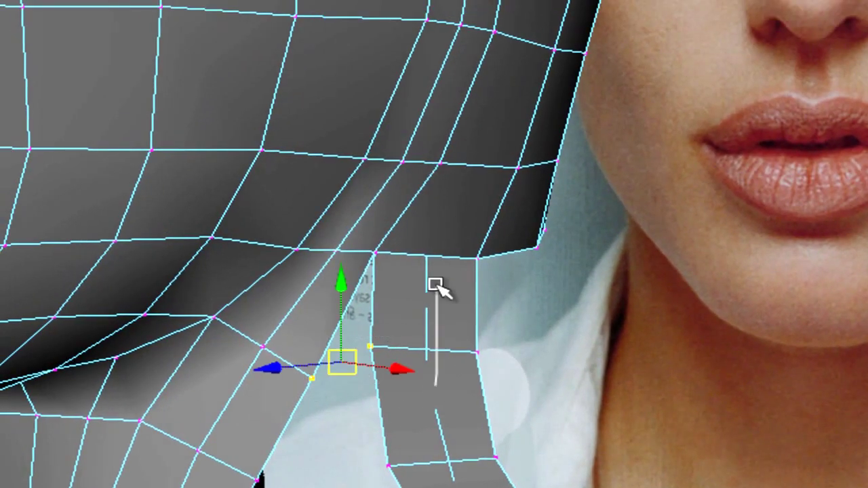
{"action": "scroll", "coordinate": [434, 472], "scroll_direction": "down", "scroll_amount": 3}
{"action": "scroll", "coordinate": [434, 473], "scroll_direction": "up", "scroll_amount": 3}
{"action": "scroll", "coordinate": [434, 473], "scroll_direction": "up", "scroll_amount": 1}
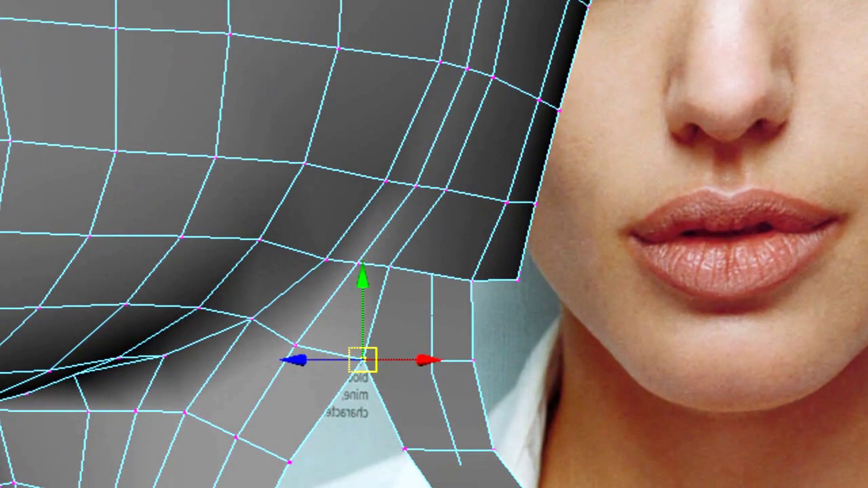
{"action": "scroll", "coordinate": [262, 365], "scroll_direction": "down", "scroll_amount": 2}
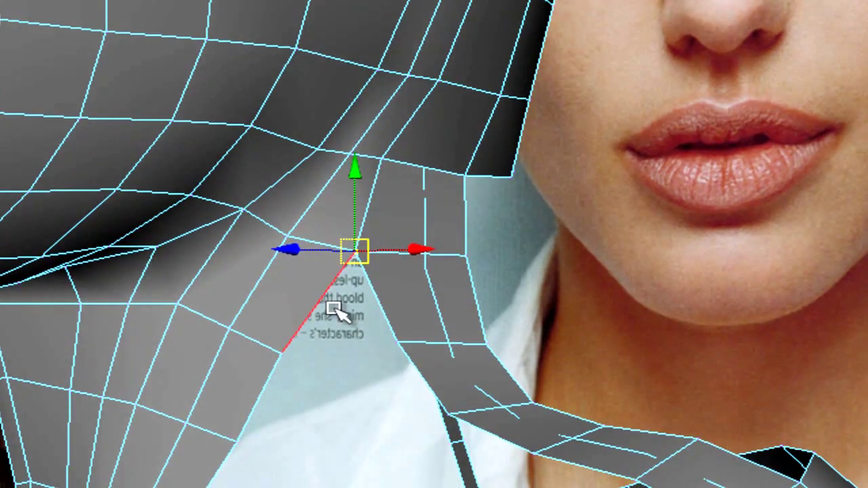
{"action": "scroll", "coordinate": [366, 368], "scroll_direction": "up", "scroll_amount": 3}
{"action": "mouse_move", "coordinate": [85, 323]}
{"action": "left_mouse_down", "text": "alt"}
{"action": "mouse_move", "coordinate": [452, 346]}
{"action": "mouse_move", "coordinate": [319, 372]}
{"action": "mouse_move", "coordinate": [337, 405]}
{"action": "mouse_move", "coordinate": [322, 432]}
{"action": "left_mouse_up", "text": "alt"}
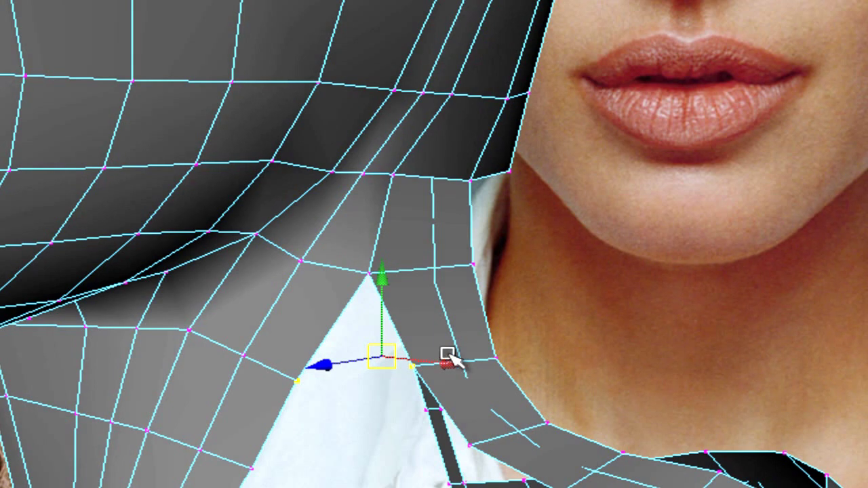
Step: Switch to edge mode with F10 and pick an edge along the strap, viewing it from below
{"action": "mouse_move", "coordinate": [447, 359]}
{"action": "left_mouse_down", "text": "alt"}
{"action": "mouse_move", "coordinate": [393, 387]}
{"action": "mouse_move", "coordinate": [339, 393]}
{"action": "mouse_move", "coordinate": [377, 407]}
{"action": "mouse_move", "coordinate": [293, 481]}
{"action": "left_mouse_up", "text": "alt"}
{"action": "key", "text": "F10"}
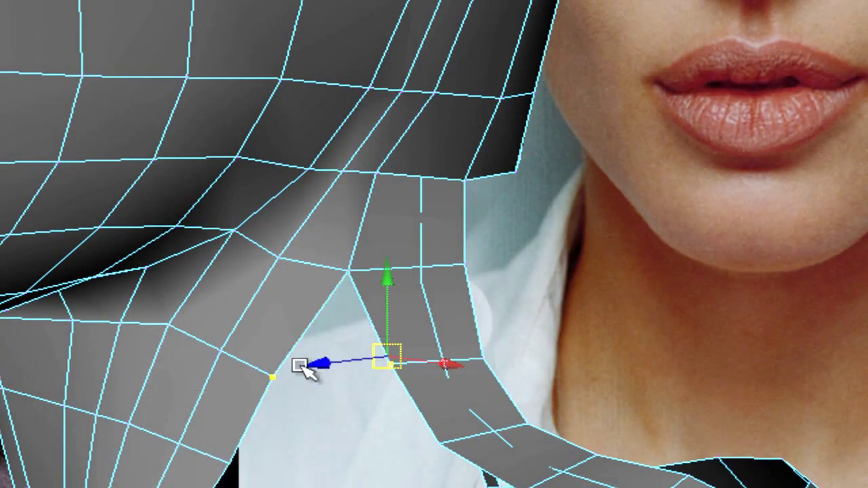
{"action": "left_click", "coordinate": [299, 339]}
{"action": "mouse_move", "coordinate": [305, 345]}
{"action": "left_mouse_down", "text": "alt"}
{"action": "mouse_move", "coordinate": [242, 271]}
{"action": "mouse_move", "coordinate": [148, 27]}
{"action": "mouse_move", "coordinate": [333, 194]}
{"action": "mouse_move", "coordinate": [229, 199]}
{"action": "mouse_move", "coordinate": [278, 197]}
{"action": "left_mouse_up", "text": "alt"}
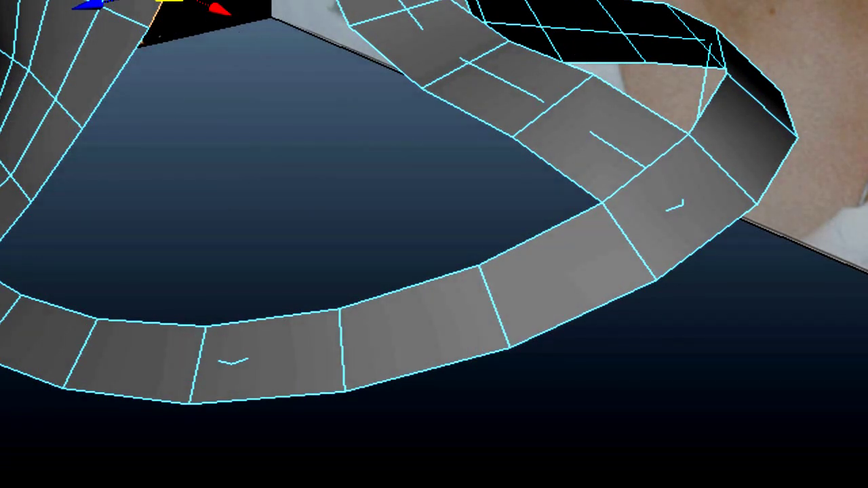
Step: Collapse an edge ring on the collar strap to remove one segment
{"action": "left_click_drag", "start_coordinate": [177, 225], "coordinate": [223, 210], "text": "alt"}
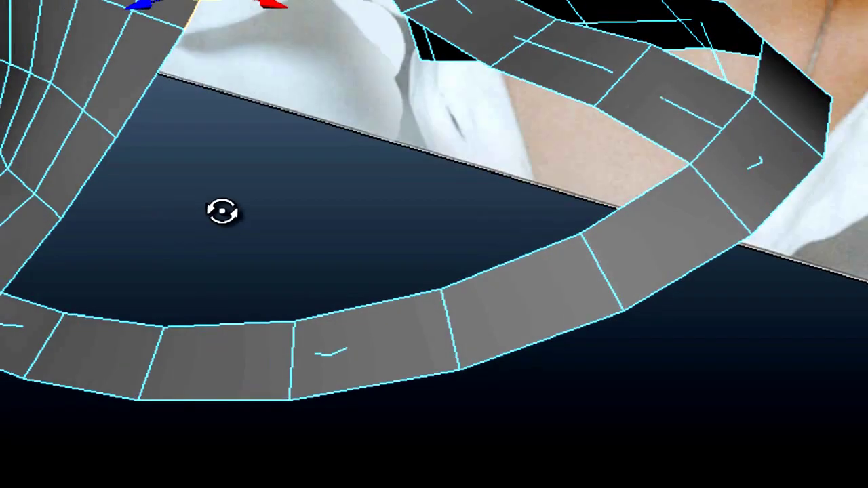
{"action": "left_click", "coordinate": [142, 98]}
{"action": "left_click", "coordinate": [87, 178]}
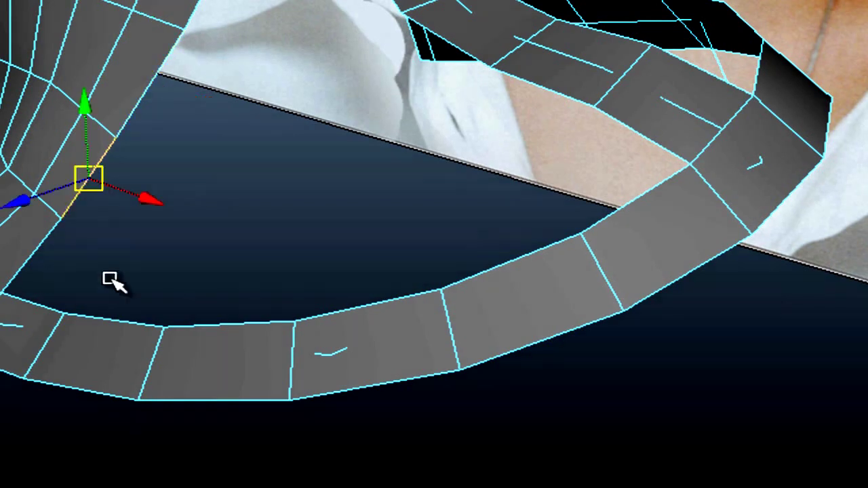
{"action": "left_click", "coordinate": [135, 325]}
{"action": "right_click_drag", "start_coordinate": [186, 283], "coordinate": [156, 258], "text": "ctrl"}
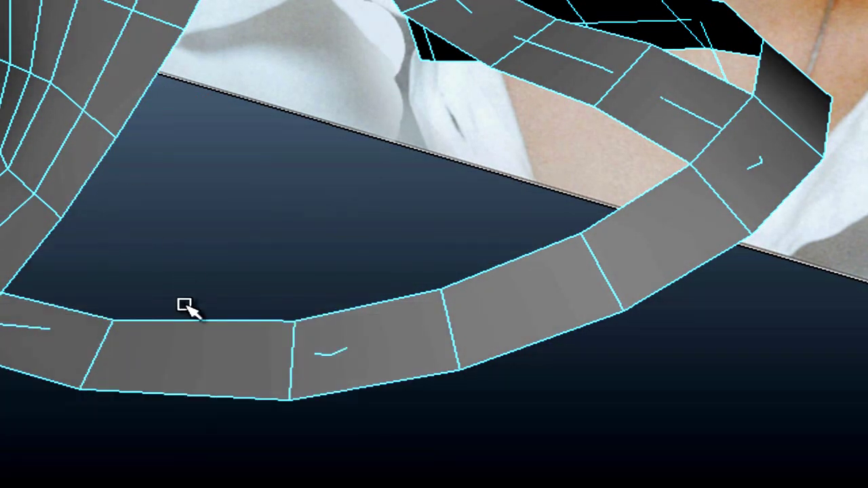
Step: Select the neck's lower diagonal edges together with the matching strap border edges
{"action": "left_click", "coordinate": [181, 318]}
{"action": "left_click", "coordinate": [91, 190], "text": "shift"}
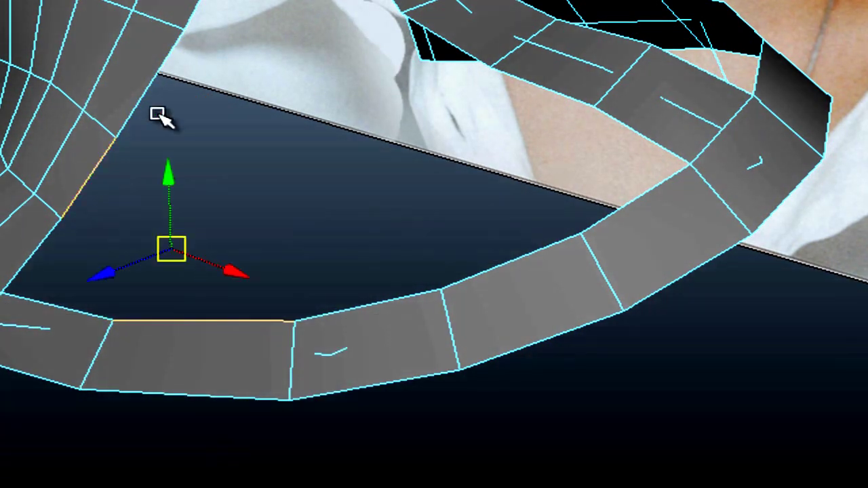
{"action": "left_click", "coordinate": [145, 82], "text": "shift"}
{"action": "left_click", "coordinate": [348, 305], "text": "shift"}
{"action": "left_click", "coordinate": [203, 5], "text": "shift"}
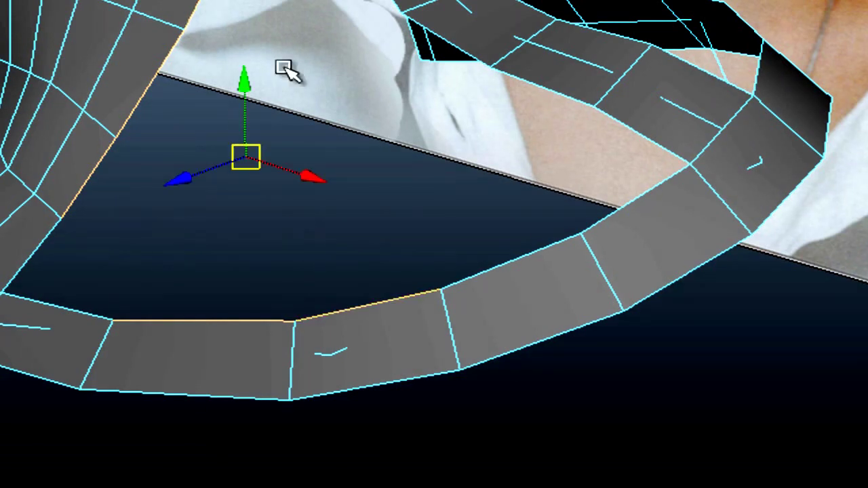
{"action": "left_click_drag", "start_coordinate": [511, 255], "coordinate": [298, 140], "text": "alt"}
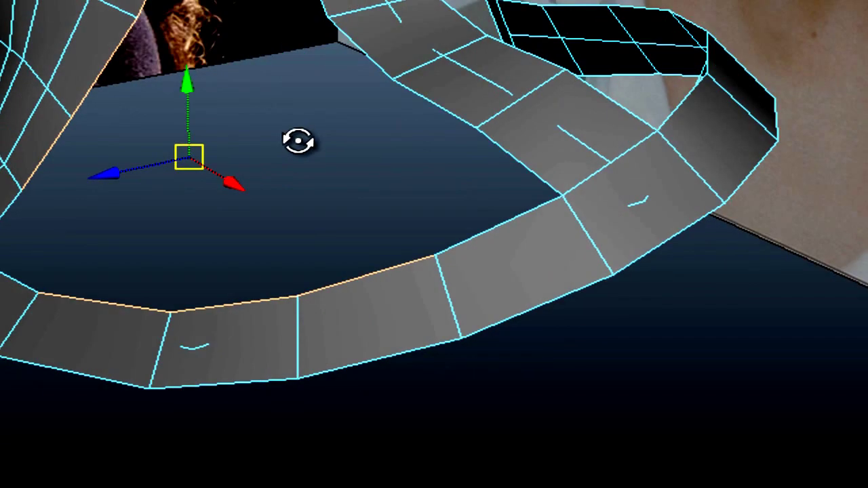
{"action": "left_click_drag", "start_coordinate": [362, 208], "coordinate": [310, 68], "text": "alt"}
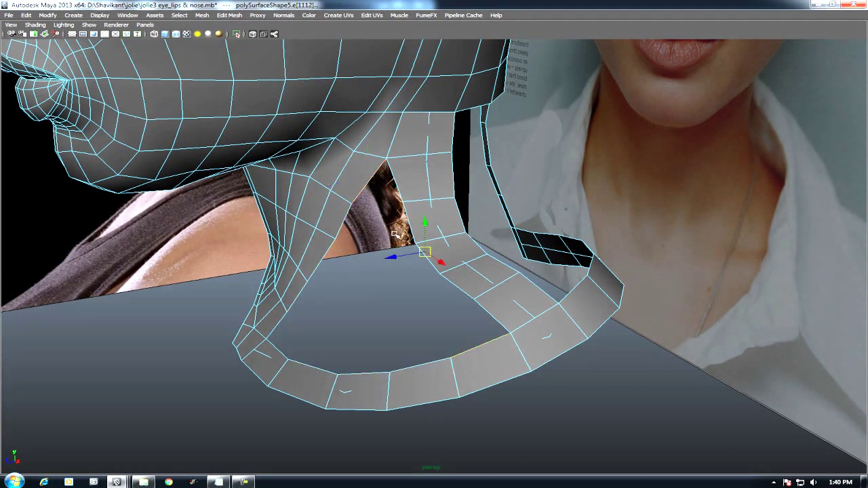
{"action": "left_click_drag", "start_coordinate": [410, 216], "coordinate": [383, 197], "text": "alt"}
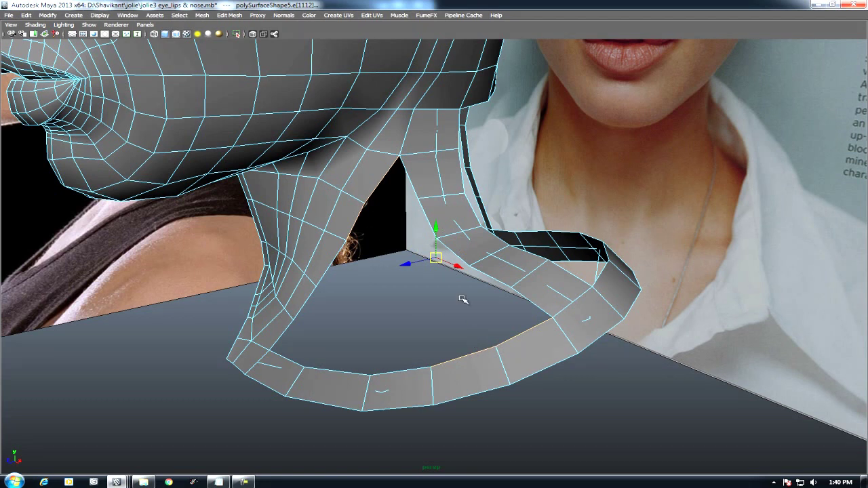
Step: Bridge the neck's lower border edges to the collar strap, then close Bridge Options
{"action": "right_click", "coordinate": [445, 179], "text": "shift"}
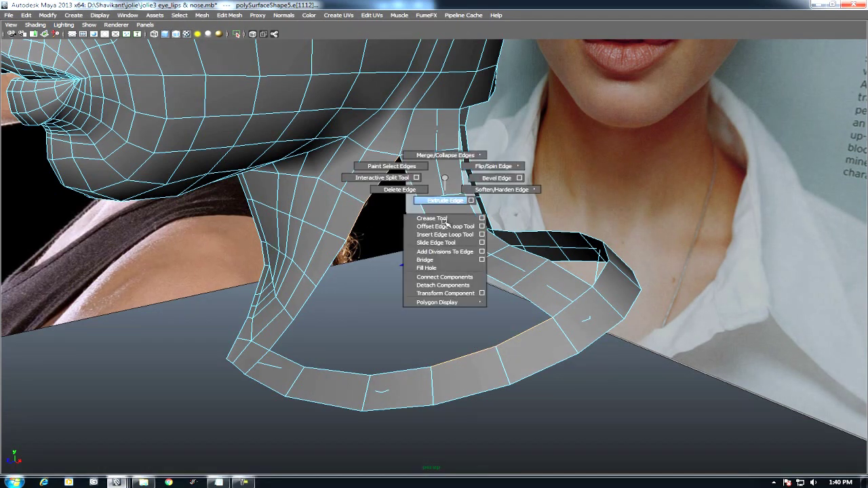
{"action": "left_click", "coordinate": [481, 259]}
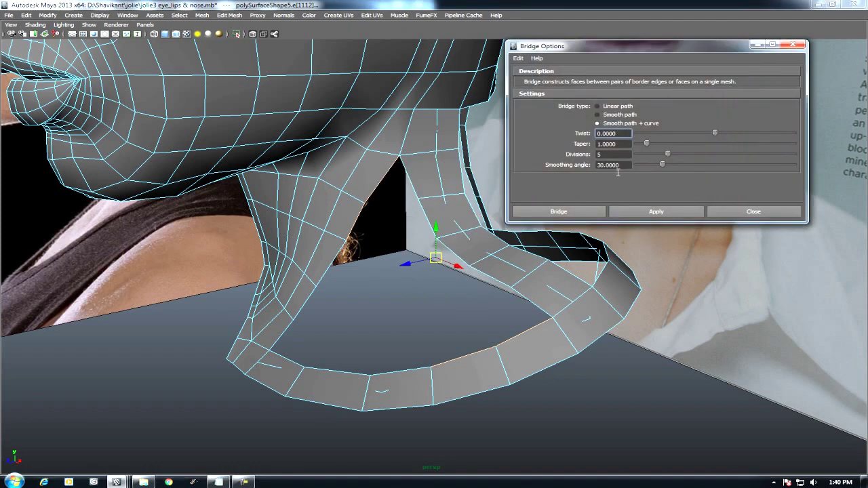
{"action": "left_click", "coordinate": [667, 211]}
{"action": "left_click_drag", "start_coordinate": [516, 282], "coordinate": [554, 237], "text": "alt"}
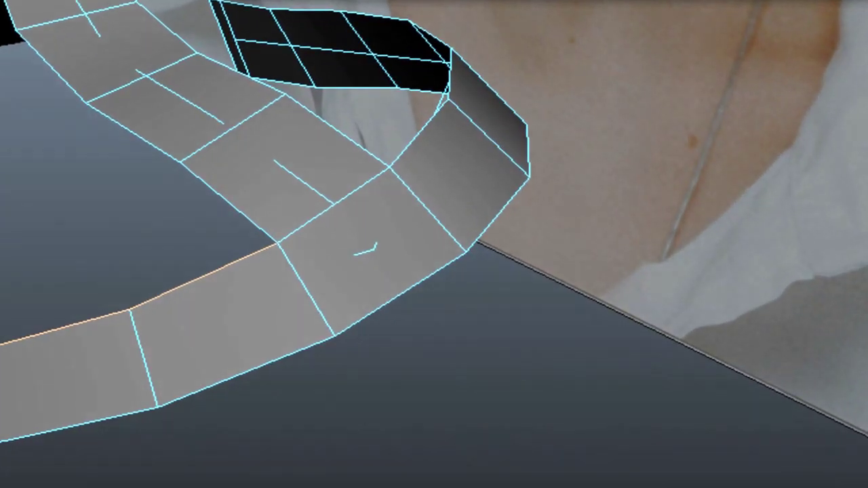
{"action": "mouse_move", "coordinate": [219, 116]}
{"action": "left_mouse_down", "text": "alt"}
{"action": "mouse_move", "coordinate": [323, 99]}
{"action": "mouse_move", "coordinate": [127, 135]}
{"action": "mouse_move", "coordinate": [135, 108]}
{"action": "mouse_move", "coordinate": [455, 270]}
{"action": "left_mouse_up", "text": "alt"}
{"action": "left_click", "coordinate": [753, 211]}
Step: Switch to vertex mode and pick a vertex on the new bridge seam
{"action": "mouse_move", "coordinate": [556, 229]}
{"action": "left_mouse_down", "text": "alt"}
{"action": "mouse_move", "coordinate": [398, 246]}
{"action": "mouse_move", "coordinate": [408, 245]}
{"action": "mouse_move", "coordinate": [414, 207]}
{"action": "left_mouse_up", "text": "alt"}
{"action": "right_click_drag", "start_coordinate": [414, 207], "coordinate": [383, 211]}
{"action": "left_click", "coordinate": [400, 215]}
Step: In wireframe view, select the overlapping seam vertices and merge them into one
{"action": "right_click_drag", "start_coordinate": [427, 228], "coordinate": [432, 184], "text": "shift"}
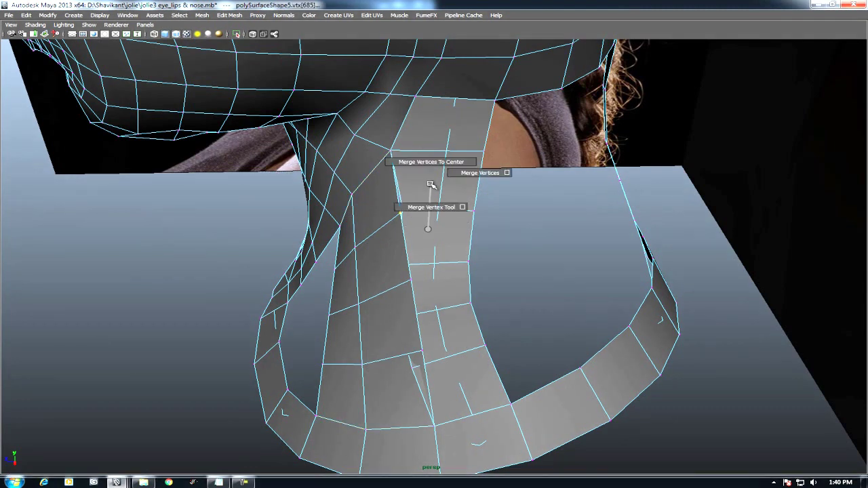
{"action": "key", "text": "4"}
{"action": "left_click_drag", "start_coordinate": [392, 287], "coordinate": [393, 288]}
{"action": "right_click_drag", "start_coordinate": [442, 306], "coordinate": [434, 346], "text": "shift"}
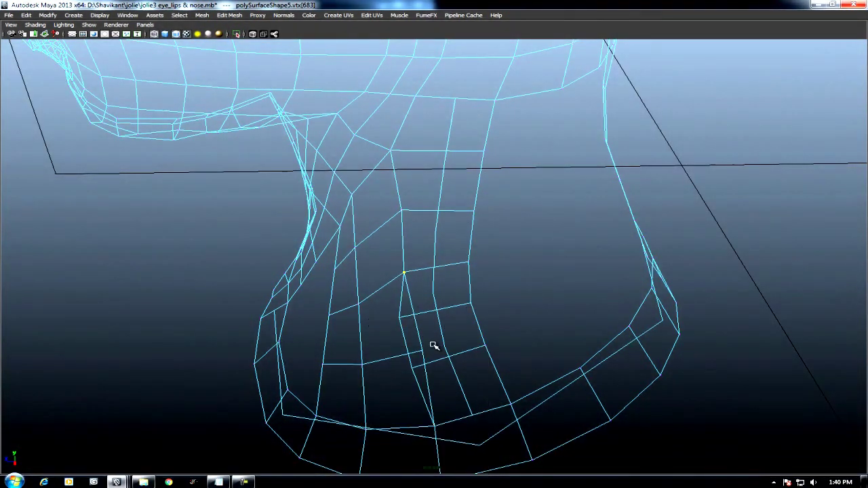
{"action": "right_click_drag", "start_coordinate": [450, 306], "coordinate": [398, 304]}
{"action": "left_click_drag", "start_coordinate": [403, 375], "coordinate": [404, 373]}
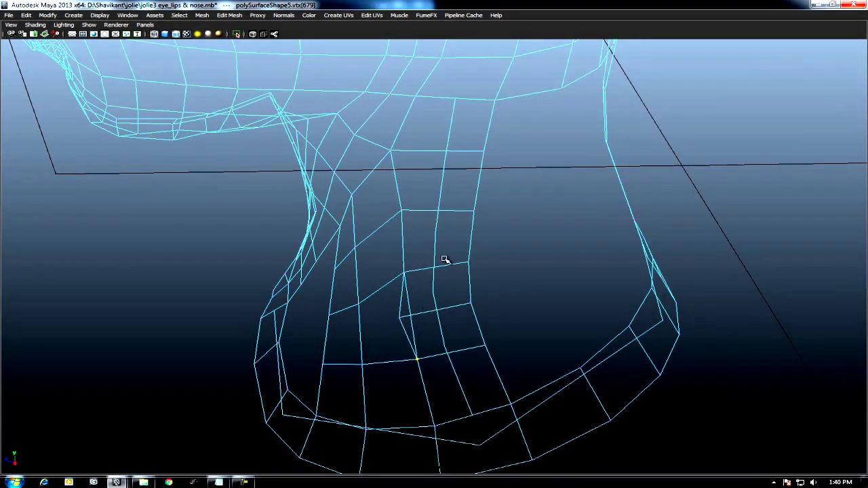
{"action": "right_click_drag", "start_coordinate": [445, 254], "coordinate": [436, 253], "text": "shift"}
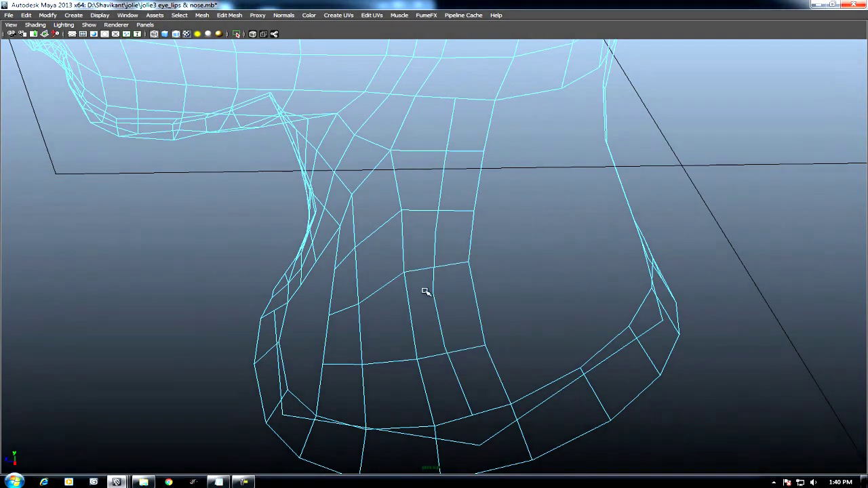
Step: Back in shaded front view, select strap vertices while leaving out the two on the right loop
{"action": "key", "text": "5"}
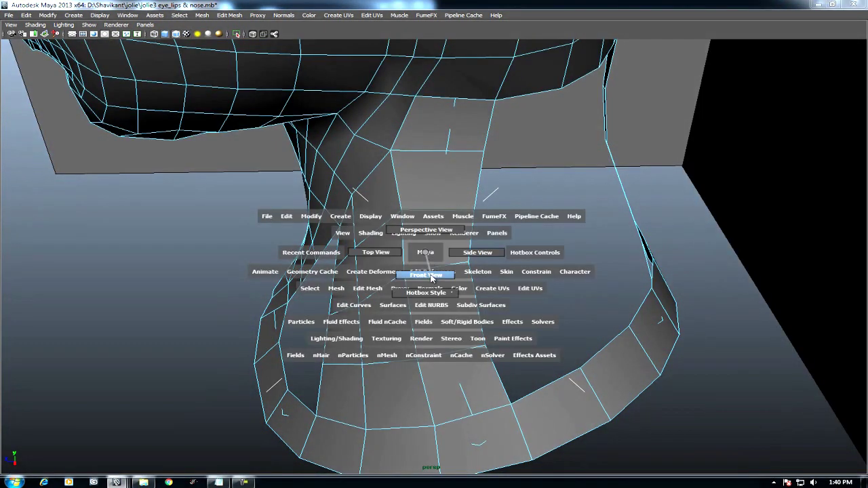
{"action": "left_click_drag", "start_coordinate": [435, 253], "coordinate": [412, 273]}
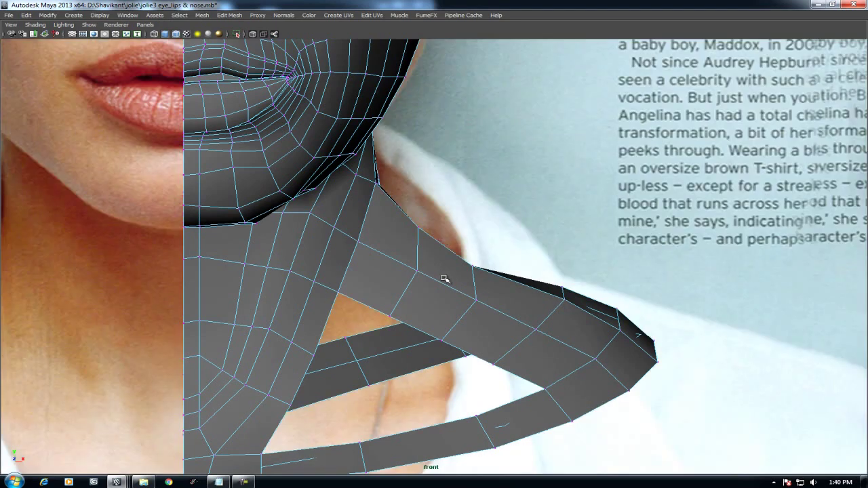
{"action": "left_click_drag", "start_coordinate": [426, 209], "coordinate": [383, 329]}
{"action": "right_click_drag", "start_coordinate": [413, 283], "coordinate": [487, 249]}
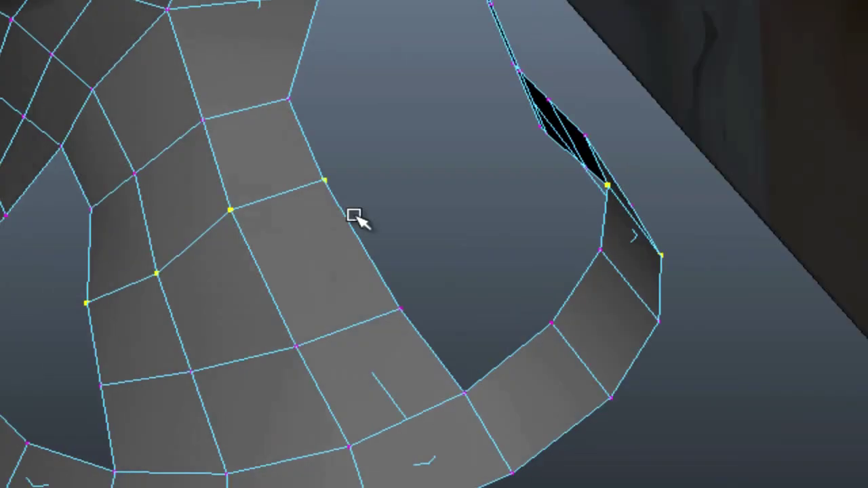
{"action": "left_click_drag", "start_coordinate": [707, 88], "coordinate": [572, 349], "text": "ctrl"}
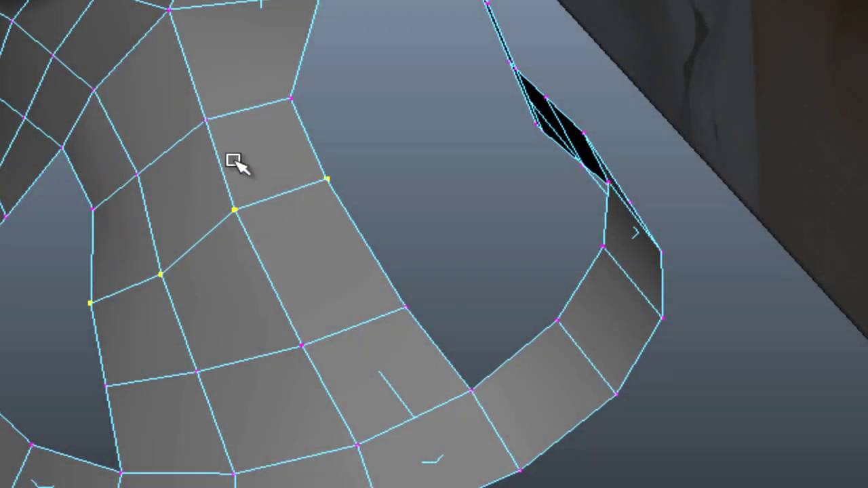
Step: Apply Average Vertices to the selected neck vertices, then select a band of vertices across the neck
{"action": "right_click", "coordinate": [232, 161], "text": "shift"}
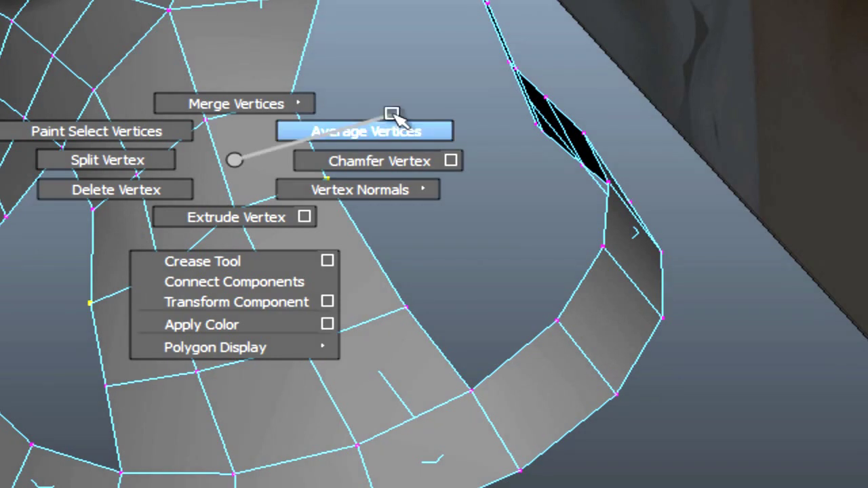
{"action": "right_click_drag", "start_coordinate": [233, 160], "coordinate": [391, 116]}
{"action": "left_click_drag", "start_coordinate": [412, 132], "coordinate": [303, 300], "text": "alt"}
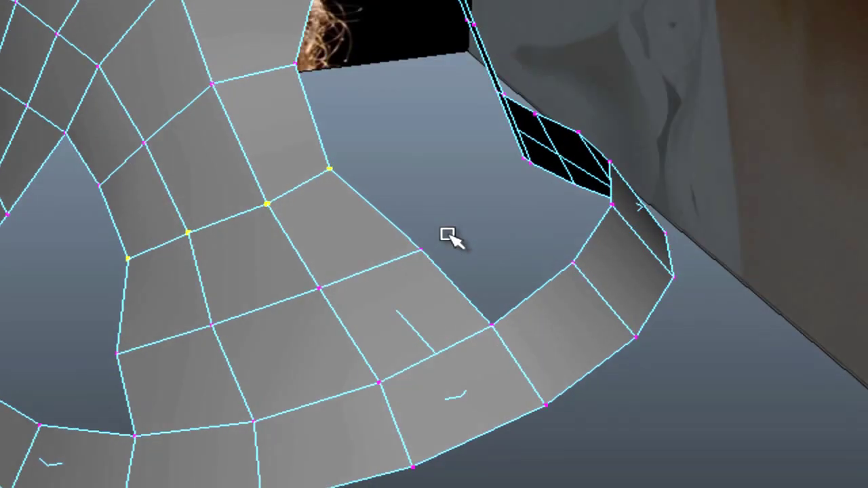
{"action": "left_click_drag", "start_coordinate": [446, 236], "coordinate": [175, 352]}
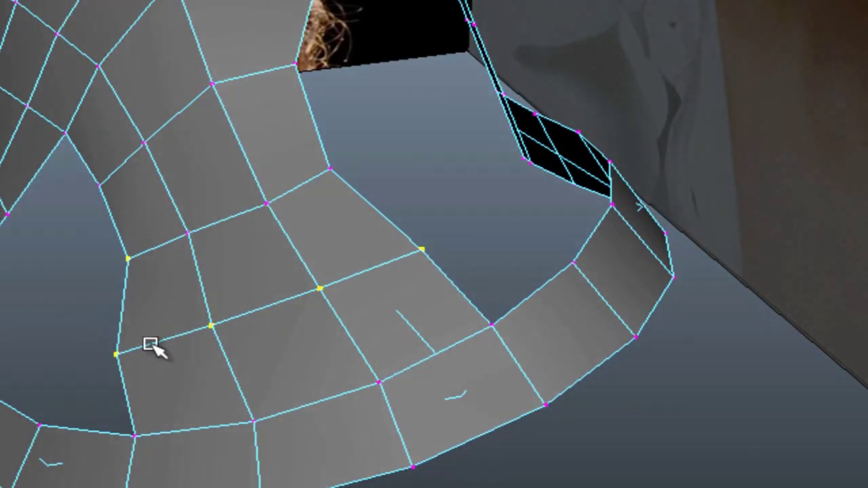
{"action": "scroll", "coordinate": [135, 271], "scroll_direction": "down", "scroll_amount": 10}
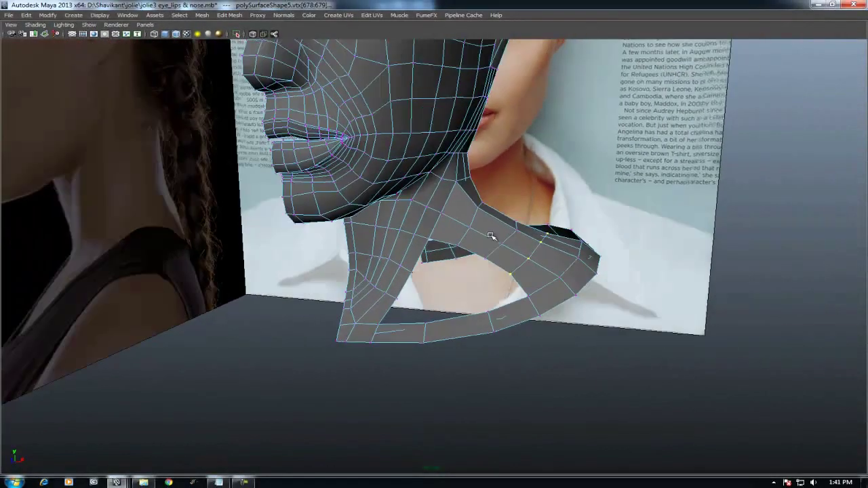
{"action": "left_click_drag", "start_coordinate": [491, 235], "coordinate": [450, 206], "text": "alt"}
{"action": "right_click_drag", "start_coordinate": [449, 207], "coordinate": [455, 265]}
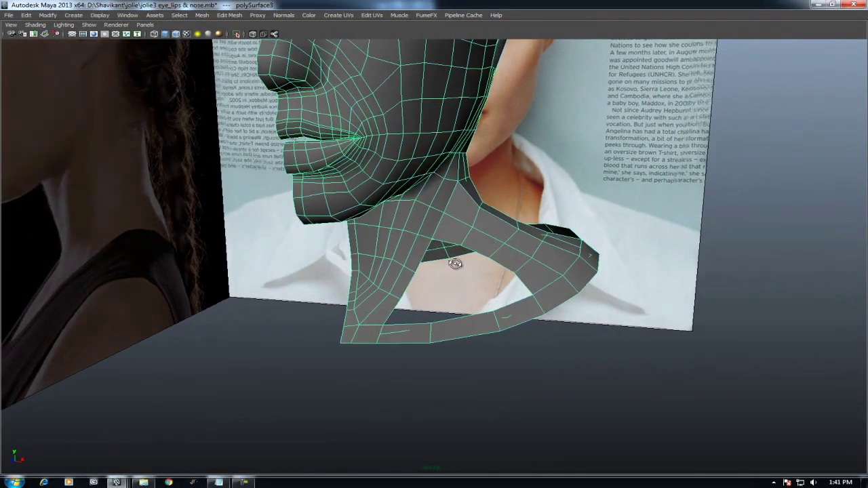
{"action": "left_click_drag", "start_coordinate": [455, 265], "coordinate": [479, 252], "text": "alt"}
Step: In the front view, move the shoulder vertex up-left over the photo, undoing a misplaced move
{"action": "key", "text": "space"}
{"action": "left_click", "coordinate": [498, 269]}
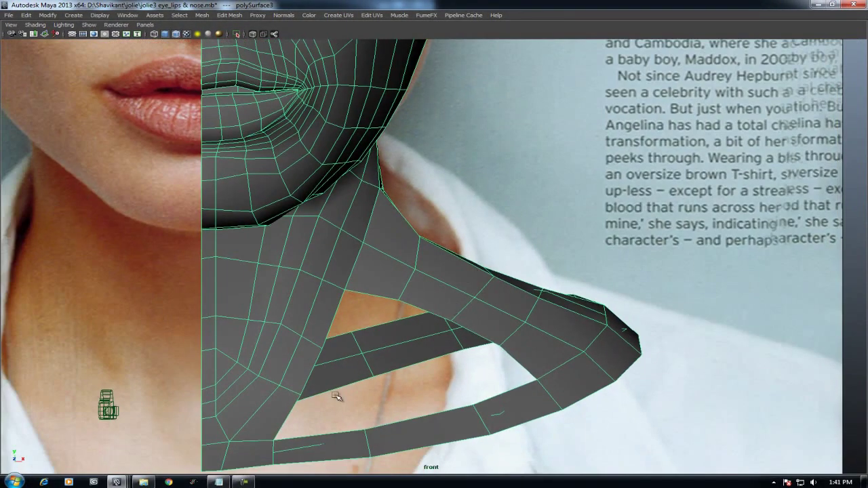
{"action": "key", "text": "ctrl+space"}
{"action": "left_click_drag", "start_coordinate": [107, 429], "coordinate": [221, 426]}
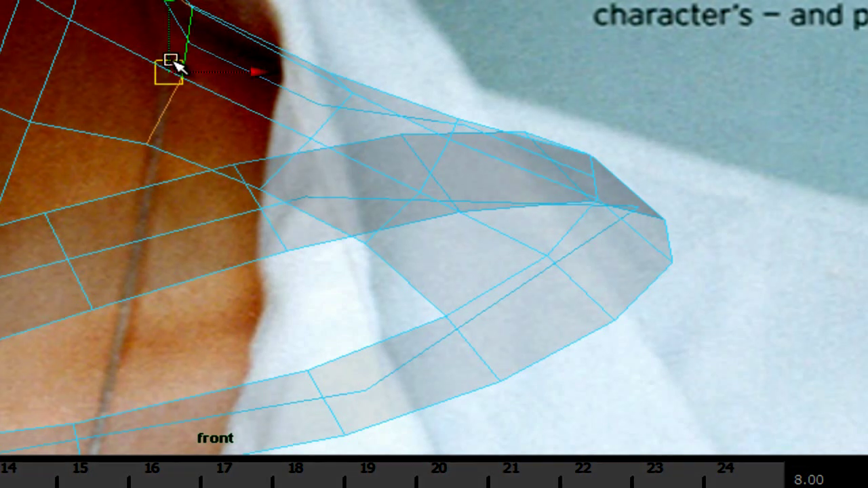
{"action": "left_click_drag", "start_coordinate": [169, 68], "coordinate": [151, 75]}
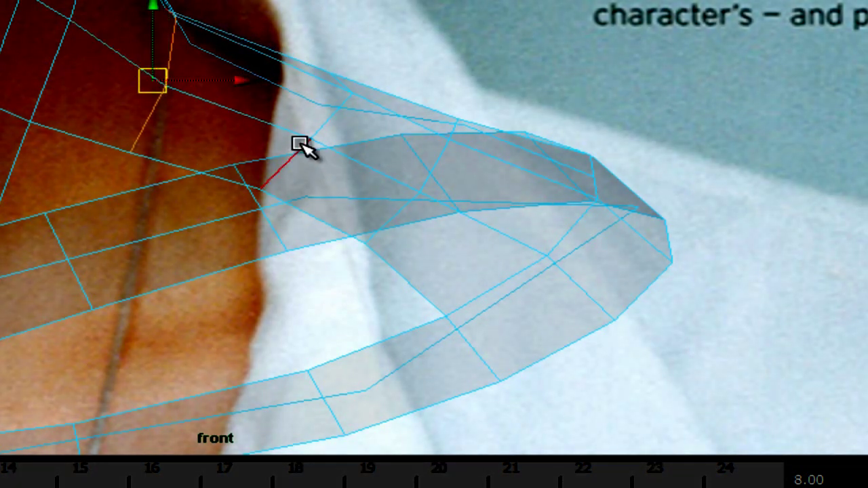
{"action": "left_click_drag", "start_coordinate": [308, 141], "coordinate": [290, 156]}
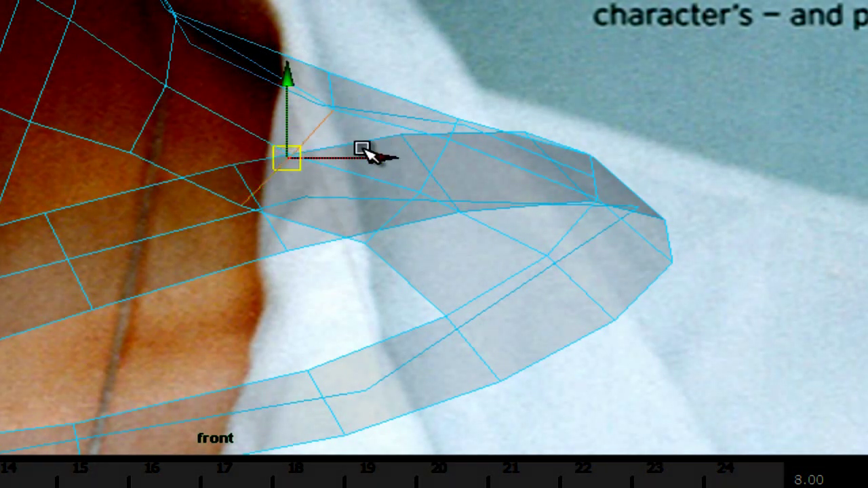
{"action": "key", "text": "ctrl+z"}
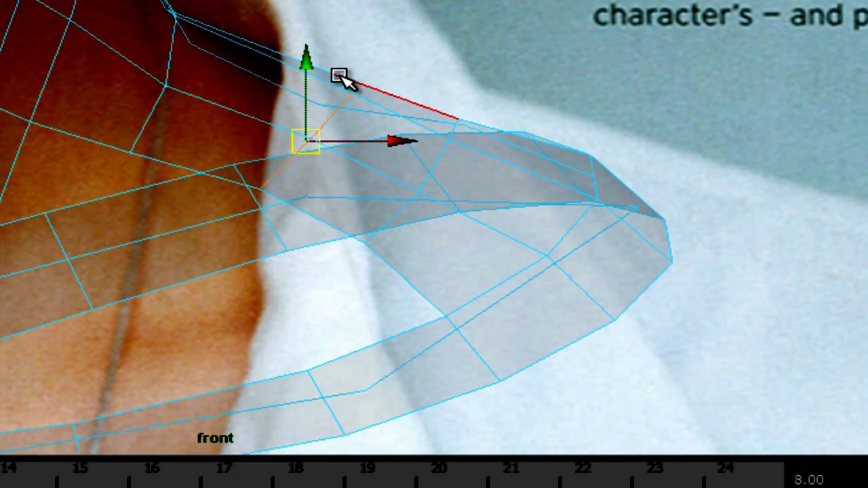
{"action": "key", "text": "ctrl+z"}
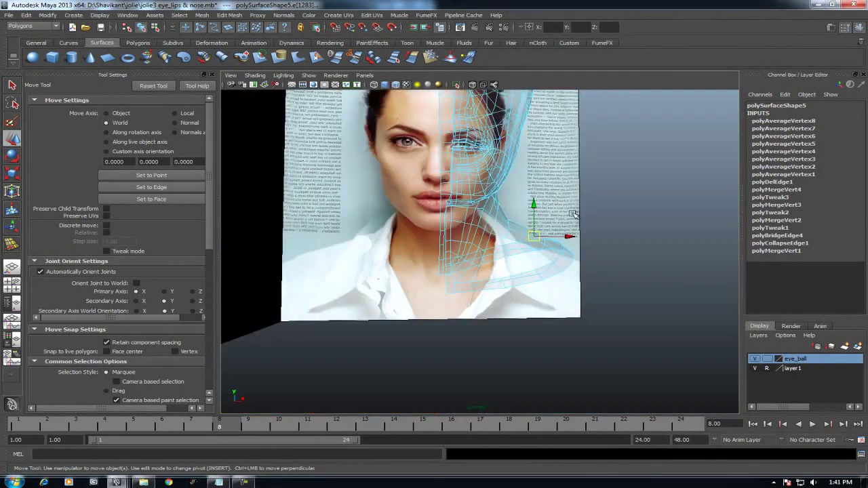
Step: Nudge the collar vertex down-left in the front view to fit the photo, then inspect the neck
{"action": "mouse_move", "coordinate": [421, 251]}
{"action": "left_mouse_down", "text": "alt"}
{"action": "mouse_move", "coordinate": [451, 250]}
{"action": "mouse_move", "coordinate": [397, 306]}
{"action": "left_mouse_up", "text": "alt"}
{"action": "mouse_move", "coordinate": [398, 306]}
{"action": "right_mouse_down", "text": "alt"}
{"action": "mouse_move", "coordinate": [456, 317]}
{"action": "mouse_move", "coordinate": [515, 315]}
{"action": "right_mouse_up", "text": "alt"}
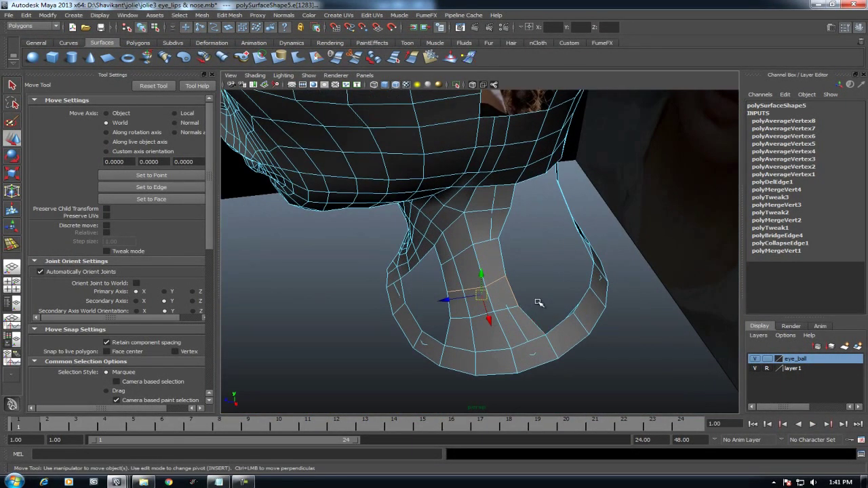
{"action": "key", "text": "space"}
{"action": "left_click_drag", "start_coordinate": [499, 319], "coordinate": [528, 305]}
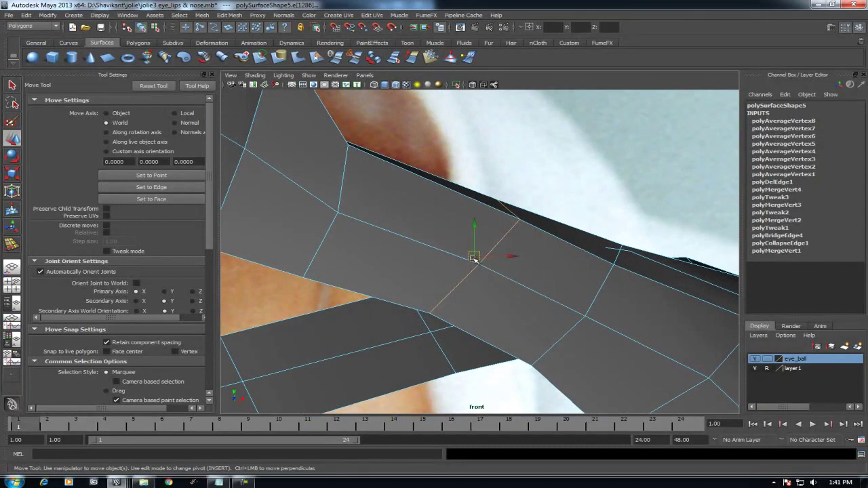
{"action": "left_click_drag", "start_coordinate": [473, 258], "coordinate": [460, 279]}
{"action": "right_click_drag", "start_coordinate": [457, 280], "coordinate": [362, 226], "text": "alt"}
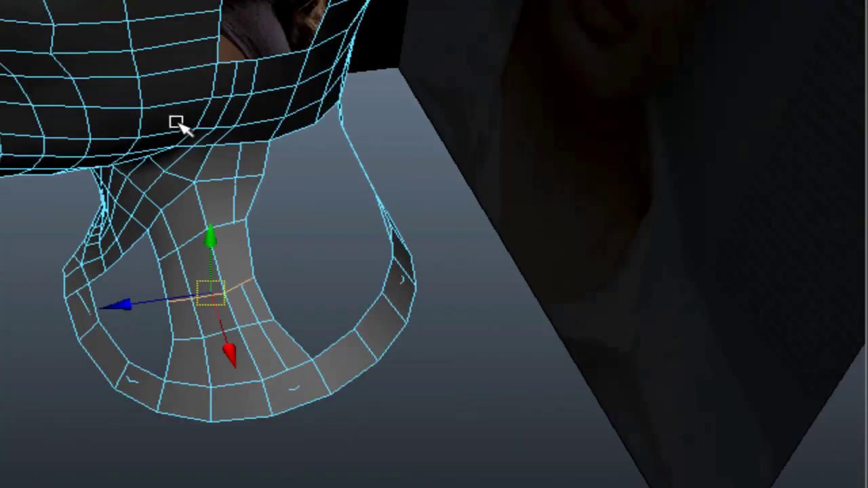
{"action": "left_click_drag", "start_coordinate": [178, 122], "coordinate": [326, 251], "text": "alt"}
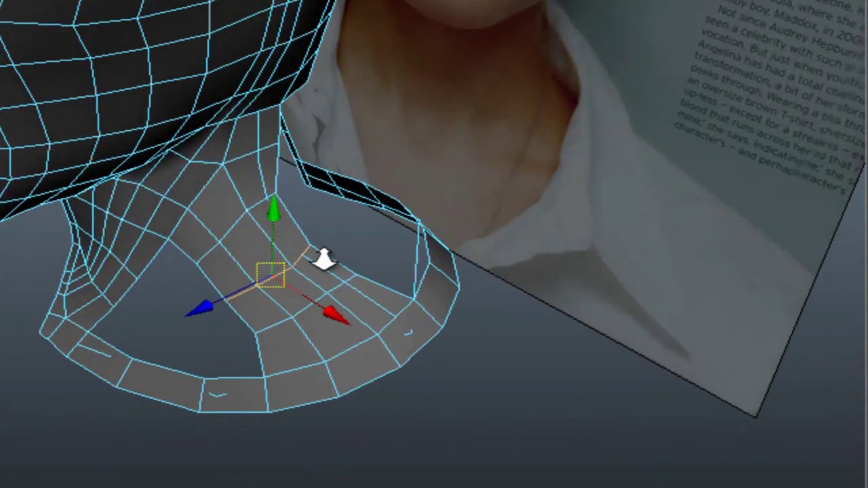
{"action": "mouse_move", "coordinate": [407, 325]}
{"action": "right_mouse_down", "text": "alt"}
{"action": "mouse_move", "coordinate": [314, 339]}
{"action": "mouse_move", "coordinate": [266, 238]}
{"action": "right_mouse_up", "text": "alt"}
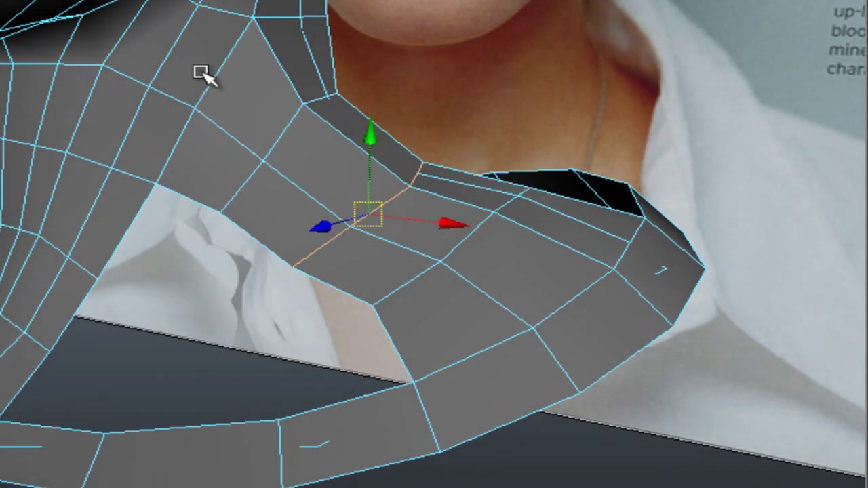
Step: Fill the hole between the neck and the collar strip with a new face
{"action": "left_click", "coordinate": [193, 193]}
{"action": "right_click_drag", "start_coordinate": [301, 115], "coordinate": [288, 334], "text": "shift"}
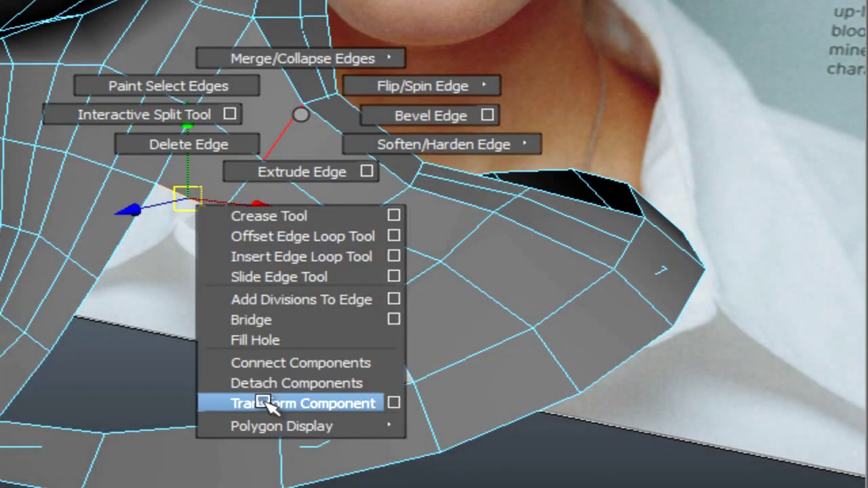
{"action": "left_click_drag", "start_coordinate": [300, 333], "coordinate": [374, 223], "text": "alt"}
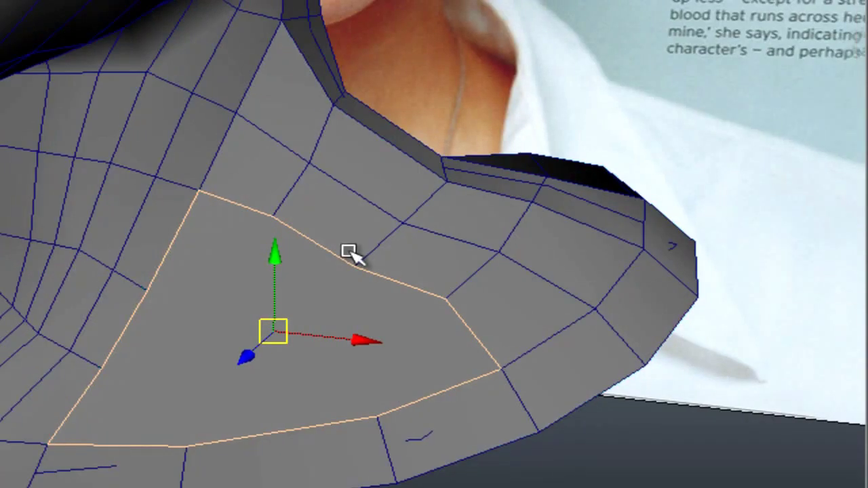
Step: Cut the new filled face with two splits using the Split Polygon Tool
{"action": "right_click_drag", "start_coordinate": [384, 175], "coordinate": [333, 170], "text": "shift"}
{"action": "left_click", "coordinate": [398, 177]}
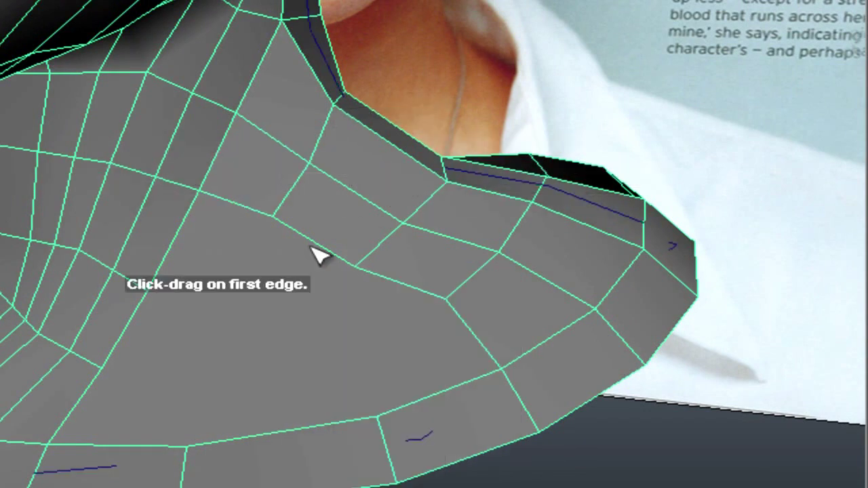
{"action": "scroll", "coordinate": [318, 249], "scroll_direction": "up", "scroll_amount": 3}
{"action": "left_click_drag", "start_coordinate": [313, 239], "coordinate": [330, 361], "text": "alt"}
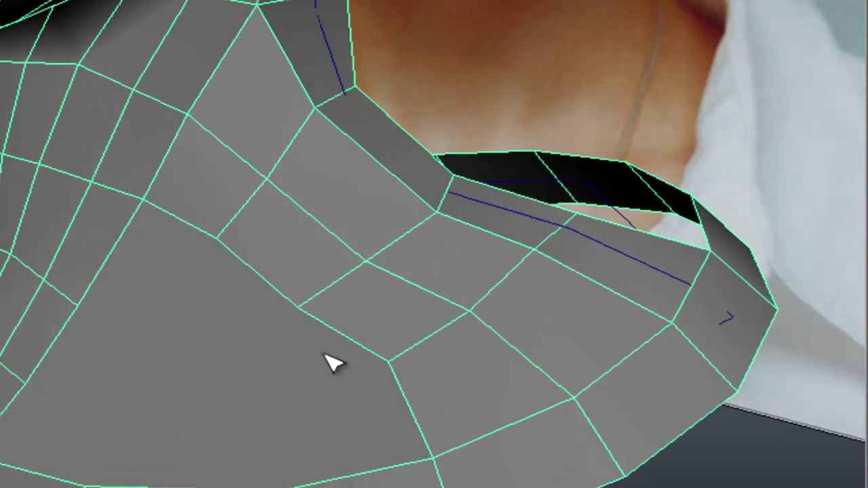
{"action": "left_click", "coordinate": [380, 361]}
{"action": "key", "text": "Return"}
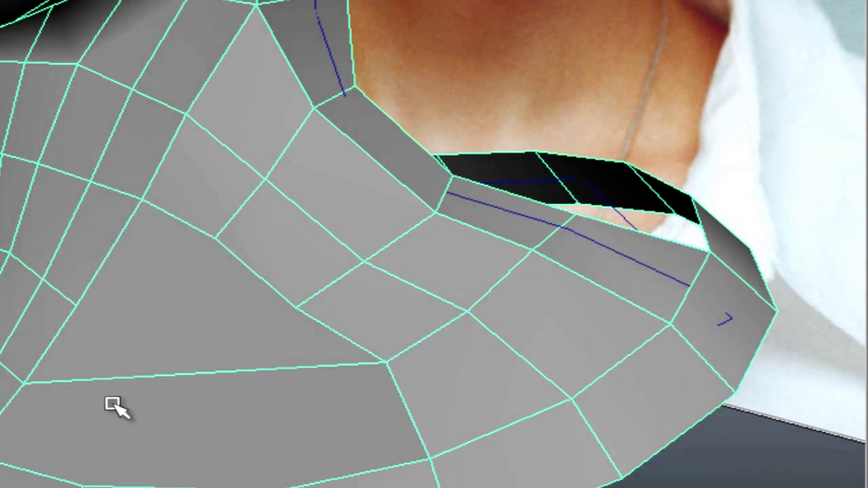
{"action": "key", "text": "g"}
{"action": "left_click", "coordinate": [74, 308]}
{"action": "left_click", "coordinate": [295, 307]}
{"action": "key", "text": "Return"}
Step: Return to object mode, start the Sculpt Geometry Tool, and shrink its brush radius
{"action": "left_click_drag", "start_coordinate": [309, 349], "coordinate": [284, 248], "text": "alt"}
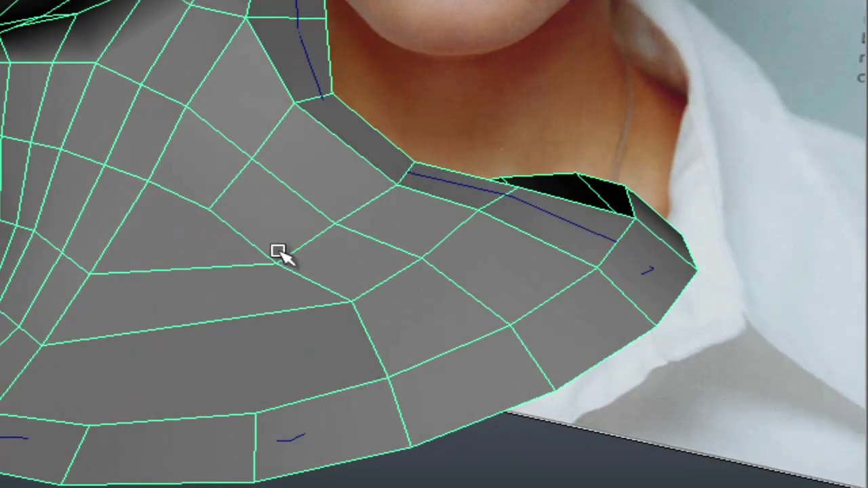
{"action": "right_click_drag", "start_coordinate": [210, 175], "coordinate": [325, 102]}
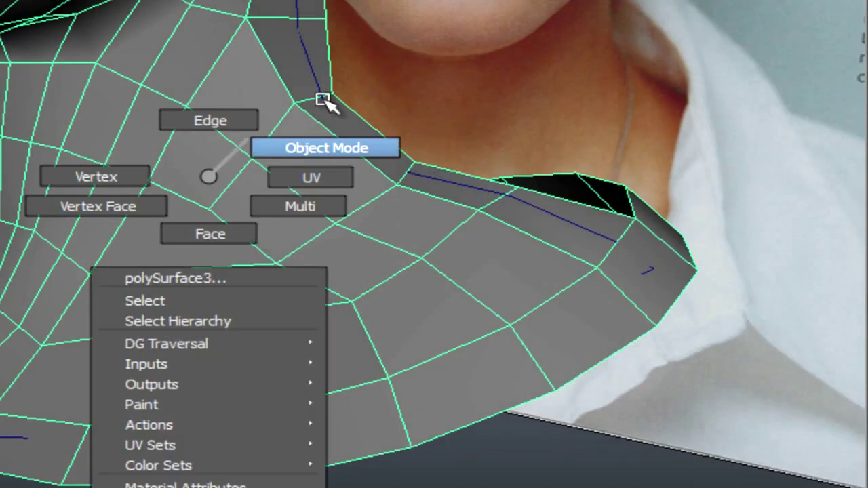
{"action": "right_click_drag", "start_coordinate": [225, 143], "coordinate": [169, 110], "text": "shift"}
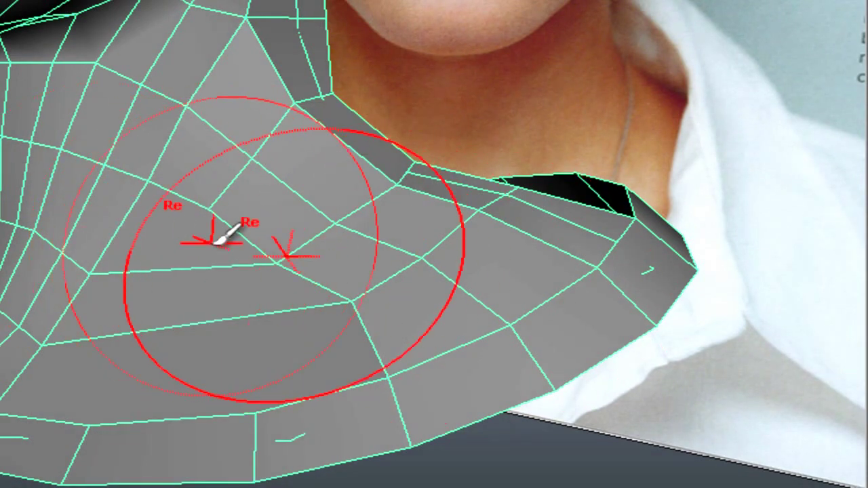
{"action": "mouse_move", "coordinate": [225, 234]}
{"action": "left_mouse_down"}
{"action": "mouse_move", "coordinate": [180, 247]}
{"action": "mouse_move", "coordinate": [122, 387]}
{"action": "left_mouse_up"}
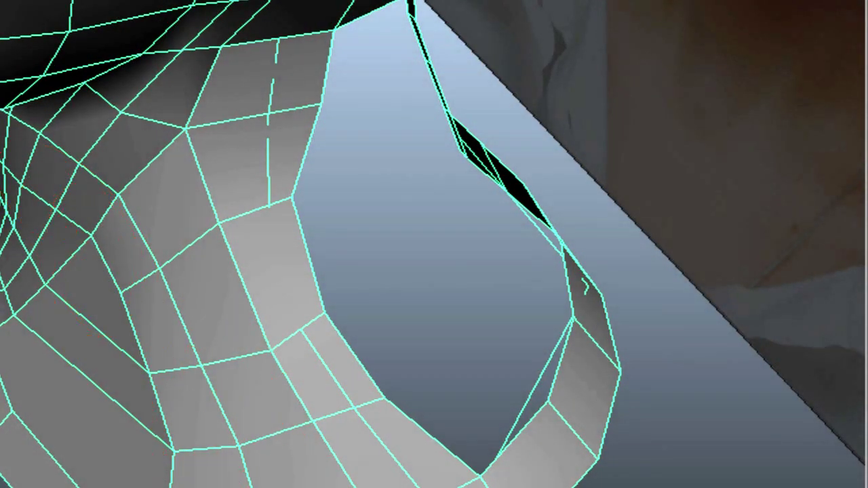
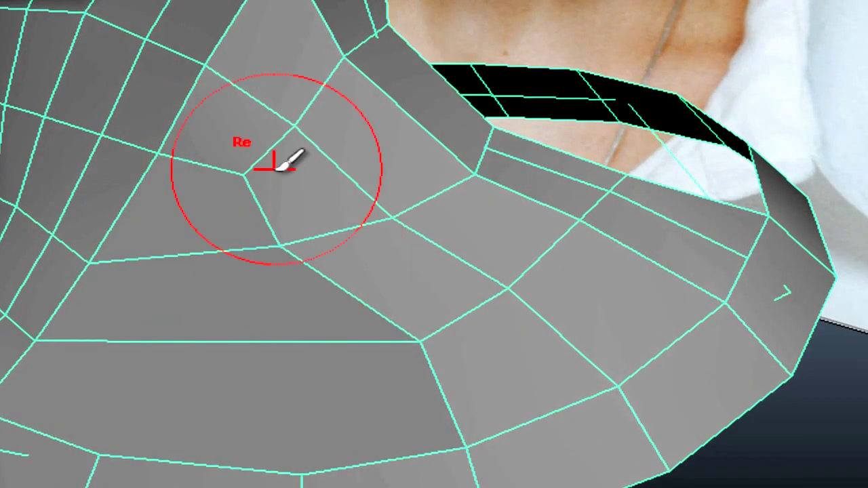
Step: Select the lower shoulder edge and the edge ring across the shoulder face for splitting
{"action": "mouse_move", "coordinate": [263, 169]}
{"action": "left_mouse_down", "text": "alt"}
{"action": "mouse_move", "coordinate": [269, 191]}
{"action": "mouse_move", "coordinate": [402, 322]}
{"action": "left_mouse_up", "text": "alt"}
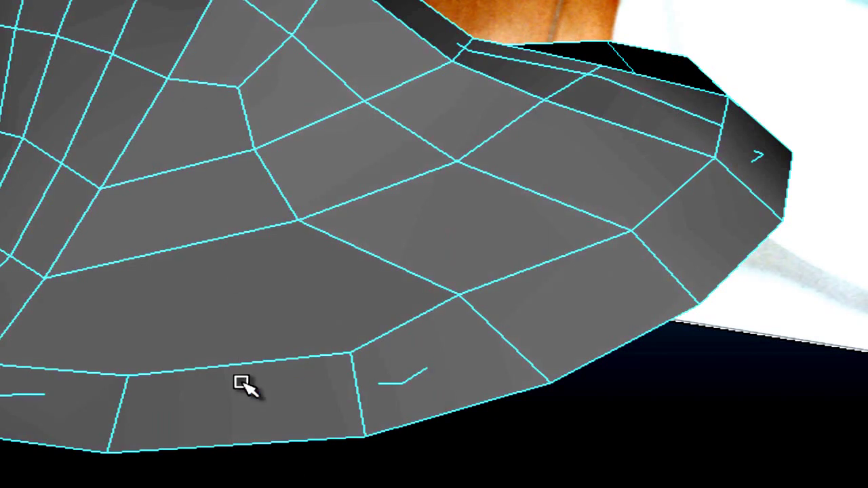
{"action": "left_click", "coordinate": [222, 369]}
{"action": "right_click_drag", "start_coordinate": [341, 233], "coordinate": [55, 94], "text": "ctrl"}
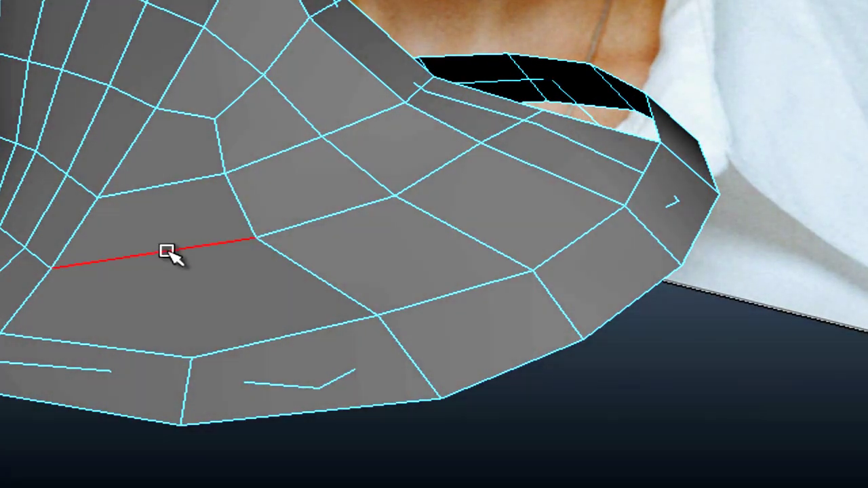
{"action": "left_click", "coordinate": [167, 252]}
{"action": "right_click_drag", "start_coordinate": [301, 120], "coordinate": [165, 184], "text": "ctrl"}
{"action": "mouse_move", "coordinate": [354, 271]}
{"action": "left_mouse_down", "text": "alt"}
{"action": "mouse_move", "coordinate": [74, 176]}
{"action": "mouse_move", "coordinate": [87, 174]}
{"action": "left_mouse_up", "text": "alt"}
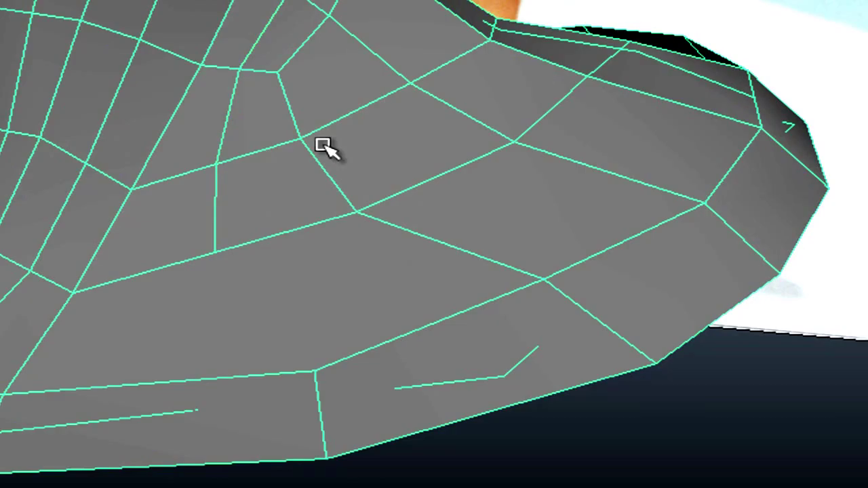
{"action": "right_click_drag", "start_coordinate": [322, 146], "coordinate": [417, 161], "text": "shift"}
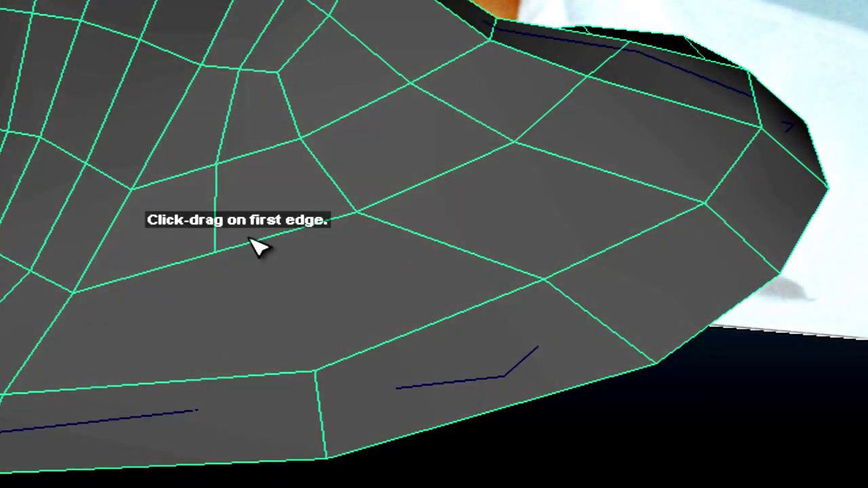
Step: Split the shoulder face with a new edge starting from a vertex
{"action": "left_click_drag", "start_coordinate": [250, 238], "coordinate": [1, 345]}
{"action": "key", "text": "Return"}
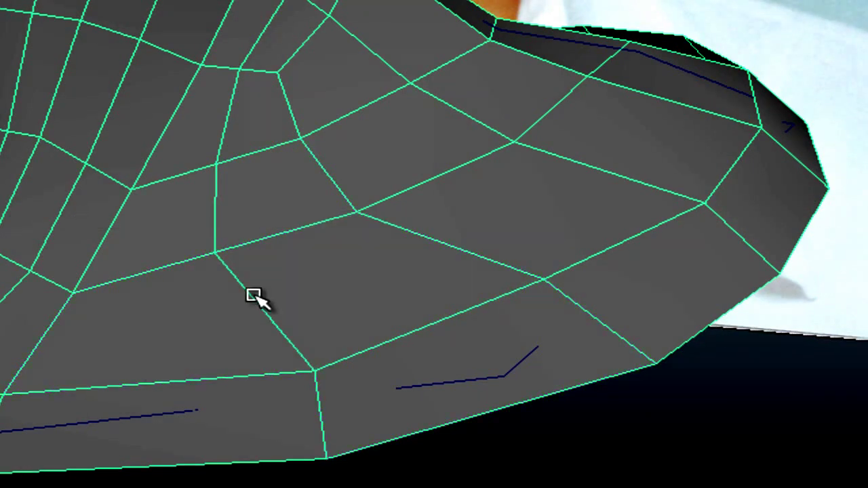
{"action": "scroll", "coordinate": [279, 213], "scroll_direction": "down", "scroll_amount": 2}
{"action": "scroll", "coordinate": [269, 180], "scroll_direction": "down", "scroll_amount": 2}
Step: Relax the neck and shoulder topology with the Sculpt Geometry Tool
{"action": "right_click", "coordinate": [326, 112], "text": "shift"}
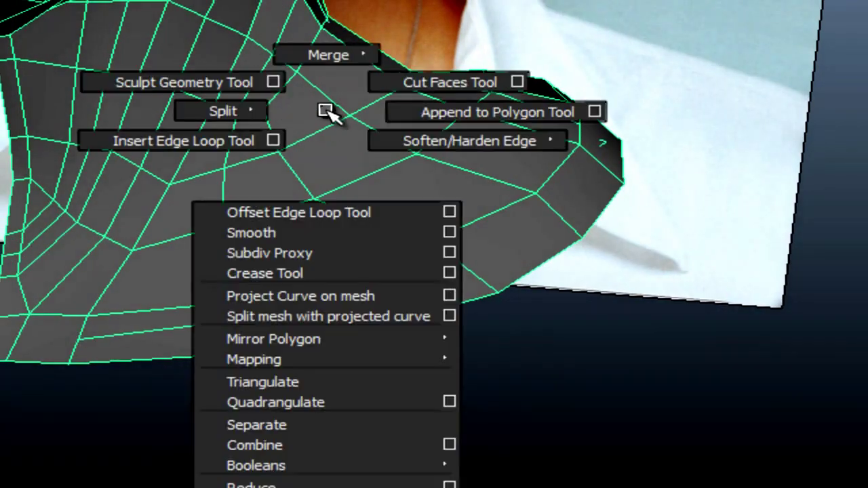
{"action": "left_click", "coordinate": [278, 78]}
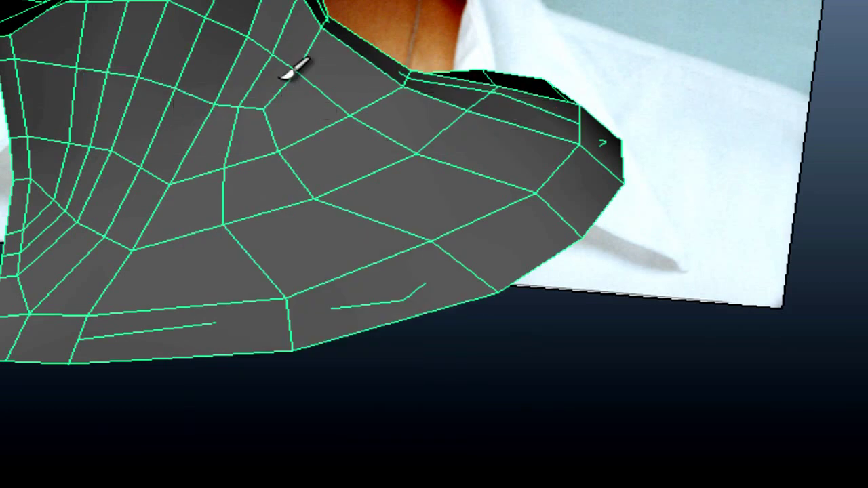
{"action": "left_click_drag", "start_coordinate": [155, 175], "coordinate": [217, 188], "text": "alt"}
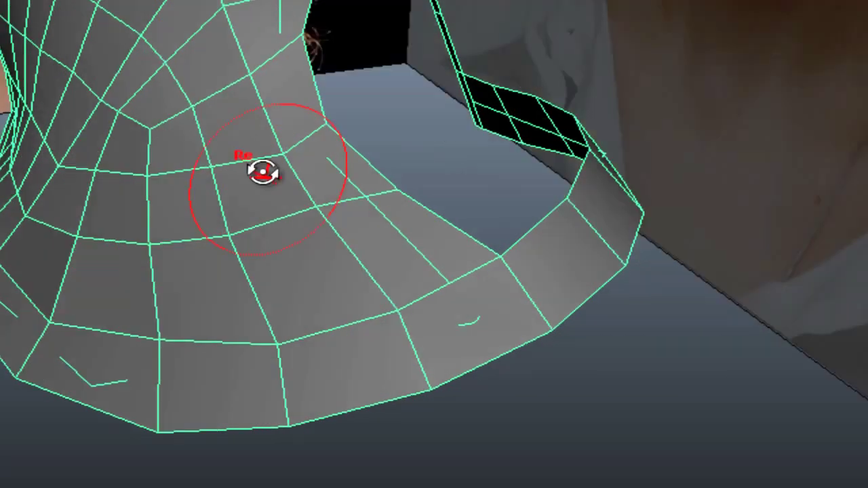
{"action": "mouse_move", "coordinate": [264, 173]}
{"action": "left_mouse_down", "text": "alt"}
{"action": "mouse_move", "coordinate": [120, 175]}
{"action": "mouse_move", "coordinate": [452, 145]}
{"action": "mouse_move", "coordinate": [442, 148]}
{"action": "left_mouse_up", "text": "alt"}
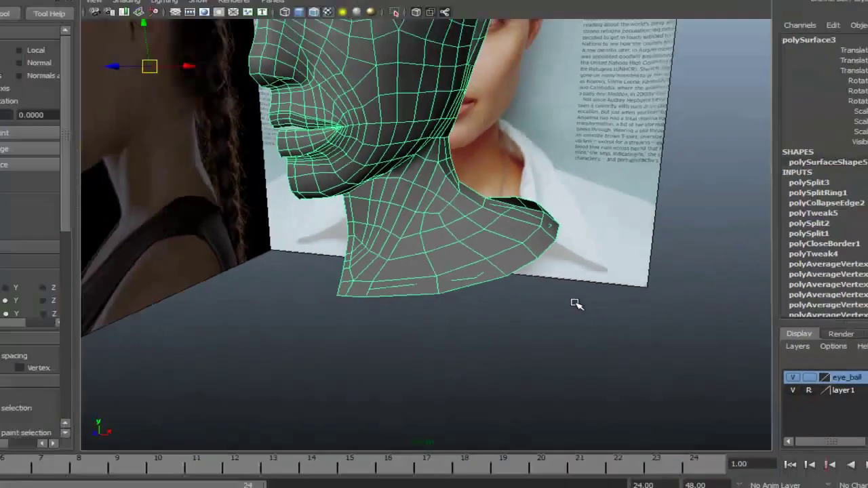
{"action": "mouse_move", "coordinate": [576, 305]}
{"action": "left_mouse_down", "text": "alt"}
{"action": "mouse_move", "coordinate": [562, 295]}
{"action": "mouse_move", "coordinate": [535, 313]}
{"action": "mouse_move", "coordinate": [504, 306]}
{"action": "mouse_move", "coordinate": [294, 161]}
{"action": "left_mouse_up", "text": "alt"}
Step: Delete the mesh's construction history and isolate the neck mesh from the reference images
{"action": "left_click", "coordinate": [26, 15]}
{"action": "mouse_move", "coordinate": [51, 113]}
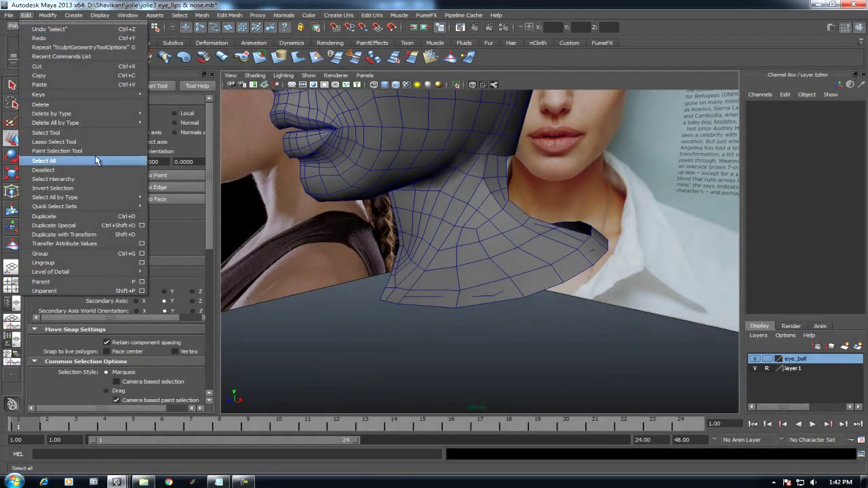
{"action": "left_click", "coordinate": [162, 119]}
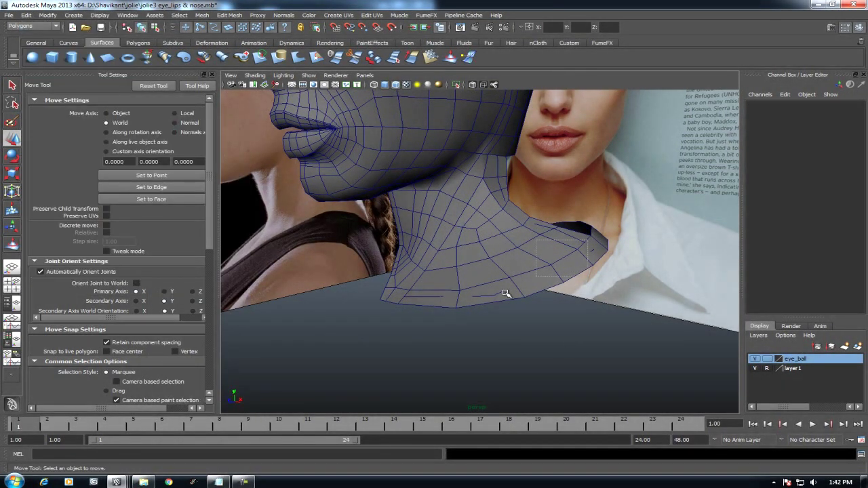
{"action": "mouse_move", "coordinate": [505, 294]}
{"action": "left_mouse_down", "text": "alt"}
{"action": "mouse_move", "coordinate": [440, 196]}
{"action": "mouse_move", "coordinate": [468, 307]}
{"action": "mouse_move", "coordinate": [450, 287]}
{"action": "left_mouse_up", "text": "alt"}
{"action": "key", "text": "alt+h"}
{"action": "key", "text": "ctrl+z"}
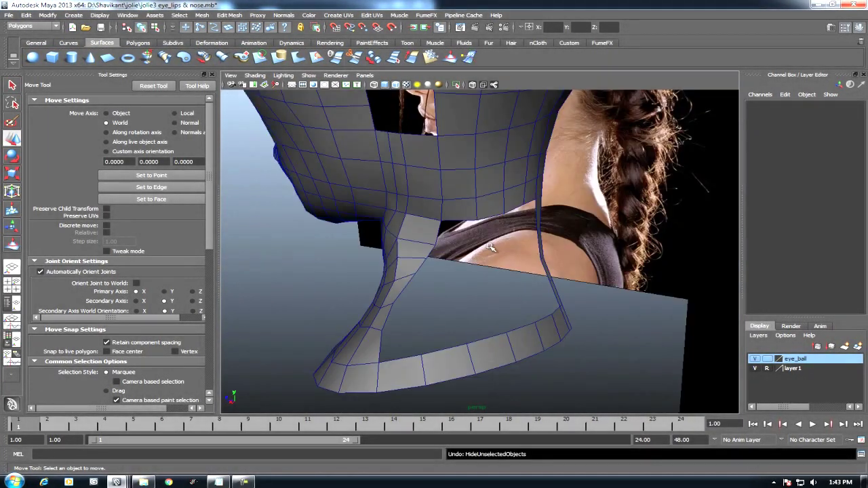
{"action": "left_click", "coordinate": [491, 248]}
{"action": "key", "text": "alt+h"}
{"action": "mouse_move", "coordinate": [491, 248]}
{"action": "left_mouse_down", "text": "alt"}
{"action": "mouse_move", "coordinate": [484, 262]}
{"action": "mouse_move", "coordinate": [492, 292]}
{"action": "mouse_move", "coordinate": [560, 299]}
{"action": "mouse_move", "coordinate": [516, 236]}
{"action": "left_mouse_up", "text": "alt"}
Step: Pull a rear-strip vertex inward toward the left along the strip
{"action": "mouse_move", "coordinate": [515, 236]}
{"action": "right_mouse_down"}
{"action": "mouse_move", "coordinate": [505, 232]}
{"action": "mouse_move", "coordinate": [509, 216]}
{"action": "right_mouse_up"}
{"action": "left_click", "coordinate": [507, 233]}
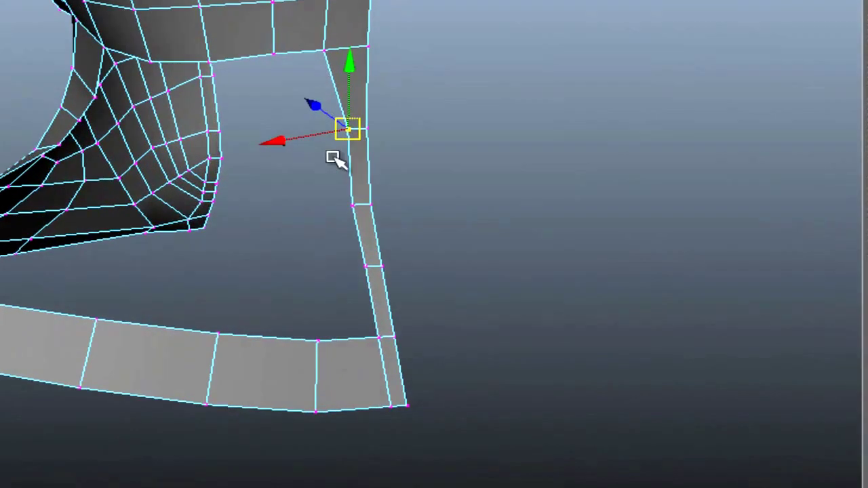
{"action": "left_click_drag", "start_coordinate": [253, 125], "coordinate": [219, 129]}
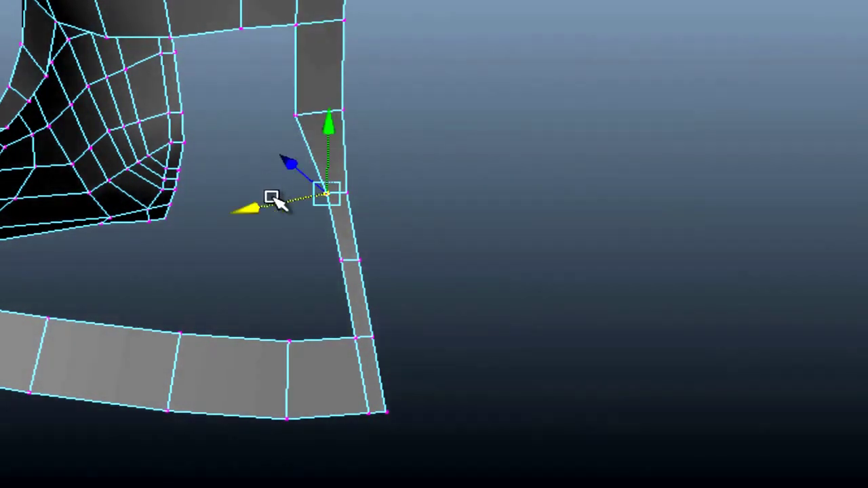
{"action": "left_click_drag", "start_coordinate": [274, 200], "coordinate": [250, 216]}
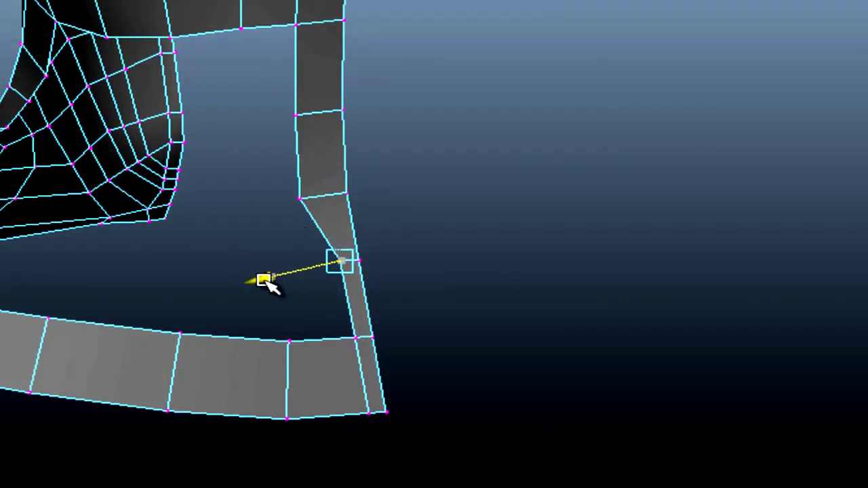
{"action": "left_click_drag", "start_coordinate": [268, 281], "coordinate": [250, 282]}
Step: Collapse the edge ring on the rear strip
{"action": "key", "text": "F10"}
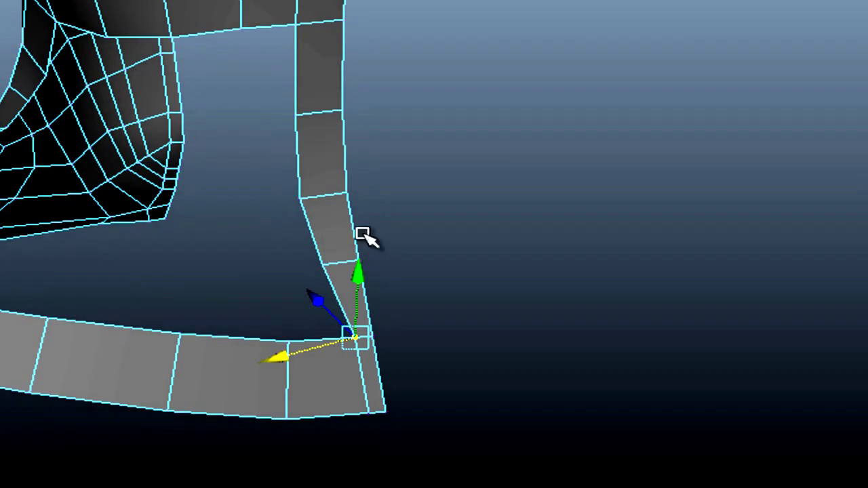
{"action": "right_click_drag", "start_coordinate": [281, 310], "coordinate": [149, 208], "text": "ctrl"}
{"action": "mouse_move", "coordinate": [301, 296]}
{"action": "left_mouse_down", "text": "alt"}
{"action": "mouse_move", "coordinate": [319, 235]}
{"action": "mouse_move", "coordinate": [319, 33]}
{"action": "mouse_move", "coordinate": [421, 118]}
{"action": "mouse_move", "coordinate": [258, 297]}
{"action": "mouse_move", "coordinate": [118, 287]}
{"action": "mouse_move", "coordinate": [73, 172]}
{"action": "mouse_move", "coordinate": [58, 280]}
{"action": "mouse_move", "coordinate": [256, 150]}
{"action": "mouse_move", "coordinate": [296, 211]}
{"action": "left_mouse_up", "text": "alt"}
Step: Tumble around the isolated neck and select the vertical edge loop on the neck front
{"action": "scroll", "coordinate": [159, 242], "scroll_direction": "up", "scroll_amount": 2}
{"action": "scroll", "coordinate": [169, 254], "scroll_direction": "up", "scroll_amount": 3}
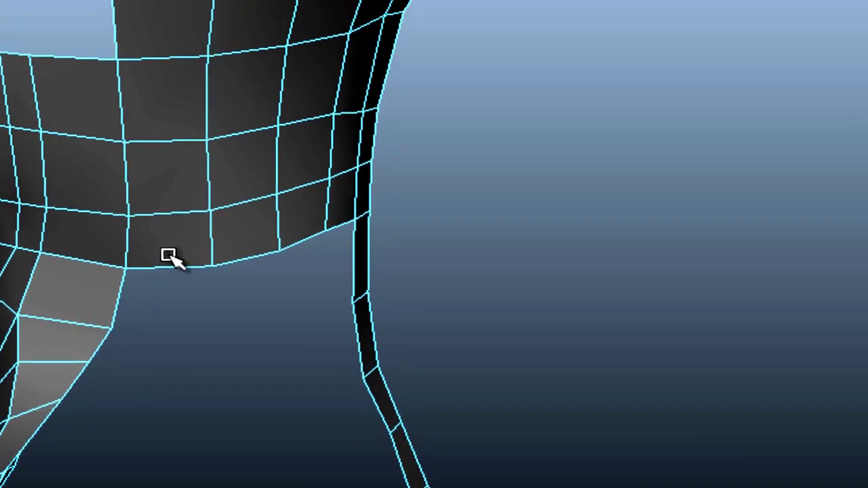
{"action": "scroll", "coordinate": [175, 256], "scroll_direction": "up", "scroll_amount": 2}
{"action": "left_click_drag", "start_coordinate": [187, 74], "coordinate": [233, 276], "text": "alt"}
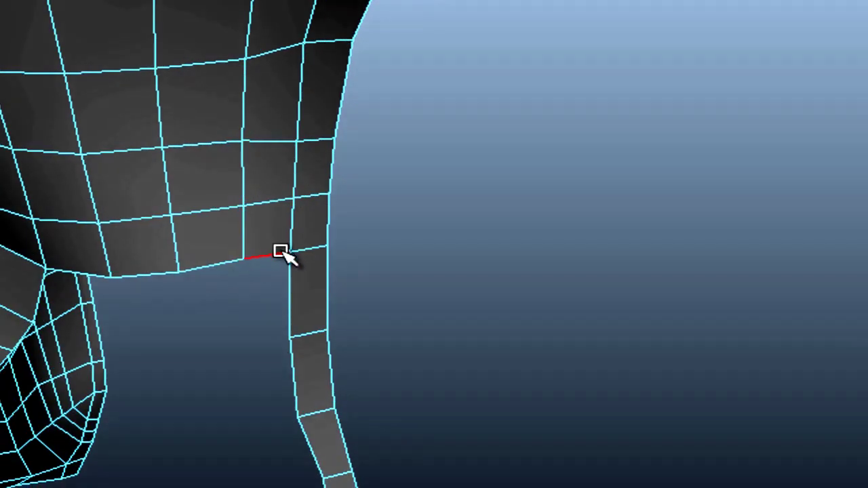
{"action": "left_click_drag", "start_coordinate": [89, 293], "coordinate": [136, 342], "text": "alt"}
{"action": "left_click_drag", "start_coordinate": [175, 425], "coordinate": [92, 299], "text": "alt"}
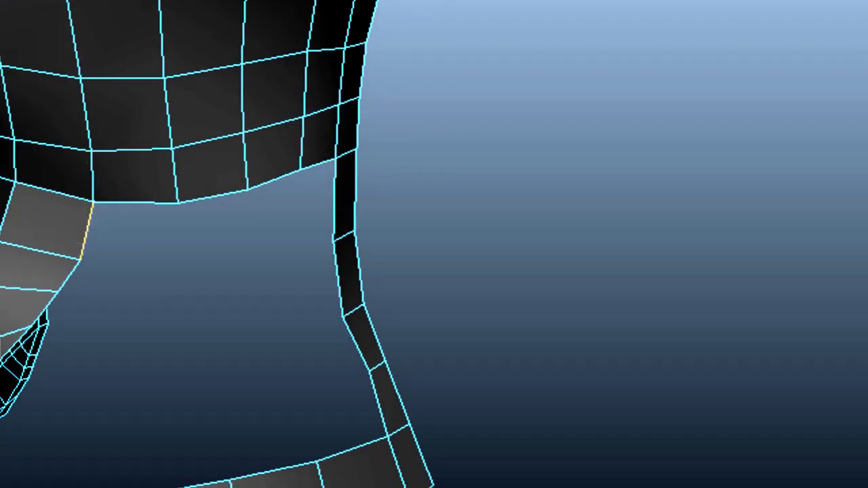
{"action": "mouse_move", "coordinate": [347, 314]}
{"action": "left_mouse_down", "text": "alt"}
{"action": "mouse_move", "coordinate": [164, 364]}
{"action": "mouse_move", "coordinate": [73, 460]}
{"action": "left_mouse_up", "text": "alt"}
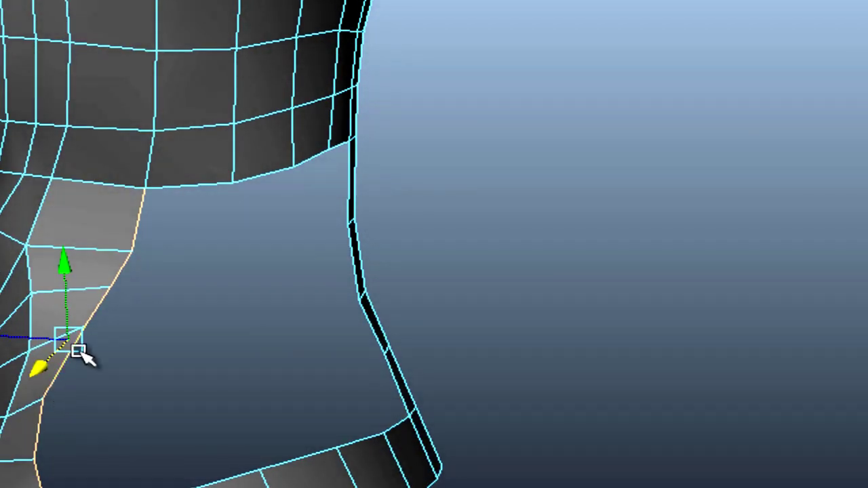
{"action": "mouse_move", "coordinate": [138, 215]}
{"action": "left_mouse_down", "text": "alt"}
{"action": "mouse_move", "coordinate": [164, 252]}
{"action": "mouse_move", "coordinate": [252, 81]}
{"action": "left_mouse_up", "text": "alt"}
{"action": "mouse_move", "coordinate": [277, 292]}
{"action": "left_mouse_down", "text": "alt"}
{"action": "mouse_move", "coordinate": [391, 259]}
{"action": "mouse_move", "coordinate": [229, 296]}
{"action": "mouse_move", "coordinate": [260, 332]}
{"action": "mouse_move", "coordinate": [185, 297]}
{"action": "left_mouse_up", "text": "alt"}
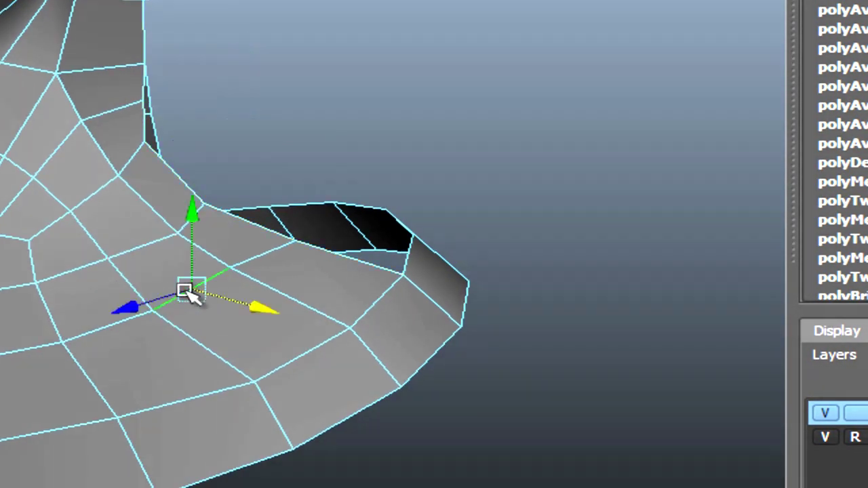
{"action": "scroll", "coordinate": [126, 254], "scroll_direction": "down", "scroll_amount": 2}
{"action": "mouse_move", "coordinate": [156, 245]}
{"action": "left_mouse_down", "text": "alt"}
{"action": "mouse_move", "coordinate": [359, 170]}
{"action": "mouse_move", "coordinate": [344, 154]}
{"action": "left_mouse_up", "text": "alt"}
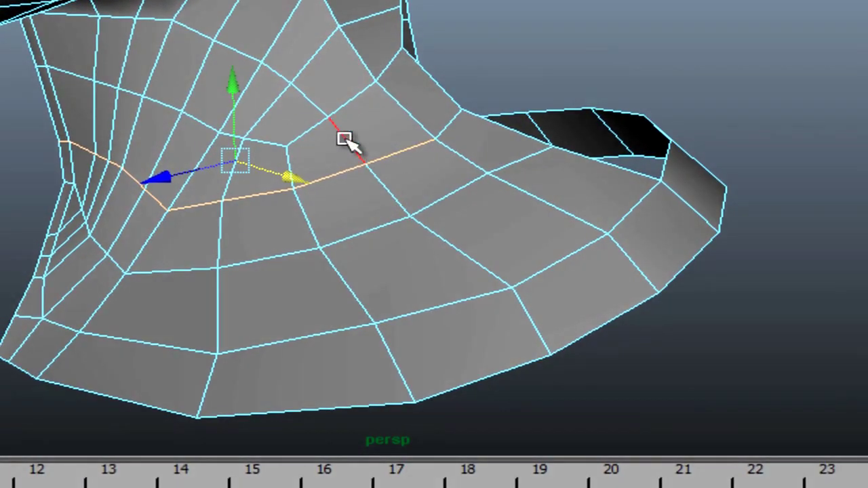
{"action": "left_click", "coordinate": [223, 58]}
{"action": "mouse_move", "coordinate": [224, 58]}
{"action": "left_mouse_down", "text": "alt"}
{"action": "mouse_move", "coordinate": [196, 142]}
{"action": "mouse_move", "coordinate": [297, 95]}
{"action": "mouse_move", "coordinate": [352, 92]}
{"action": "mouse_move", "coordinate": [169, 165]}
{"action": "mouse_move", "coordinate": [314, 130]}
{"action": "mouse_move", "coordinate": [322, 108]}
{"action": "left_mouse_up", "text": "alt"}
Step: Slide the neck-front edge loop down toward the shoulder, then inspect it from several angles
{"action": "scroll", "coordinate": [407, 163], "scroll_direction": "down", "scroll_amount": 5}
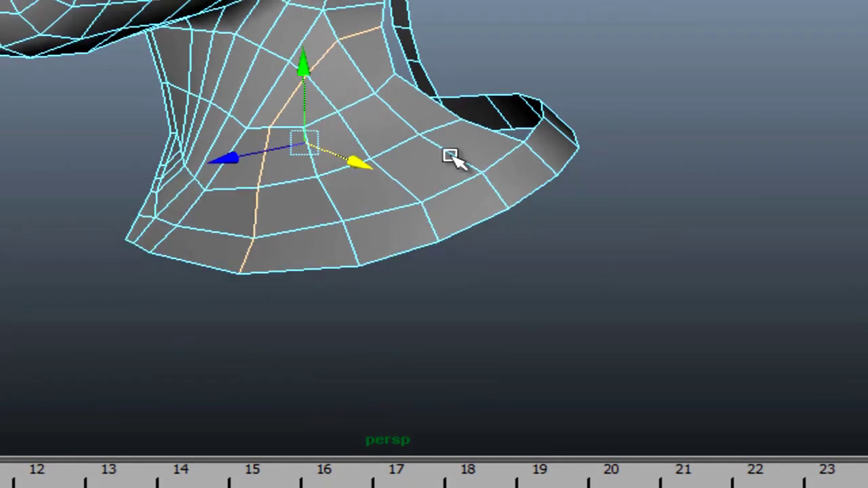
{"action": "scroll", "coordinate": [547, 223], "scroll_direction": "up", "scroll_amount": 5}
{"action": "right_click", "coordinate": [346, 30], "text": "shift"}
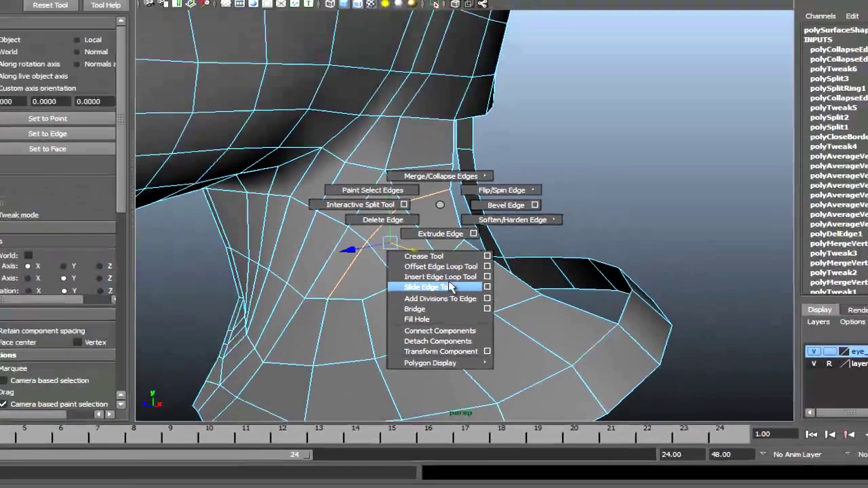
{"action": "left_click", "coordinate": [426, 259]}
{"action": "middle_click_drag", "start_coordinate": [428, 272], "coordinate": [437, 283]}
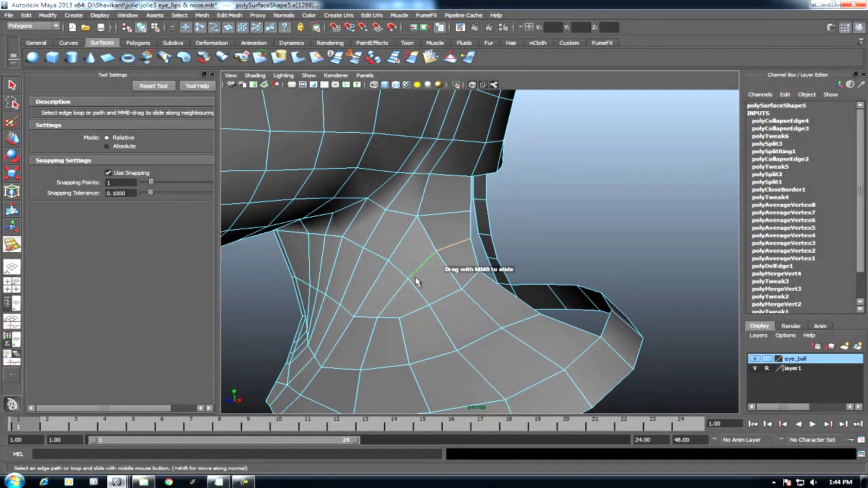
{"action": "key", "text": "w"}
{"action": "mouse_move", "coordinate": [420, 287]}
{"action": "left_mouse_down", "text": "alt"}
{"action": "mouse_move", "coordinate": [469, 251]}
{"action": "mouse_move", "coordinate": [519, 249]}
{"action": "left_mouse_up", "text": "alt"}
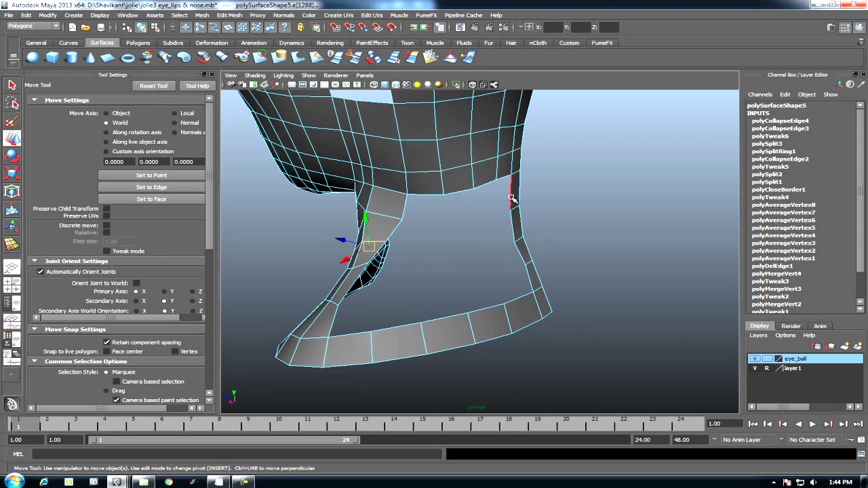
{"action": "left_click_drag", "start_coordinate": [522, 217], "coordinate": [513, 232], "text": "alt"}
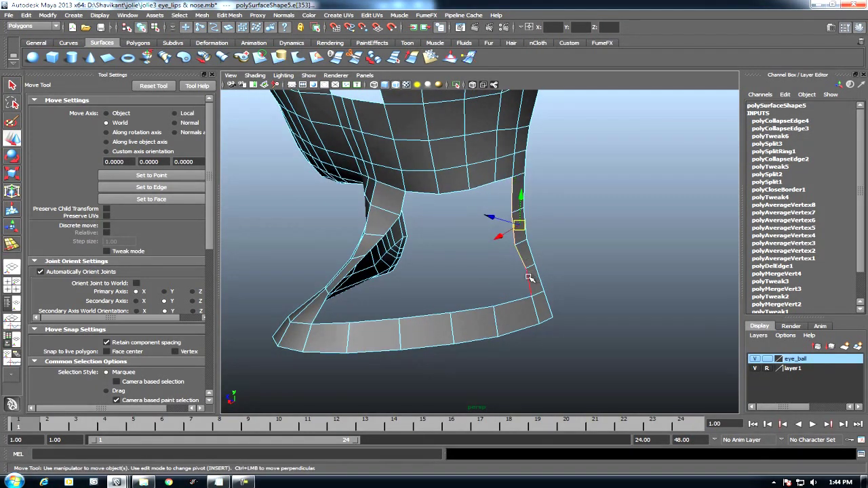
{"action": "left_click_drag", "start_coordinate": [438, 264], "coordinate": [428, 222], "text": "alt"}
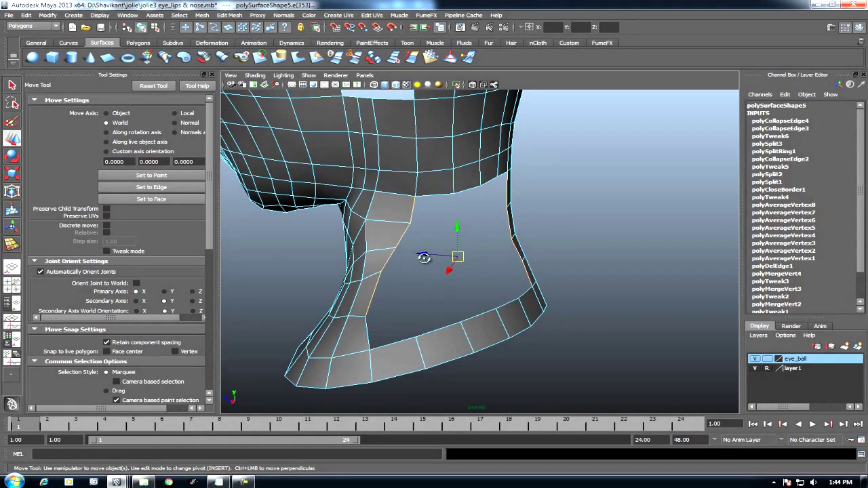
{"action": "left_click_drag", "start_coordinate": [423, 257], "coordinate": [447, 250], "text": "alt"}
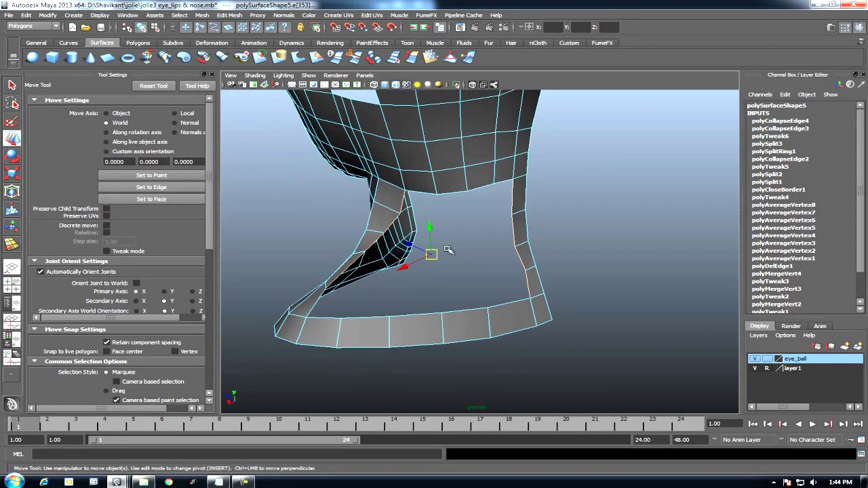
Step: Bridge the two open neck border edges using Smooth path + curve with 3 divisions
{"action": "right_click", "coordinate": [490, 219], "text": "shift"}
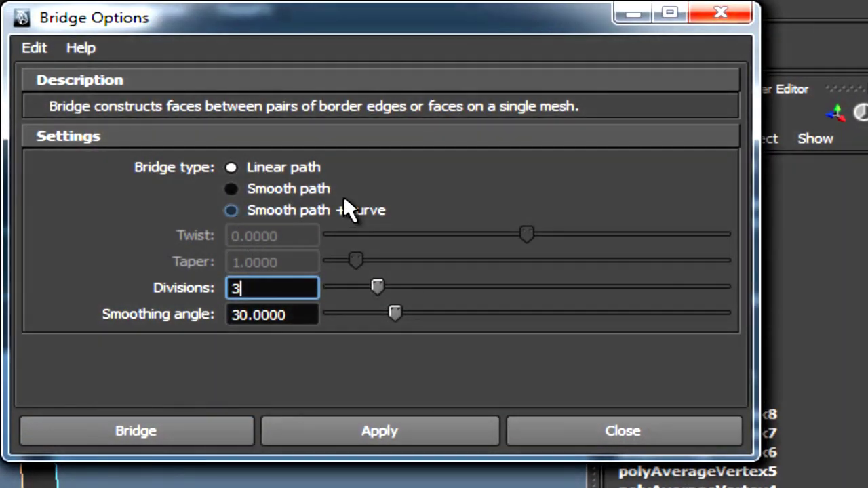
{"action": "left_click", "coordinate": [230, 213]}
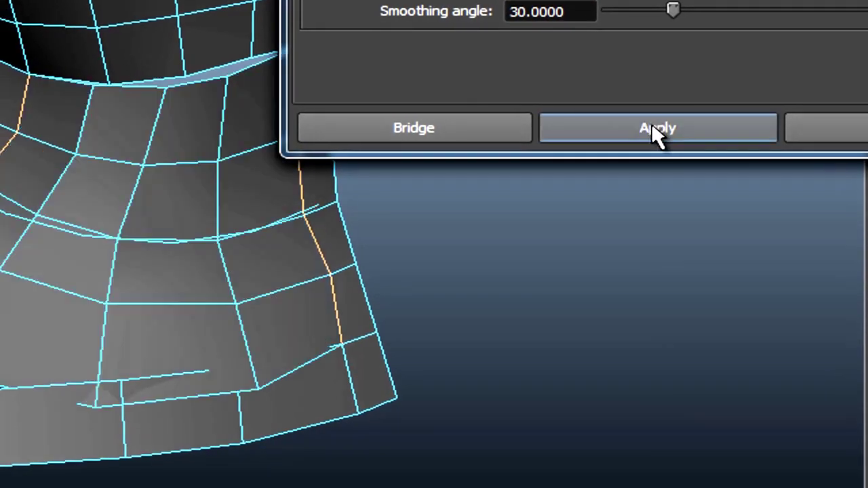
{"action": "left_click", "coordinate": [414, 128]}
{"action": "mouse_move", "coordinate": [423, 170]}
{"action": "left_mouse_down", "text": "alt"}
{"action": "mouse_move", "coordinate": [9, 165]}
{"action": "mouse_move", "coordinate": [362, 162]}
{"action": "mouse_move", "coordinate": [178, 184]}
{"action": "mouse_move", "coordinate": [244, 211]}
{"action": "mouse_move", "coordinate": [150, 254]}
{"action": "mouse_move", "coordinate": [37, 205]}
{"action": "mouse_move", "coordinate": [116, 227]}
{"action": "left_mouse_up", "text": "alt"}
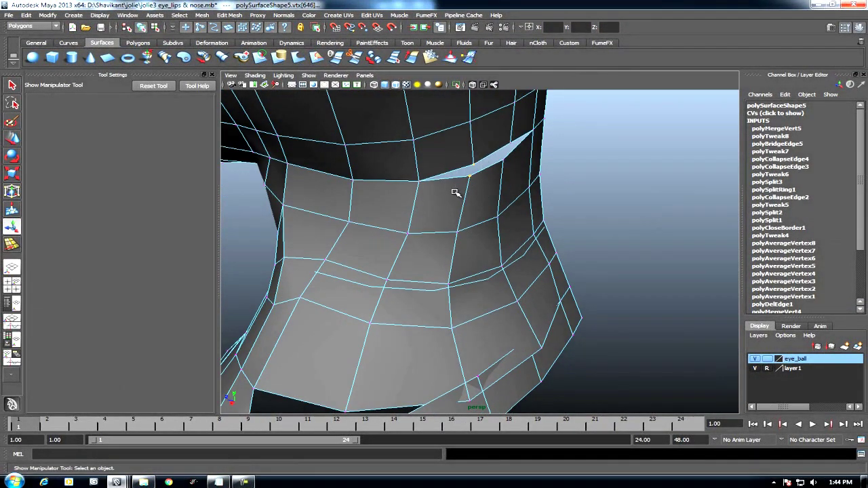
Step: Pull up a stray vertex and merge the vertex pair along the neck seam in wireframe
{"action": "left_click_drag", "start_coordinate": [456, 193], "coordinate": [505, 174]}
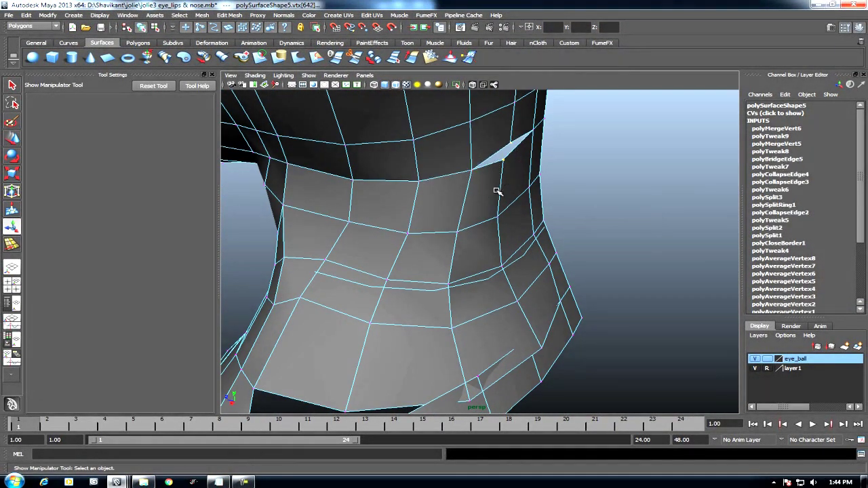
{"action": "mouse_move", "coordinate": [499, 215]}
{"action": "left_mouse_down", "text": "alt"}
{"action": "mouse_move", "coordinate": [459, 262]}
{"action": "mouse_move", "coordinate": [421, 219]}
{"action": "mouse_move", "coordinate": [491, 266]}
{"action": "mouse_move", "coordinate": [526, 266]}
{"action": "left_mouse_up", "text": "alt"}
{"action": "key", "text": "4"}
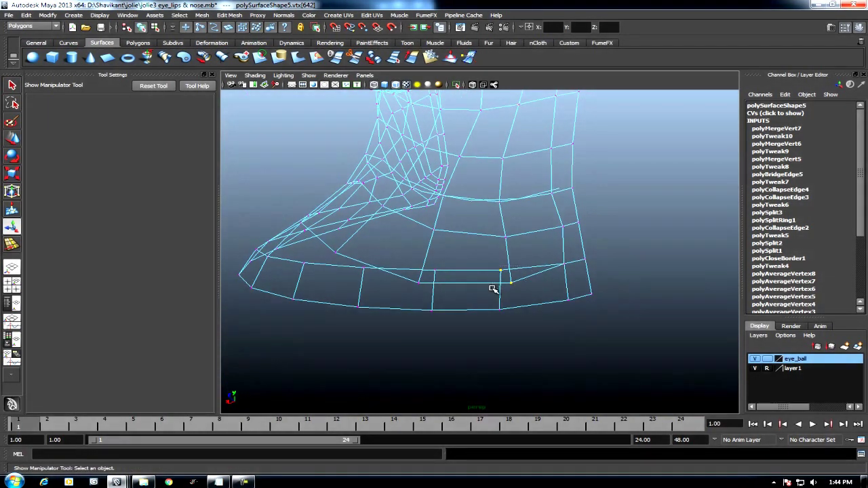
{"action": "right_click", "coordinate": [493, 289], "text": "shift"}
{"action": "key", "text": "ctrl+space"}
{"action": "scroll", "coordinate": [263, 207], "scroll_direction": "up", "scroll_amount": 3}
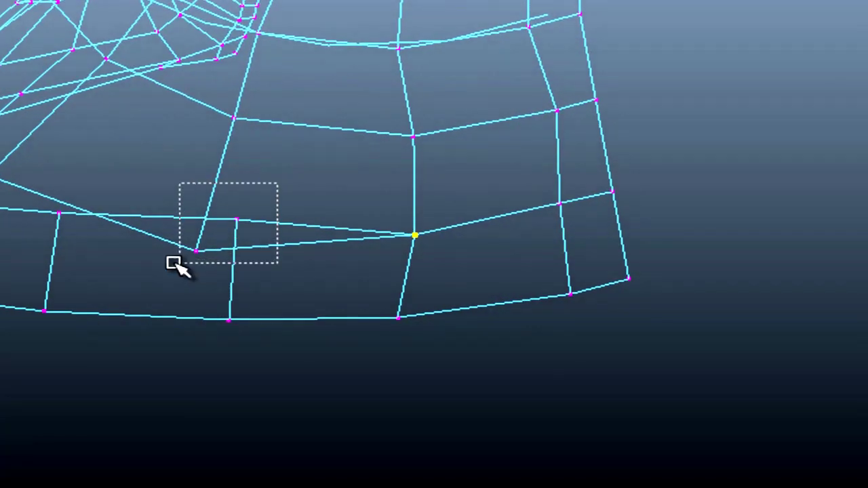
{"action": "right_click_drag", "start_coordinate": [168, 266], "coordinate": [136, 259], "text": "shift"}
{"action": "left_click_drag", "start_coordinate": [78, 181], "coordinate": [126, 227], "text": "alt"}
{"action": "middle_click_drag", "start_coordinate": [126, 227], "coordinate": [336, 163], "text": "alt"}
Step: In shaded view, collapse the short edge near the bottom hole and reselect the neck object
{"action": "key", "text": "5"}
{"action": "mouse_move", "coordinate": [262, 210]}
{"action": "left_mouse_down", "text": "alt"}
{"action": "mouse_move", "coordinate": [281, 252]}
{"action": "mouse_move", "coordinate": [303, 237]}
{"action": "left_mouse_up", "text": "alt"}
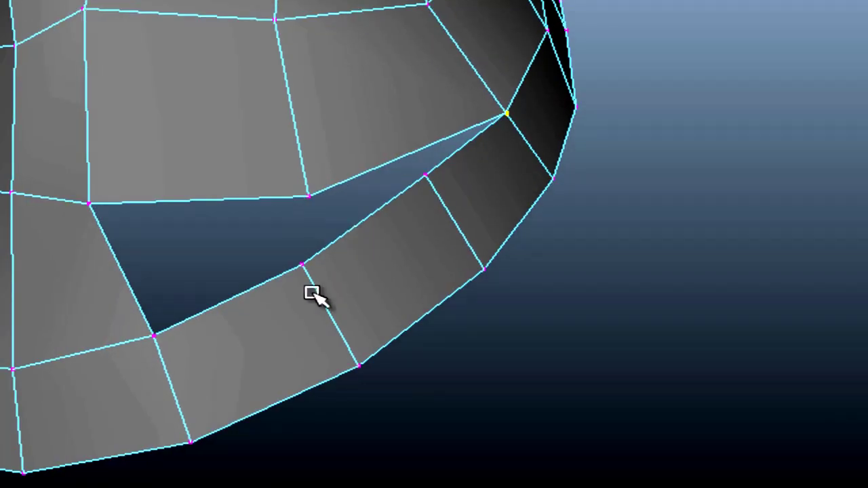
{"action": "right_click_drag", "start_coordinate": [415, 221], "coordinate": [51, 70], "text": "ctrl"}
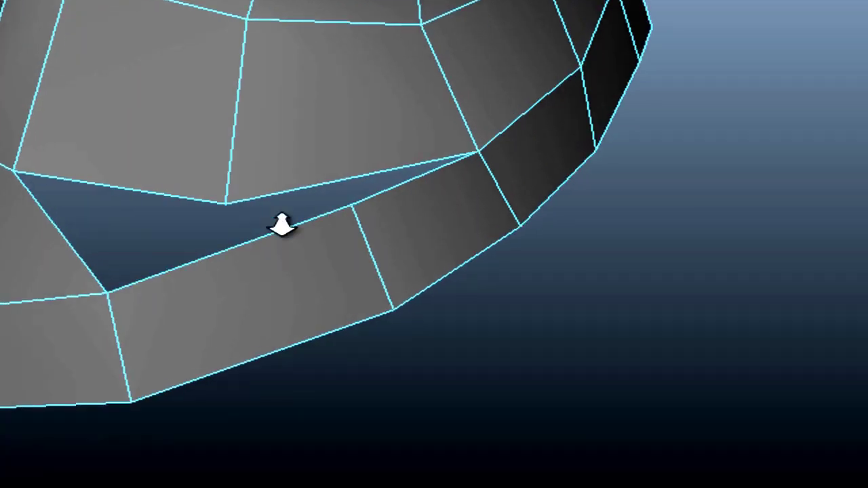
{"action": "left_click_drag", "start_coordinate": [328, 232], "coordinate": [287, 198], "text": "alt"}
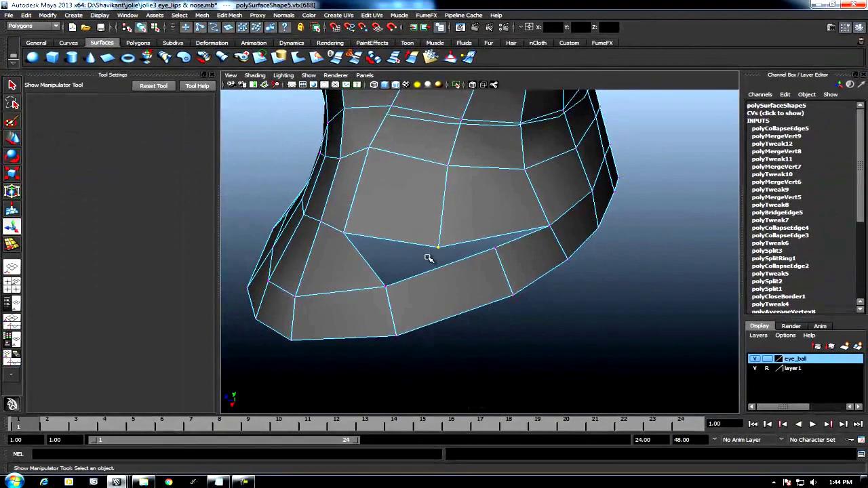
{"action": "right_click_drag", "start_coordinate": [482, 261], "coordinate": [494, 203], "text": "alt"}
{"action": "left_click_drag", "start_coordinate": [488, 194], "coordinate": [487, 242], "text": "alt"}
{"action": "right_click_drag", "start_coordinate": [486, 241], "coordinate": [464, 269], "text": "alt"}
{"action": "mouse_move", "coordinate": [464, 269]}
{"action": "left_mouse_down", "text": "alt"}
{"action": "mouse_move", "coordinate": [423, 277]}
{"action": "mouse_move", "coordinate": [469, 259]}
{"action": "mouse_move", "coordinate": [442, 249]}
{"action": "mouse_move", "coordinate": [462, 276]}
{"action": "mouse_move", "coordinate": [494, 248]}
{"action": "left_mouse_up", "text": "alt"}
{"action": "right_click_drag", "start_coordinate": [474, 224], "coordinate": [475, 198]}
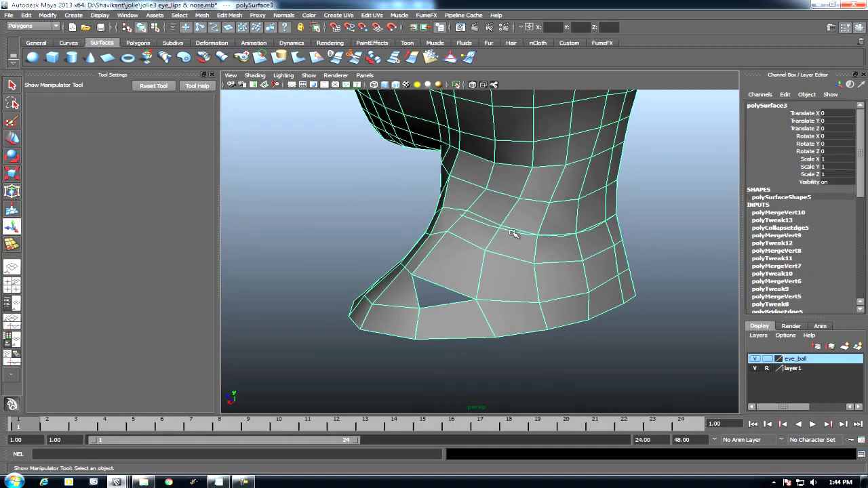
{"action": "left_click_drag", "start_coordinate": [513, 232], "coordinate": [548, 253], "text": "alt"}
Step: Delete the neck mesh's construction history and select the whole mesh
{"action": "left_click", "coordinate": [39, 16]}
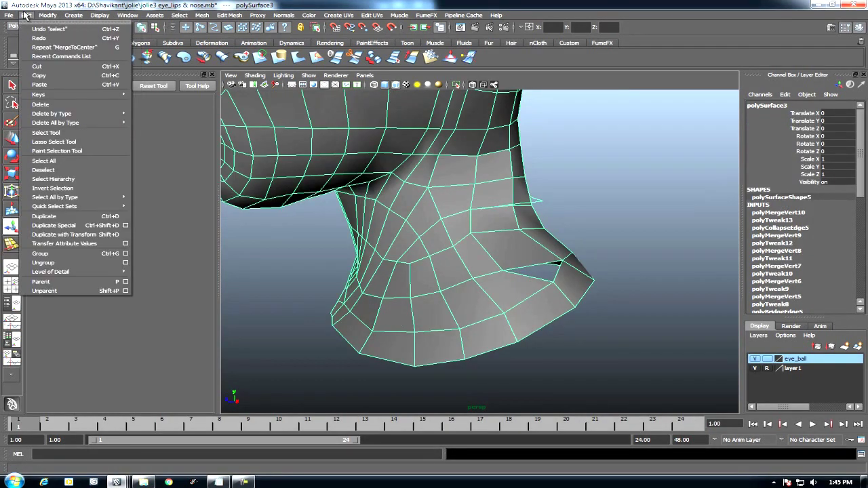
{"action": "left_click", "coordinate": [248, 115]}
{"action": "left_click_drag", "start_coordinate": [434, 230], "coordinate": [633, 170], "text": "alt"}
{"action": "left_click", "coordinate": [633, 170]}
{"action": "left_click", "coordinate": [587, 200]}
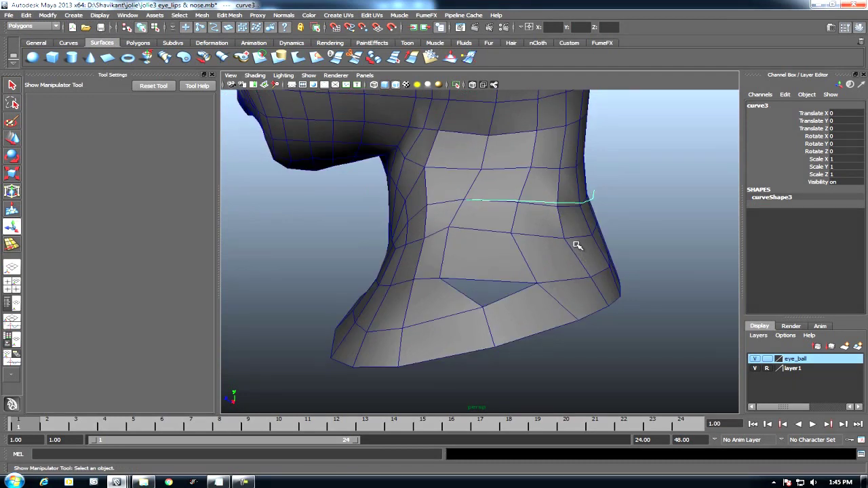
{"action": "left_click", "coordinate": [547, 223]}
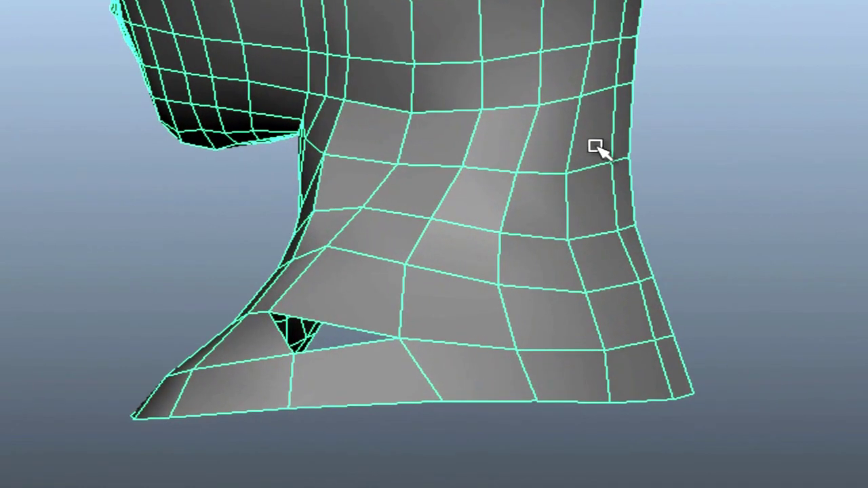
Step: Relax the neck faces around the triangular hole with the Sculpt Geometry brush
{"action": "right_click", "coordinate": [596, 147], "text": "shift"}
{"action": "right_click_drag", "start_coordinate": [548, 116], "coordinate": [547, 115], "text": "shift"}
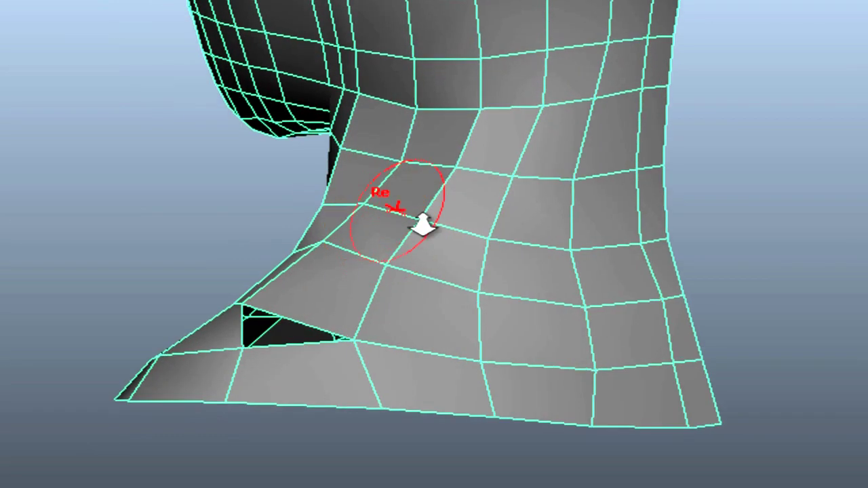
{"action": "left_click_drag", "start_coordinate": [595, 109], "coordinate": [429, 161], "text": "alt"}
{"action": "left_click_drag", "start_coordinate": [611, 128], "coordinate": [636, 383]}
{"action": "left_click_drag", "start_coordinate": [535, 331], "coordinate": [573, 70], "text": "alt"}
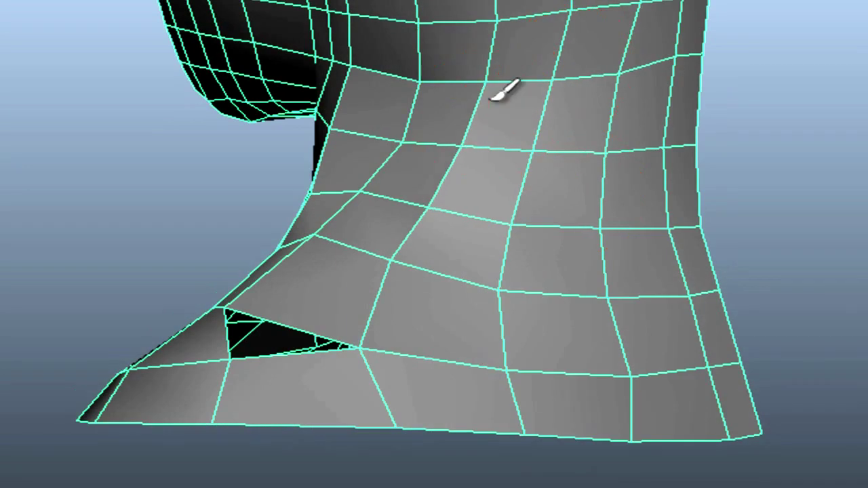
{"action": "left_click_drag", "start_coordinate": [449, 183], "coordinate": [468, 169], "text": "alt"}
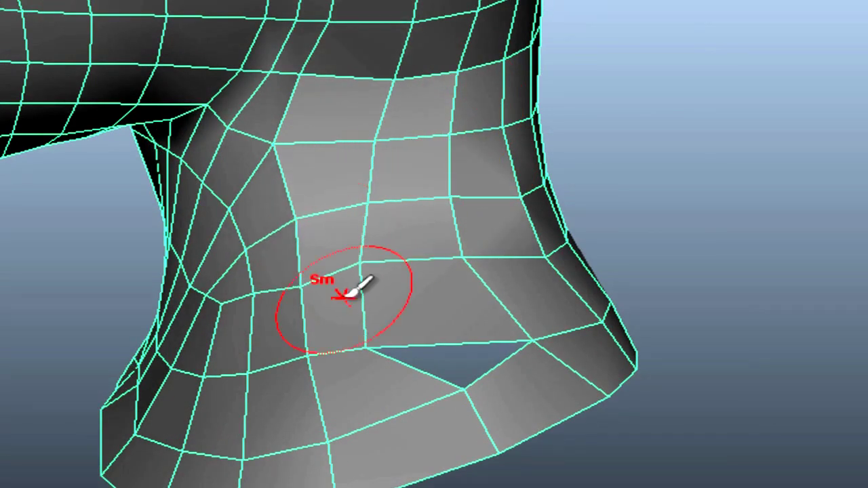
{"action": "left_click_drag", "start_coordinate": [348, 281], "coordinate": [378, 242], "text": "alt"}
{"action": "left_click_drag", "start_coordinate": [388, 368], "coordinate": [230, 268], "text": "alt"}
{"action": "mouse_move", "coordinate": [415, 345]}
{"action": "left_mouse_down", "text": "alt"}
{"action": "mouse_move", "coordinate": [549, 252]}
{"action": "mouse_move", "coordinate": [527, 226]}
{"action": "mouse_move", "coordinate": [494, 291]}
{"action": "mouse_move", "coordinate": [489, 232]}
{"action": "left_mouse_up", "text": "alt"}
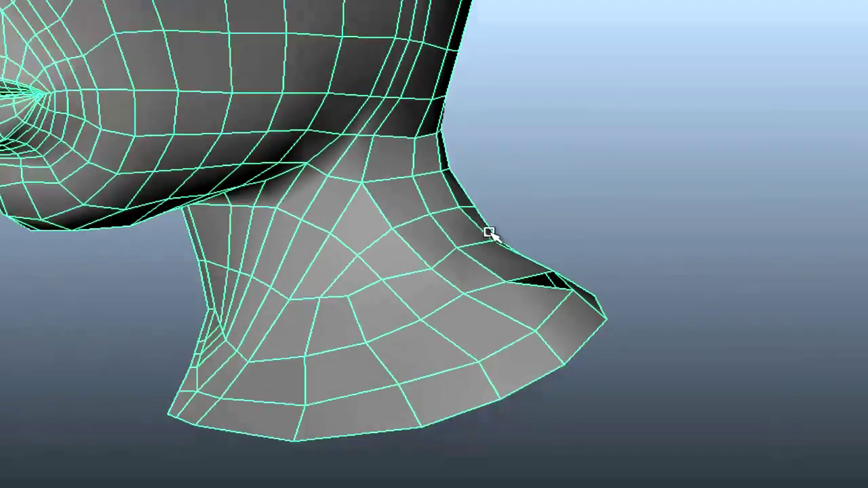
{"action": "left_click_drag", "start_coordinate": [488, 264], "coordinate": [591, 288], "text": "alt"}
{"action": "key", "text": "space"}
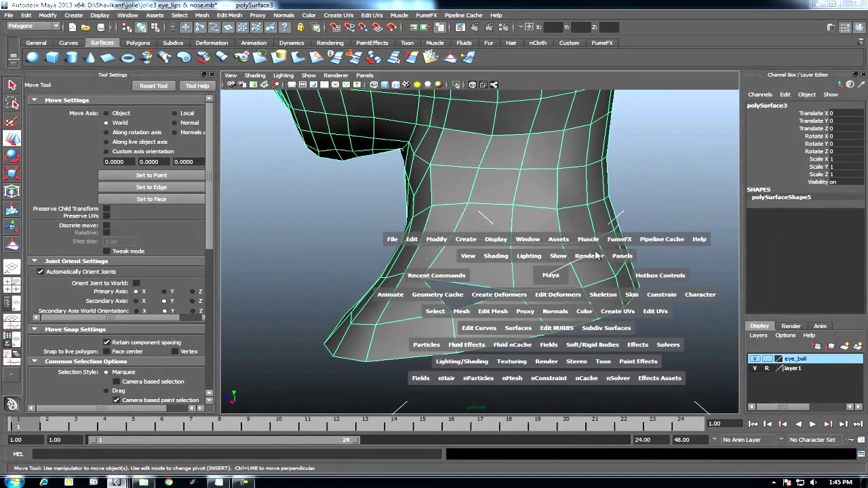
{"action": "mouse_move", "coordinate": [596, 254]}
{"action": "left_mouse_down", "text": "alt"}
{"action": "mouse_move", "coordinate": [517, 275]}
{"action": "mouse_move", "coordinate": [502, 251]}
{"action": "mouse_move", "coordinate": [513, 222]}
{"action": "mouse_move", "coordinate": [520, 251]}
{"action": "mouse_move", "coordinate": [500, 287]}
{"action": "mouse_move", "coordinate": [500, 210]}
{"action": "mouse_move", "coordinate": [524, 254]}
{"action": "left_mouse_up", "text": "alt"}
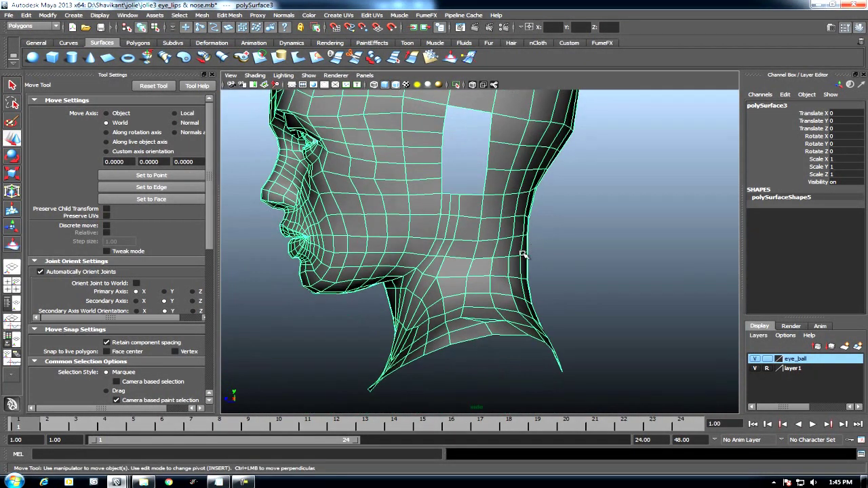
{"action": "left_click_drag", "start_coordinate": [496, 307], "coordinate": [475, 291], "text": "alt"}
{"action": "key", "text": "space"}
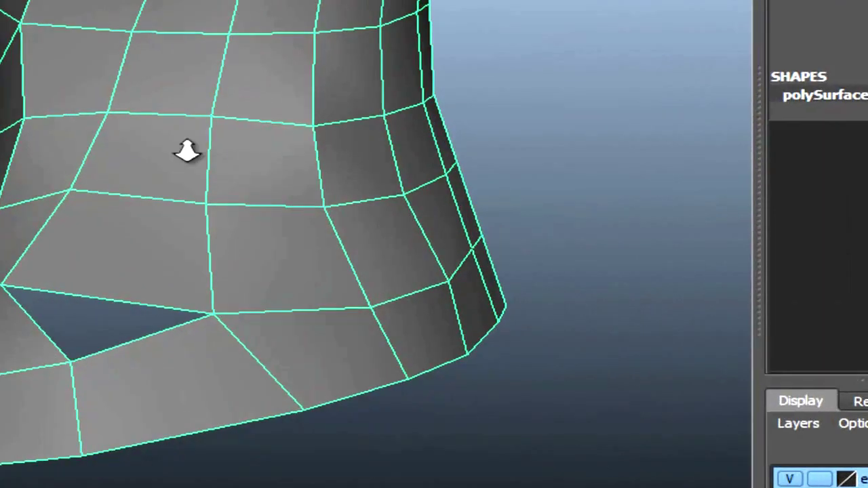
{"action": "left_click_drag", "start_coordinate": [76, 346], "coordinate": [86, 316], "text": "alt"}
Step: Spin the edge beside the triangular hole to reroute the topology
{"action": "right_click_drag", "start_coordinate": [196, 283], "coordinate": [205, 226]}
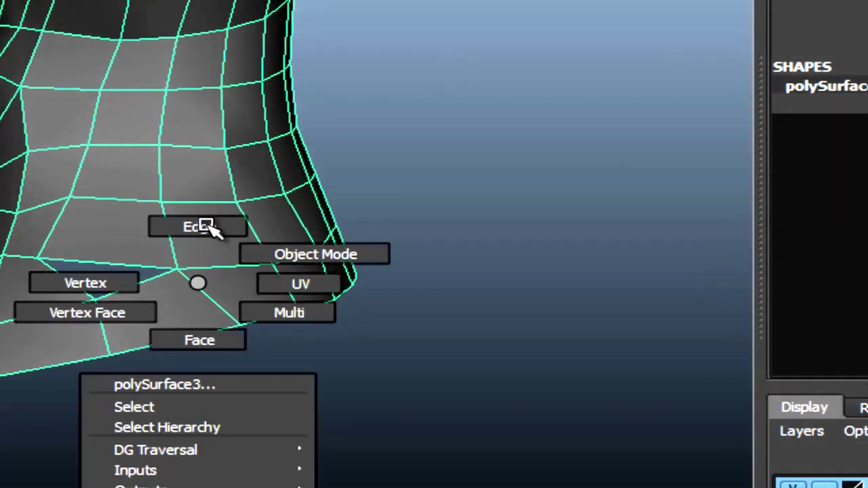
{"action": "left_click_drag", "start_coordinate": [233, 266], "coordinate": [166, 250], "text": "alt"}
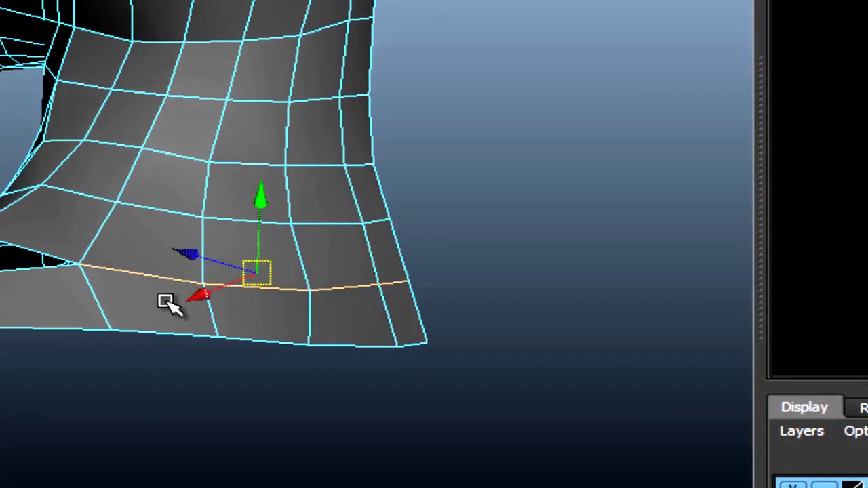
{"action": "right_click", "coordinate": [155, 273], "text": "shift"}
{"action": "mouse_move", "coordinate": [155, 272]}
{"action": "right_mouse_down", "text": "shift"}
{"action": "mouse_move", "coordinate": [111, 242]}
{"action": "mouse_move", "coordinate": [194, 239]}
{"action": "right_mouse_up", "text": "shift"}
{"action": "mouse_move", "coordinate": [200, 237]}
{"action": "left_mouse_down", "text": "alt"}
{"action": "mouse_move", "coordinate": [305, 262]}
{"action": "mouse_move", "coordinate": [316, 281]}
{"action": "mouse_move", "coordinate": [271, 345]}
{"action": "mouse_move", "coordinate": [214, 322]}
{"action": "left_mouse_up", "text": "alt"}
Step: Delete the small face and stray inner vertices, then fill the hole with a quad face
{"action": "left_click", "coordinate": [209, 345]}
{"action": "mouse_move", "coordinate": [210, 345]}
{"action": "middle_mouse_down", "text": "alt"}
{"action": "mouse_move", "coordinate": [330, 291]}
{"action": "mouse_move", "coordinate": [375, 244]}
{"action": "middle_mouse_up", "text": "alt"}
{"action": "key", "text": "Delete"}
{"action": "right_click_drag", "start_coordinate": [375, 245], "coordinate": [249, 220]}
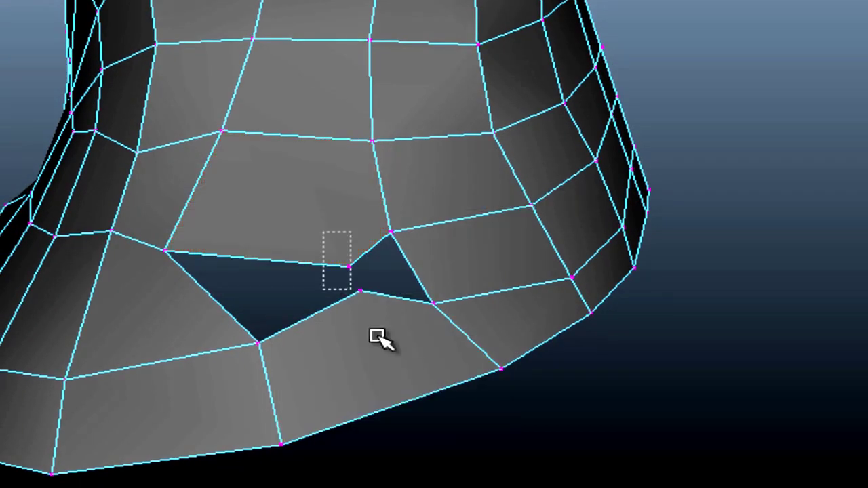
{"action": "key", "text": "Delete"}
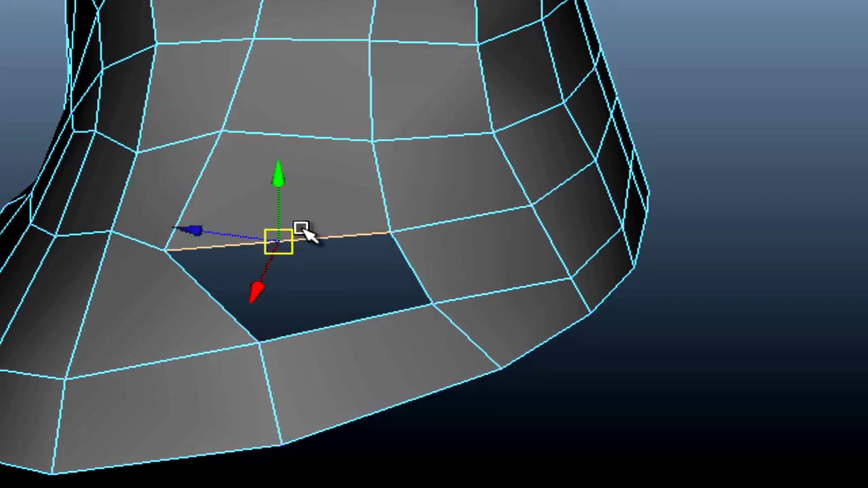
{"action": "right_click_drag", "start_coordinate": [424, 131], "coordinate": [402, 357], "text": "shift"}
{"action": "key", "text": "F8"}
{"action": "mouse_move", "coordinate": [413, 167]}
{"action": "left_mouse_down", "text": "alt"}
{"action": "mouse_move", "coordinate": [387, 223]}
{"action": "mouse_move", "coordinate": [456, 124]}
{"action": "left_mouse_up", "text": "alt"}
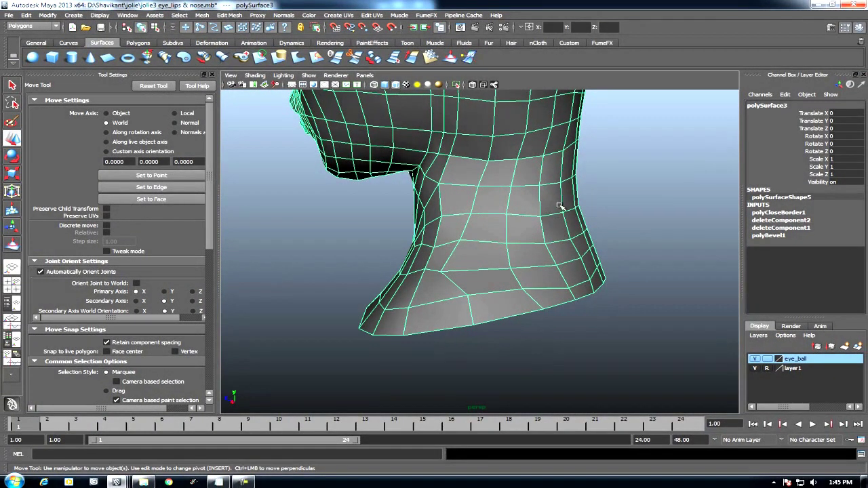
Step: Relax the neck around the closed seam with sculpt strokes, then return to the Select tool
{"action": "right_click", "coordinate": [561, 205], "text": "shift"}
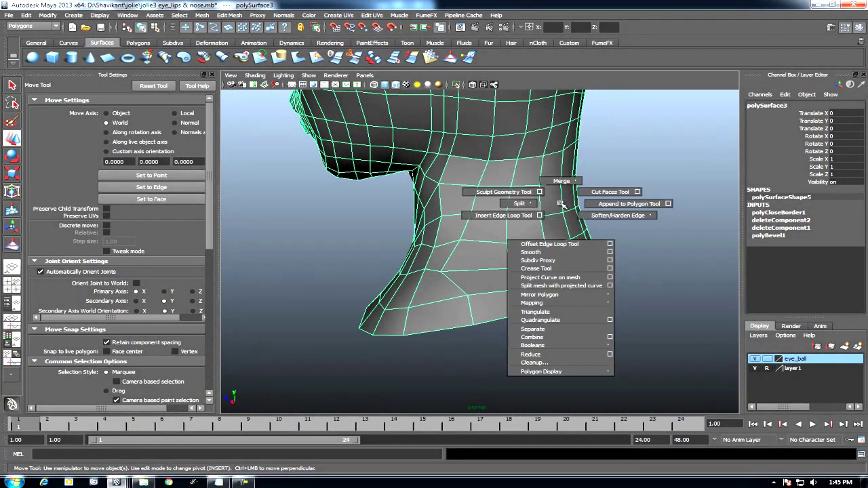
{"action": "left_click", "coordinate": [539, 192]}
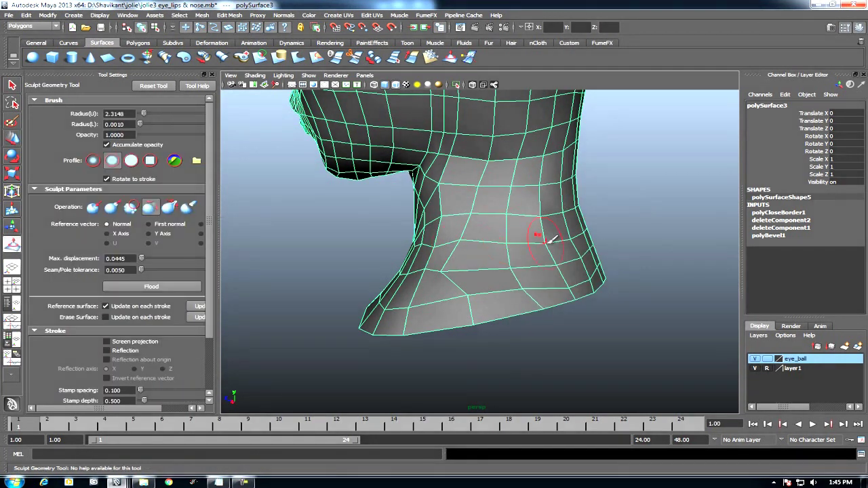
{"action": "left_click_drag", "start_coordinate": [551, 239], "coordinate": [518, 199], "text": "alt"}
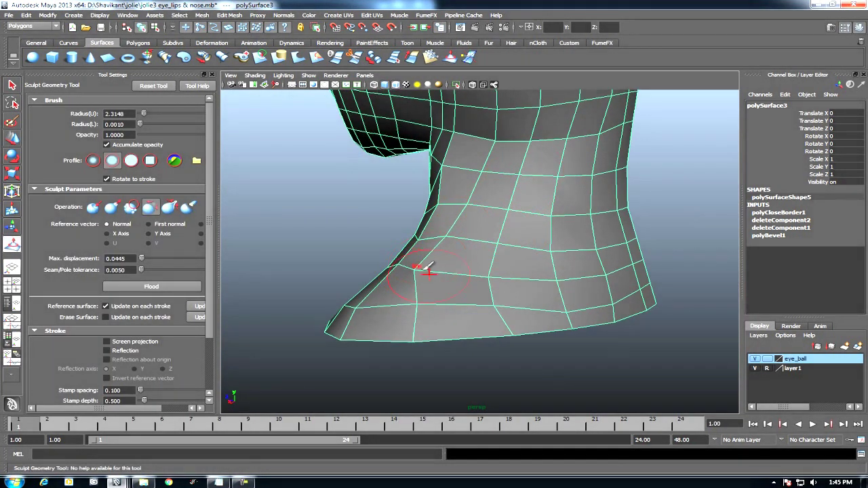
{"action": "left_click_drag", "start_coordinate": [488, 272], "coordinate": [529, 214], "text": "alt"}
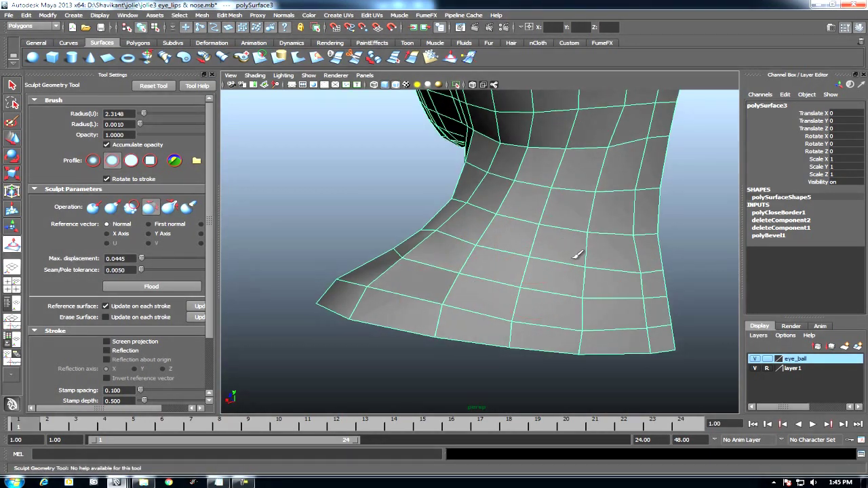
{"action": "mouse_move", "coordinate": [522, 226]}
{"action": "left_mouse_down", "text": "alt"}
{"action": "mouse_move", "coordinate": [543, 222]}
{"action": "mouse_move", "coordinate": [529, 211]}
{"action": "left_mouse_up", "text": "alt"}
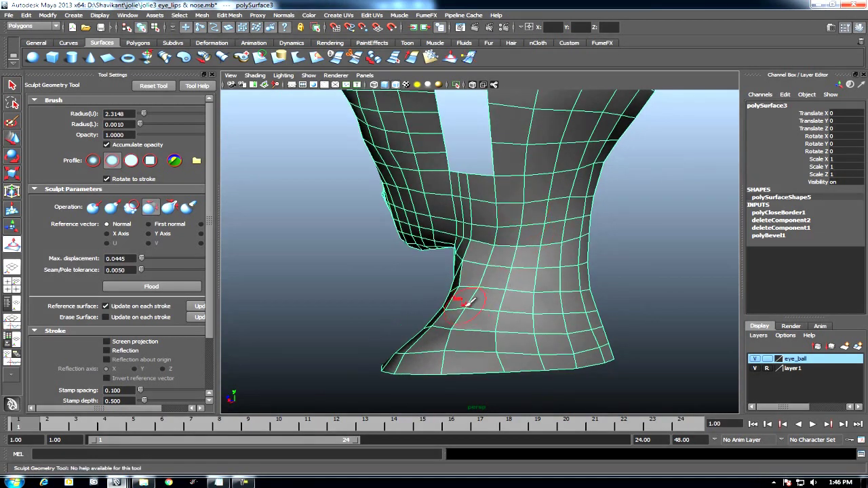
{"action": "left_click_drag", "start_coordinate": [470, 300], "coordinate": [527, 237], "text": "alt"}
{"action": "left_click_drag", "start_coordinate": [529, 291], "coordinate": [487, 298], "text": "alt"}
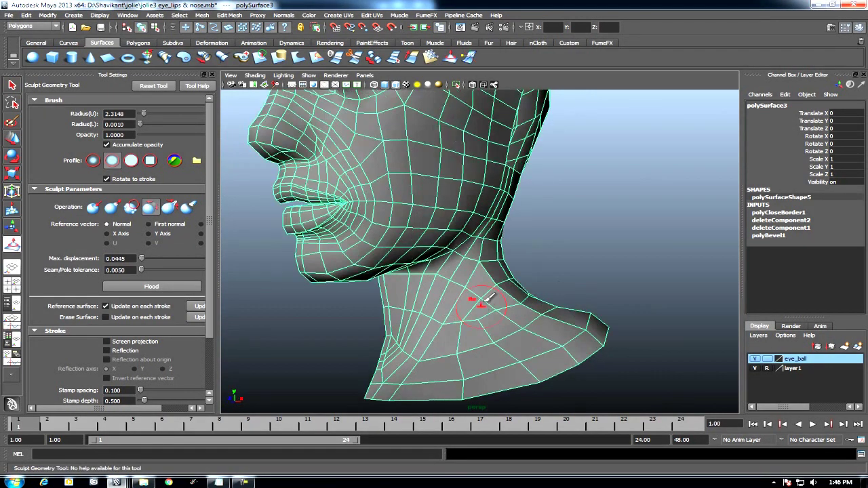
{"action": "mouse_move", "coordinate": [467, 328]}
{"action": "left_mouse_down", "text": "alt"}
{"action": "mouse_move", "coordinate": [446, 320]}
{"action": "mouse_move", "coordinate": [532, 248]}
{"action": "mouse_move", "coordinate": [529, 304]}
{"action": "mouse_move", "coordinate": [475, 145]}
{"action": "left_mouse_up", "text": "alt"}
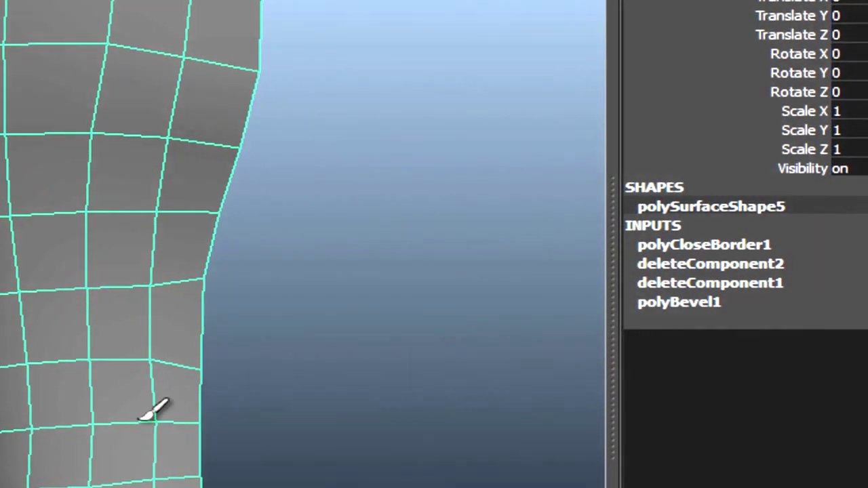
{"action": "mouse_move", "coordinate": [153, 410]}
{"action": "left_mouse_down", "text": "alt"}
{"action": "mouse_move", "coordinate": [82, 110]}
{"action": "mouse_move", "coordinate": [140, 249]}
{"action": "mouse_move", "coordinate": [142, 180]}
{"action": "left_mouse_up", "text": "alt"}
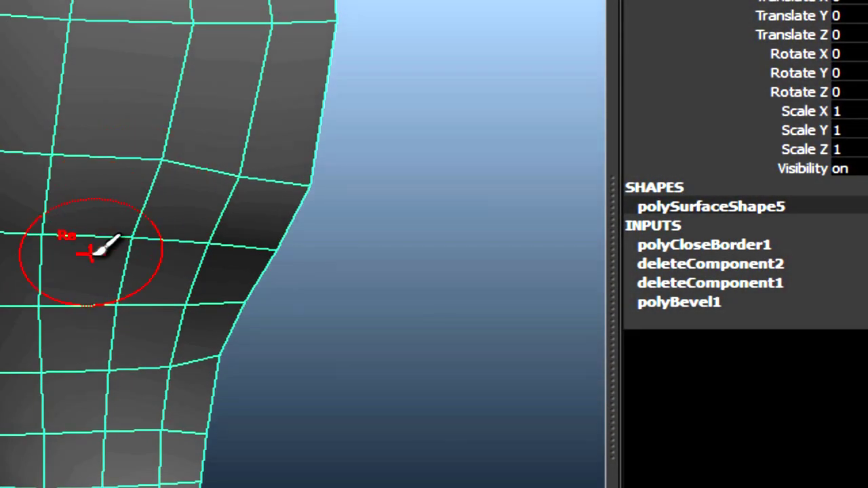
{"action": "key", "text": "space"}
{"action": "key", "text": "q"}
{"action": "mouse_move", "coordinate": [23, 380]}
{"action": "left_mouse_down", "text": "alt"}
{"action": "mouse_move", "coordinate": [130, 271]}
{"action": "mouse_move", "coordinate": [10, 454]}
{"action": "mouse_move", "coordinate": [116, 445]}
{"action": "mouse_move", "coordinate": [135, 484]}
{"action": "mouse_move", "coordinate": [194, 343]}
{"action": "mouse_move", "coordinate": [427, 467]}
{"action": "mouse_move", "coordinate": [201, 290]}
{"action": "left_mouse_up", "text": "alt"}
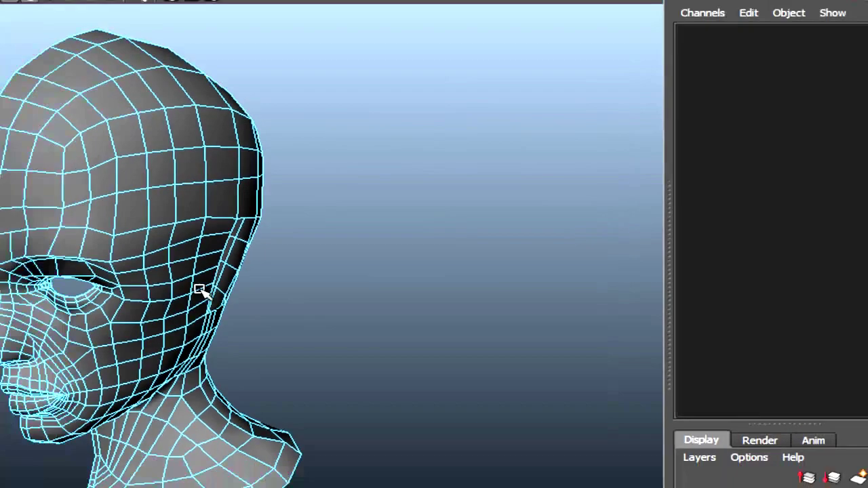
Step: Apply Average Vertices to the bunched vertices at the eye-corner gap
{"action": "left_click", "coordinate": [484, 223]}
{"action": "left_click_drag", "start_coordinate": [523, 228], "coordinate": [585, 272], "text": "alt"}
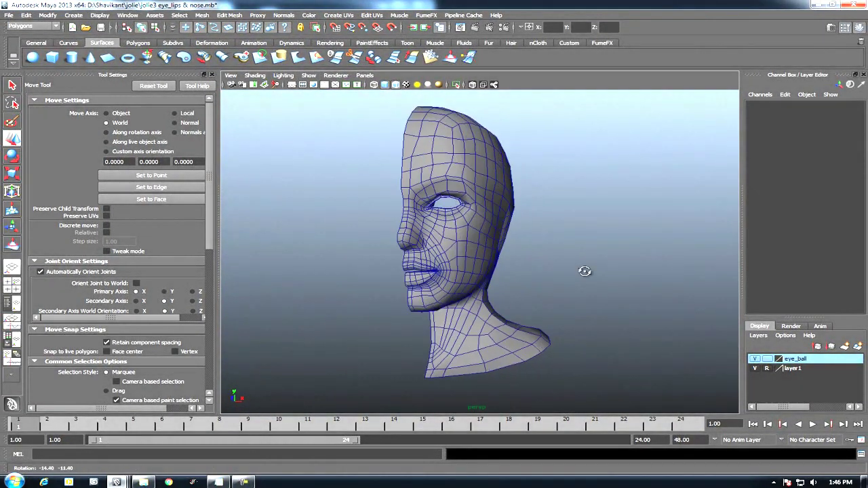
{"action": "left_click", "coordinate": [245, 483]}
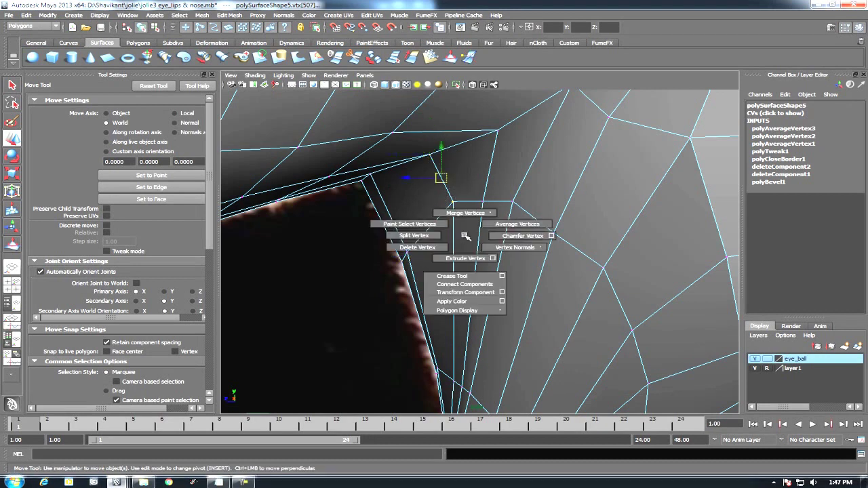
{"action": "right_click_drag", "start_coordinate": [464, 228], "coordinate": [516, 229], "text": "shift"}
{"action": "scroll", "coordinate": [488, 225], "scroll_direction": "down", "scroll_amount": 3}
{"action": "scroll", "coordinate": [454, 212], "scroll_direction": "up", "scroll_amount": 2}
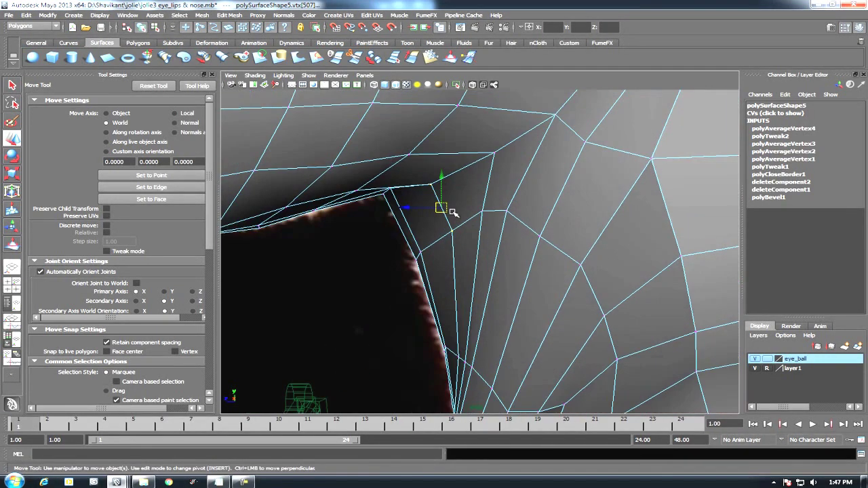
{"action": "scroll", "coordinate": [398, 265], "scroll_direction": "down", "scroll_amount": 2}
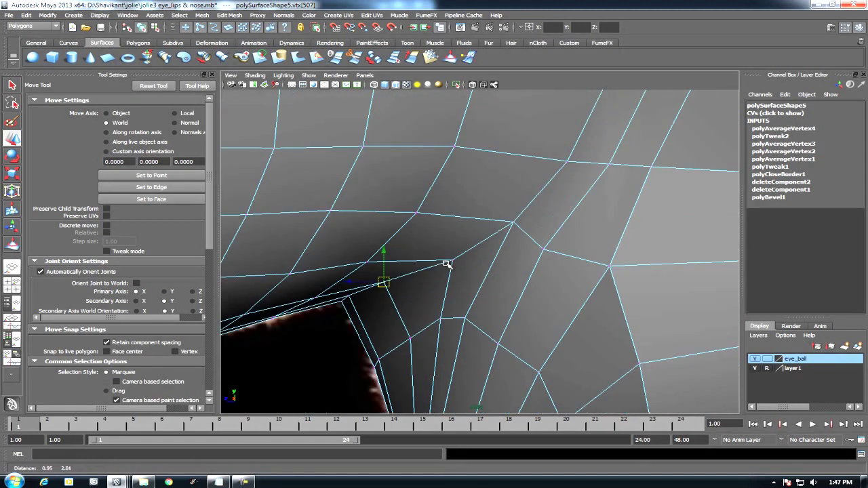
{"action": "scroll", "coordinate": [484, 232], "scroll_direction": "down", "scroll_amount": 2}
{"action": "scroll", "coordinate": [513, 234], "scroll_direction": "down", "scroll_amount": 2}
{"action": "scroll", "coordinate": [502, 258], "scroll_direction": "down", "scroll_amount": 1}
{"action": "scroll", "coordinate": [502, 257], "scroll_direction": "up", "scroll_amount": 3}
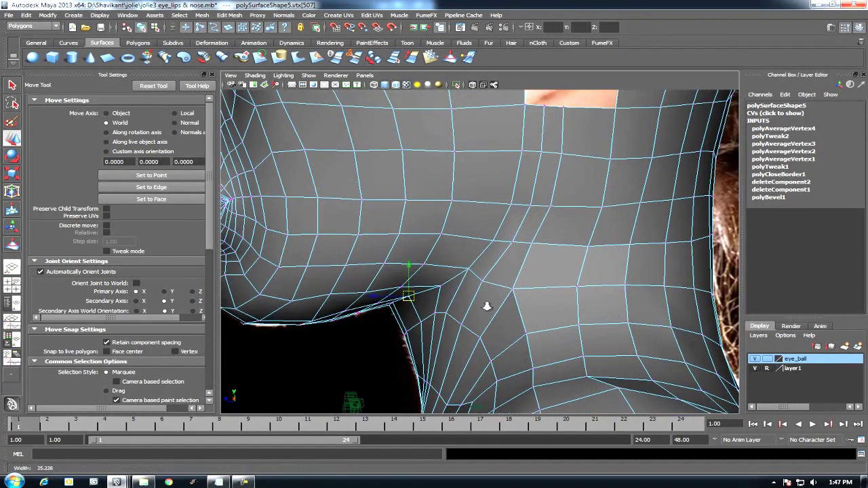
{"action": "scroll", "coordinate": [488, 306], "scroll_direction": "down", "scroll_amount": 1}
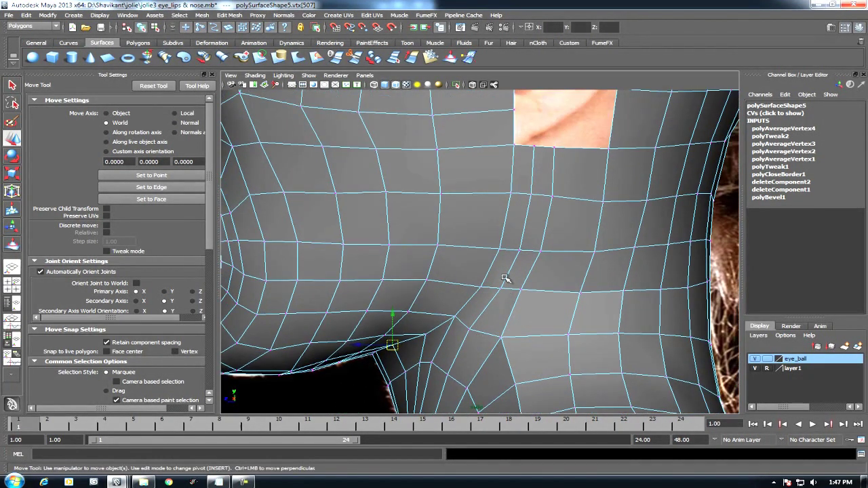
{"action": "scroll", "coordinate": [505, 278], "scroll_direction": "down", "scroll_amount": 2}
{"action": "scroll", "coordinate": [518, 242], "scroll_direction": "down", "scroll_amount": 1}
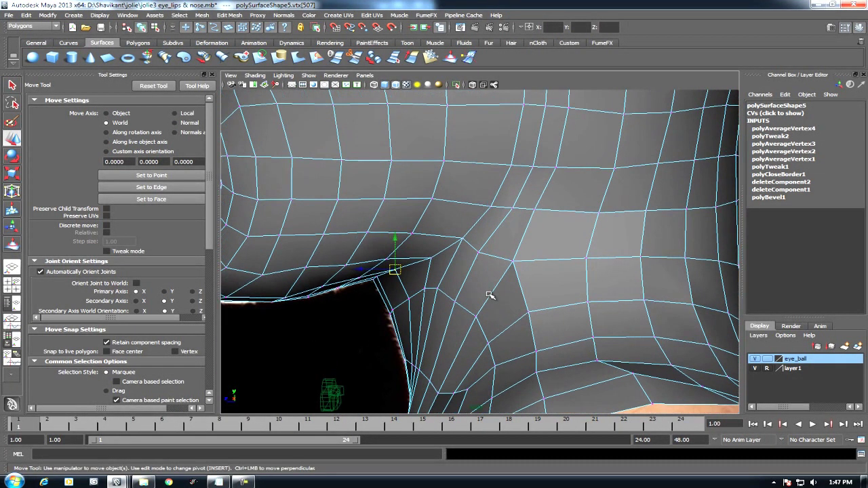
{"action": "scroll", "coordinate": [508, 188], "scroll_direction": "down", "scroll_amount": 3}
Step: Return the head to object mode and inspect the eye from the side and above
{"action": "mouse_move", "coordinate": [496, 255]}
{"action": "left_mouse_down", "text": "alt"}
{"action": "mouse_move", "coordinate": [563, 268]}
{"action": "mouse_move", "coordinate": [549, 229]}
{"action": "mouse_move", "coordinate": [508, 275]}
{"action": "mouse_move", "coordinate": [468, 271]}
{"action": "left_mouse_up", "text": "alt"}
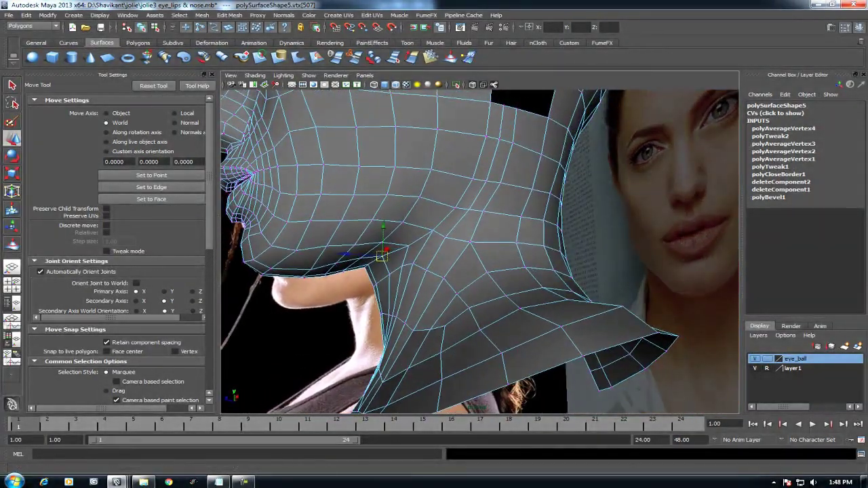
{"action": "left_click_drag", "start_coordinate": [487, 301], "coordinate": [493, 232], "text": "alt"}
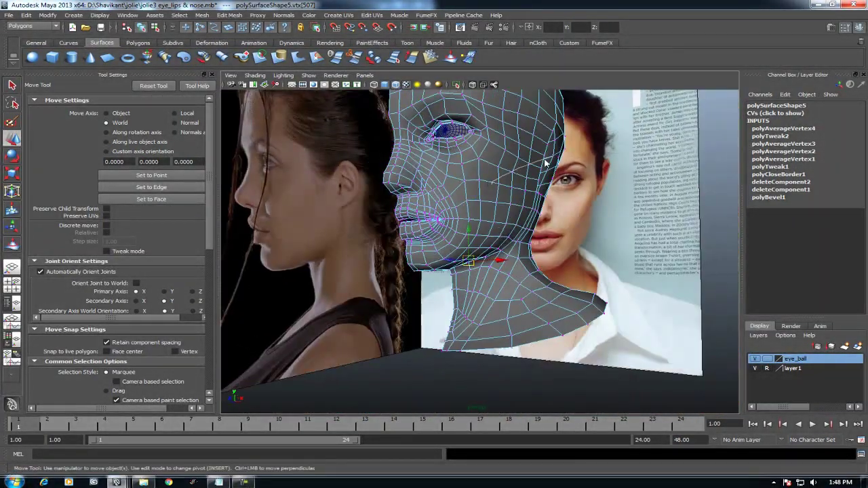
{"action": "key", "text": "F8"}
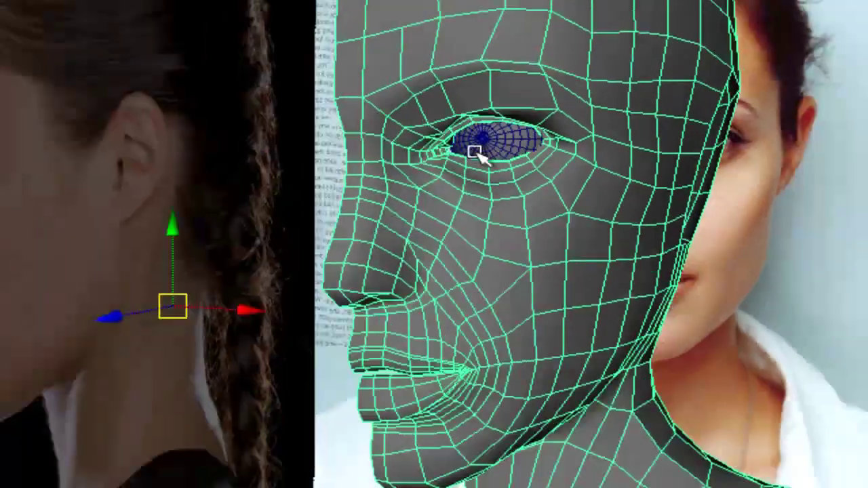
{"action": "left_click_drag", "start_coordinate": [475, 153], "coordinate": [481, 242], "text": "alt"}
{"action": "mouse_move", "coordinate": [370, 177]}
{"action": "left_mouse_down", "text": "alt"}
{"action": "mouse_move", "coordinate": [470, 142]}
{"action": "mouse_move", "coordinate": [458, 230]}
{"action": "left_mouse_up", "text": "alt"}
{"action": "mouse_move", "coordinate": [362, 84]}
{"action": "left_mouse_down", "text": "alt"}
{"action": "mouse_move", "coordinate": [380, 120]}
{"action": "mouse_move", "coordinate": [382, 173]}
{"action": "mouse_move", "coordinate": [392, 8]}
{"action": "left_mouse_up", "text": "alt"}
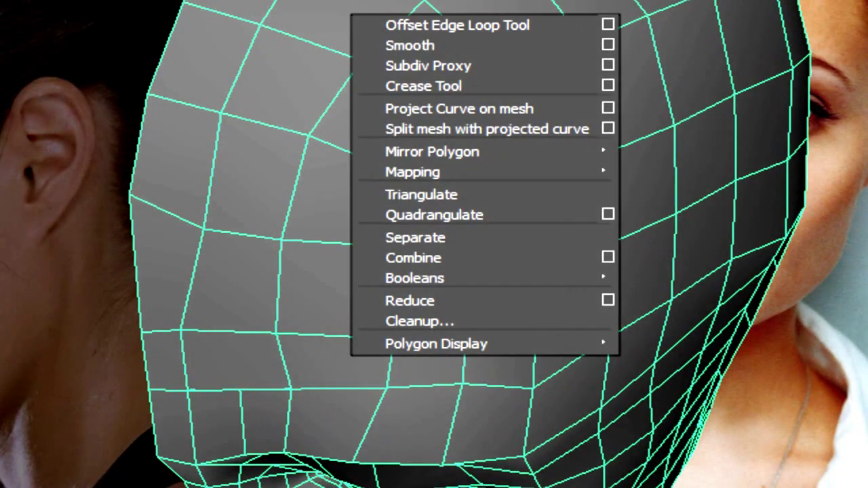
Step: Split a cranium face with a new edge down to the next edge using Split Polygon Tool
{"action": "right_click_drag", "start_coordinate": [366, 6], "coordinate": [380, 14], "text": "shift"}
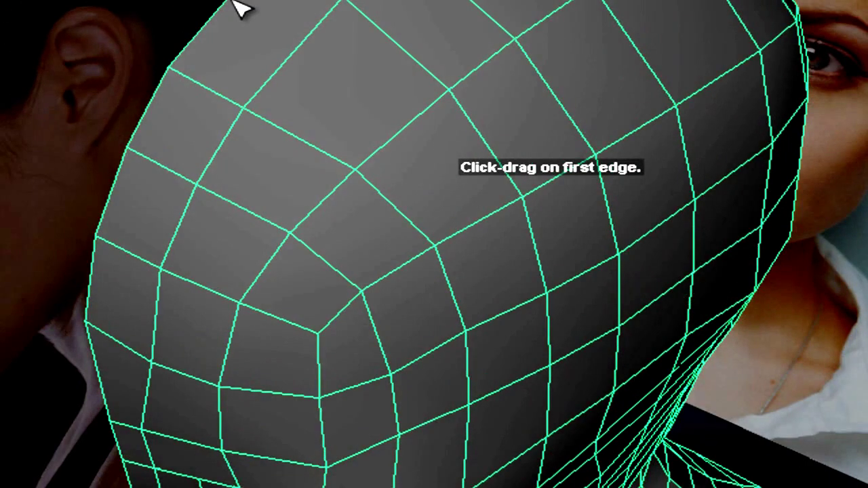
{"action": "left_click", "coordinate": [299, 45]}
{"action": "left_click", "coordinate": [317, 148]}
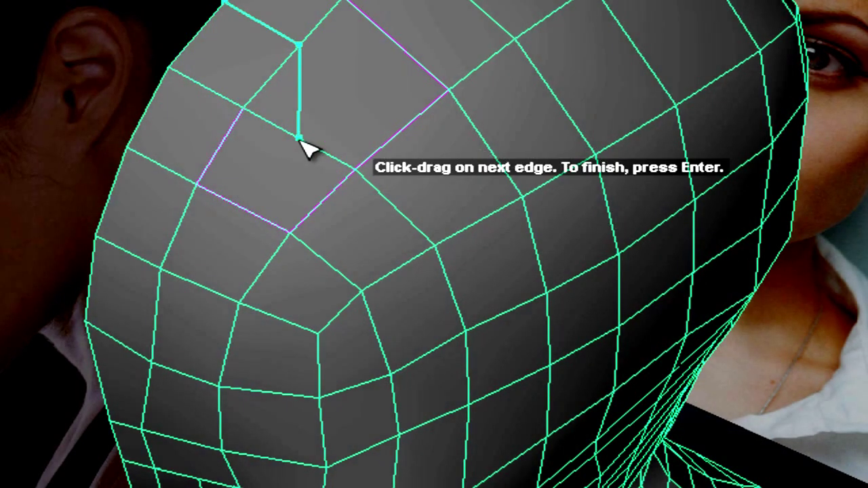
{"action": "key", "text": "Return"}
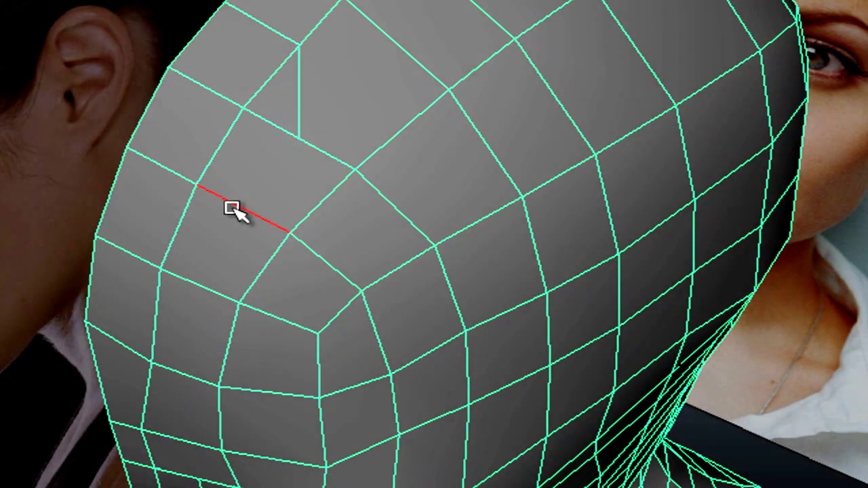
Step: Select a ring of cranium edges and view the top of the head
{"action": "left_click", "coordinate": [234, 209]}
{"action": "right_click_drag", "start_coordinate": [444, 76], "coordinate": [233, 159], "text": "ctrl"}
{"action": "left_click_drag", "start_coordinate": [417, 301], "coordinate": [333, 165], "text": "alt"}
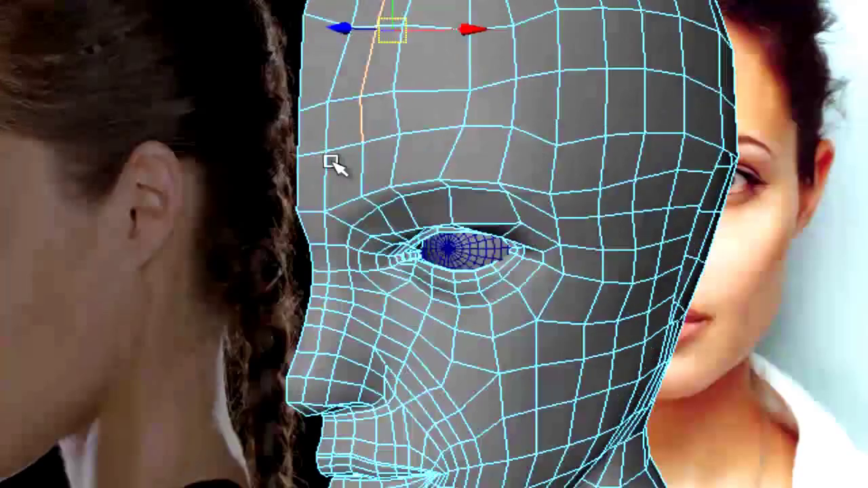
{"action": "scroll", "coordinate": [334, 165], "scroll_direction": "up", "scroll_amount": 3}
{"action": "left_click_drag", "start_coordinate": [242, 86], "coordinate": [281, 100], "text": "alt"}
{"action": "right_click_drag", "start_coordinate": [348, 131], "coordinate": [355, 20], "text": "shift"}
{"action": "mouse_move", "coordinate": [455, 64]}
{"action": "left_mouse_down", "text": "alt"}
{"action": "mouse_move", "coordinate": [274, 346]}
{"action": "mouse_move", "coordinate": [301, 383]}
{"action": "mouse_move", "coordinate": [378, 212]}
{"action": "left_mouse_up", "text": "alt"}
Step: Add two more split edges across the cranium faces on top of the head
{"action": "right_click_drag", "start_coordinate": [386, 190], "coordinate": [275, 200], "text": "shift"}
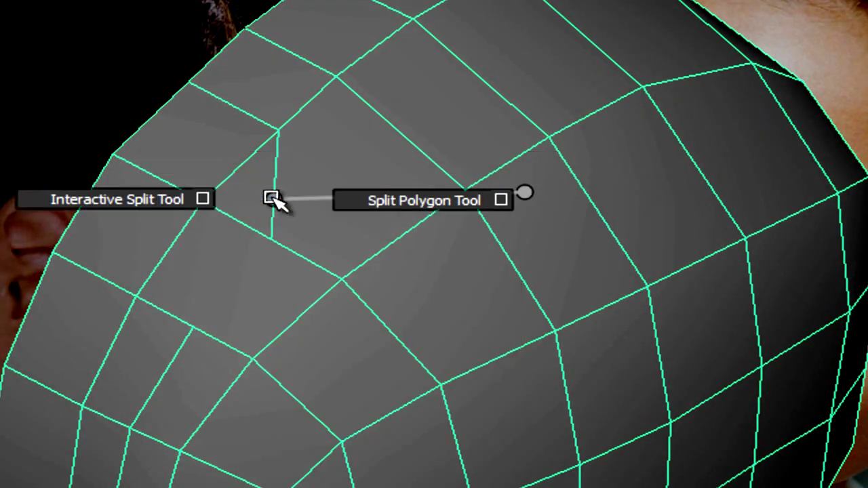
{"action": "right_click_drag", "start_coordinate": [409, 215], "coordinate": [414, 215], "text": "shift"}
{"action": "left_click", "coordinate": [270, 239]}
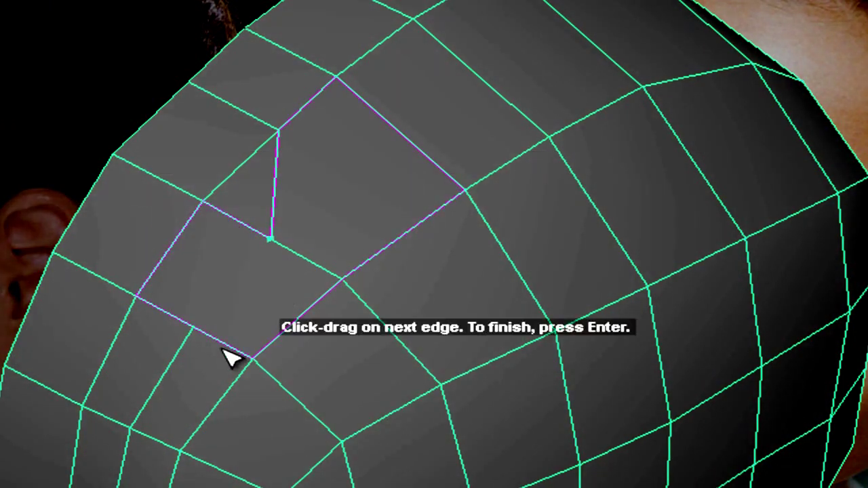
{"action": "left_click", "coordinate": [193, 327]}
{"action": "key", "text": "Return"}
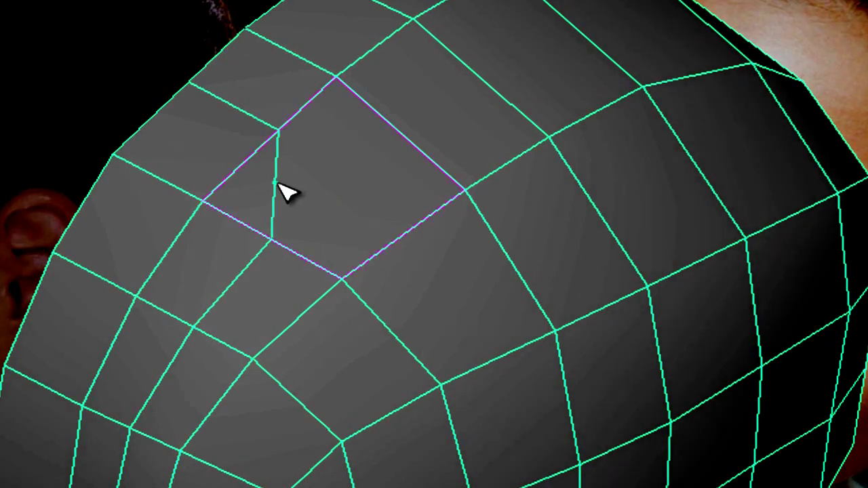
{"action": "left_click", "coordinate": [451, 198]}
{"action": "key", "text": "Return"}
Step: Move the vertex where the new edges meet to the right, then reselect the head in object mode
{"action": "right_click_drag", "start_coordinate": [399, 150], "coordinate": [102, 153]}
{"action": "left_click", "coordinate": [277, 181]}
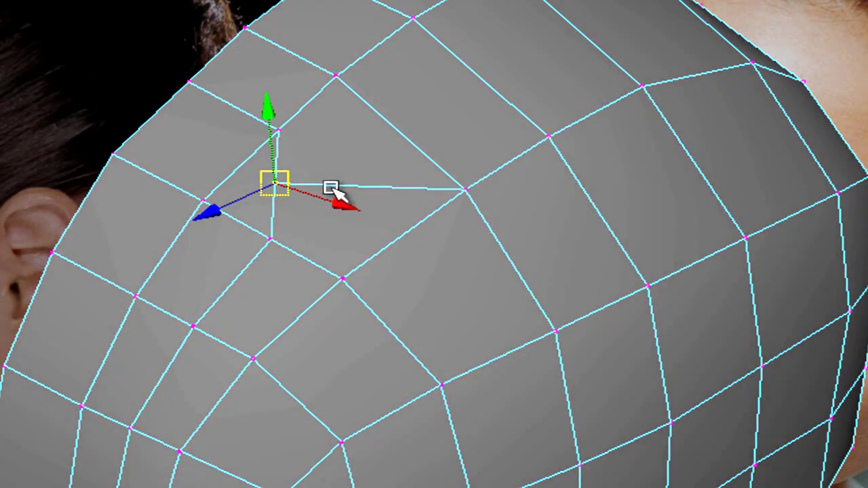
{"action": "mouse_move", "coordinate": [280, 184]}
{"action": "left_mouse_down"}
{"action": "mouse_move", "coordinate": [354, 181]}
{"action": "mouse_move", "coordinate": [343, 181]}
{"action": "left_mouse_up"}
{"action": "right_click_drag", "start_coordinate": [508, 162], "coordinate": [710, 78]}
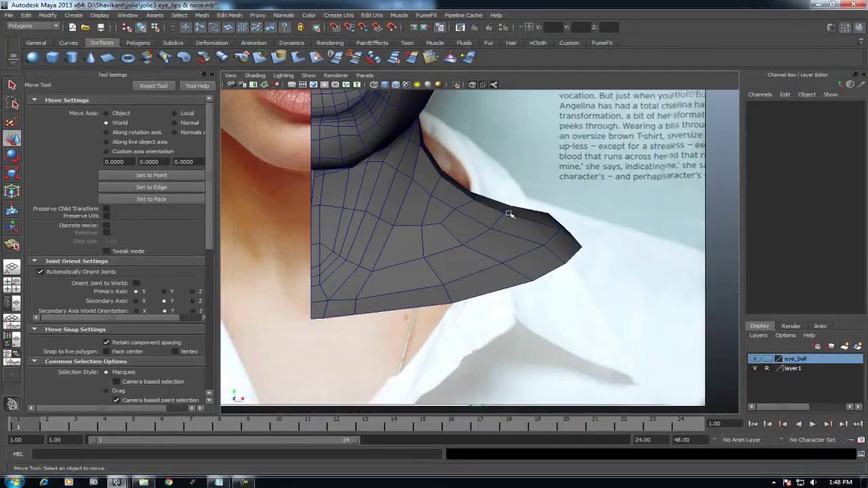
{"action": "mouse_move", "coordinate": [531, 201]}
{"action": "right_mouse_down", "text": "alt"}
{"action": "mouse_move", "coordinate": [456, 353]}
{"action": "mouse_move", "coordinate": [418, 186]}
{"action": "right_mouse_up", "text": "alt"}
{"action": "left_click", "coordinate": [381, 234]}
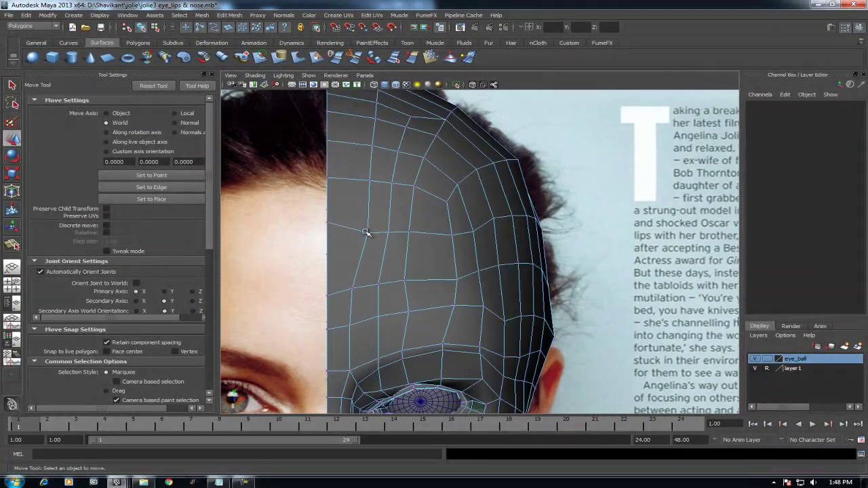
Step: Adjust forehead vertices, frame the whole head, and return to object mode
{"action": "left_click", "coordinate": [367, 233]}
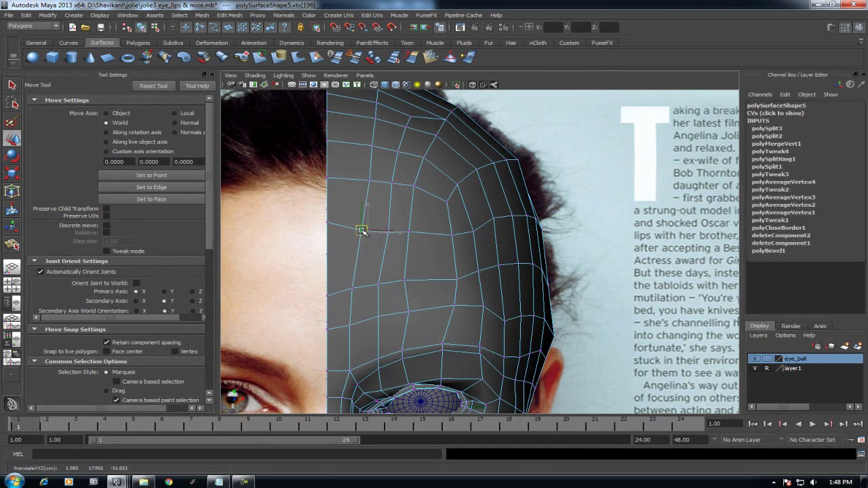
{"action": "middle_click_drag", "start_coordinate": [386, 253], "coordinate": [378, 267], "text": "alt"}
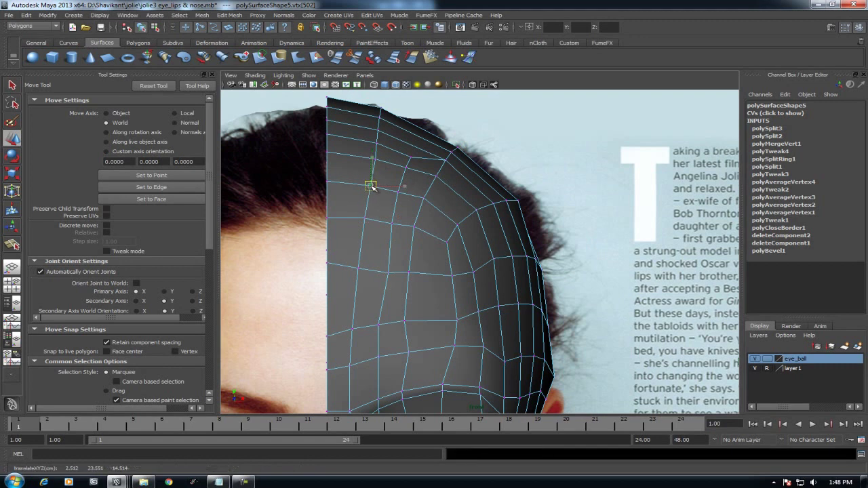
{"action": "key", "text": "space"}
{"action": "right_click_drag", "start_coordinate": [383, 174], "coordinate": [339, 190], "text": "alt"}
{"action": "left_click_drag", "start_coordinate": [407, 203], "coordinate": [475, 210], "text": "alt"}
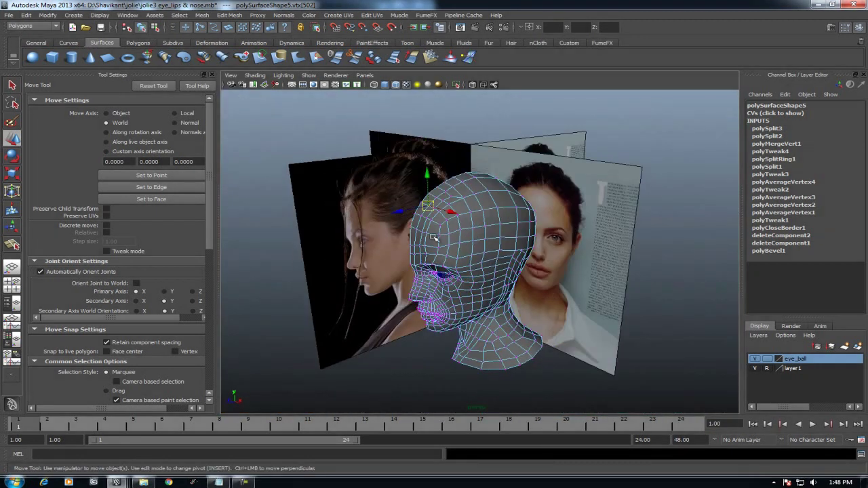
{"action": "right_click_drag", "start_coordinate": [498, 222], "coordinate": [573, 180]}
{"action": "left_click_drag", "start_coordinate": [573, 180], "coordinate": [497, 262], "text": "alt"}
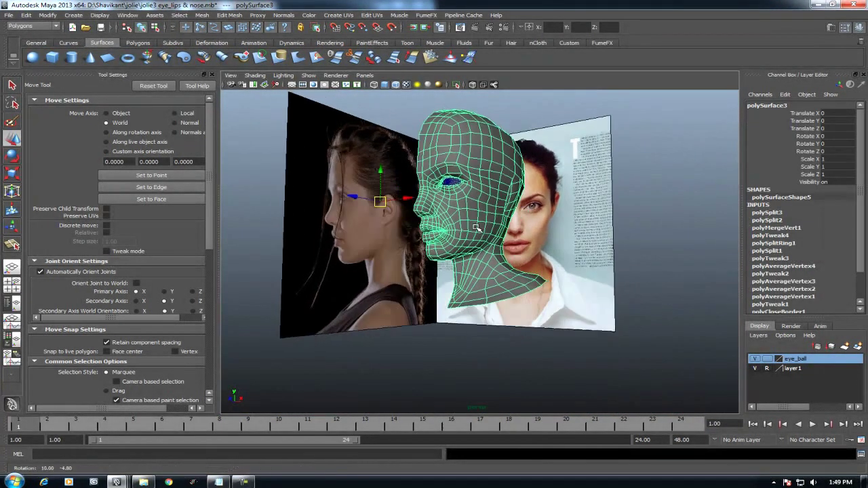
{"action": "mouse_move", "coordinate": [480, 340]}
{"action": "left_mouse_down", "text": "alt"}
{"action": "mouse_move", "coordinate": [461, 333]}
{"action": "mouse_move", "coordinate": [450, 376]}
{"action": "left_mouse_up", "text": "alt"}
Step: Turn off Wireframe on Shaded and tumble around the neck against the reference photos
{"action": "left_click", "coordinate": [458, 365]}
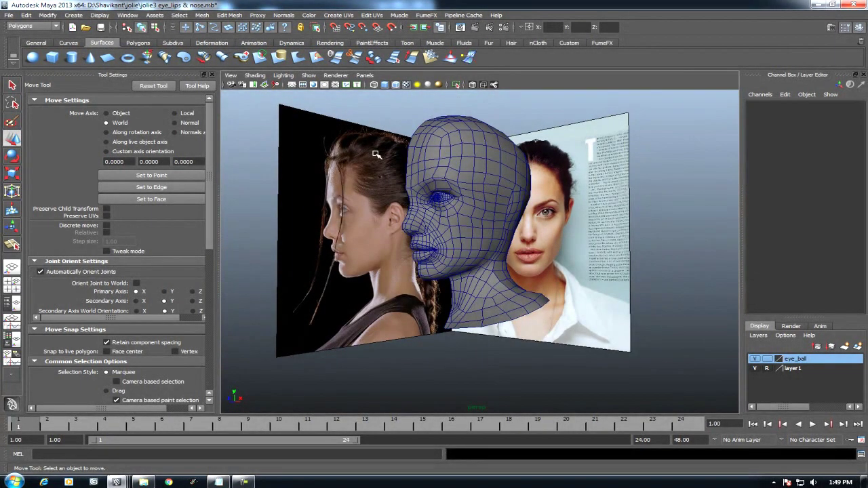
{"action": "left_click", "coordinate": [396, 85]}
{"action": "middle_click_drag", "start_coordinate": [461, 243], "coordinate": [465, 253], "text": "alt"}
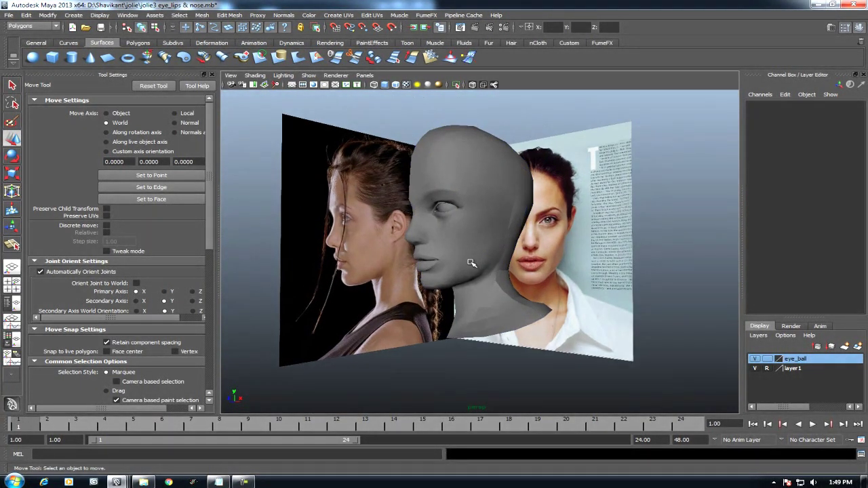
{"action": "left_click", "coordinate": [471, 263]}
{"action": "right_click_drag", "start_coordinate": [472, 263], "coordinate": [534, 196], "text": "shift"}
{"action": "left_click_drag", "start_coordinate": [427, 329], "coordinate": [457, 365], "text": "alt"}
{"action": "left_click_drag", "start_coordinate": [173, 88], "coordinate": [166, 107], "text": "alt"}
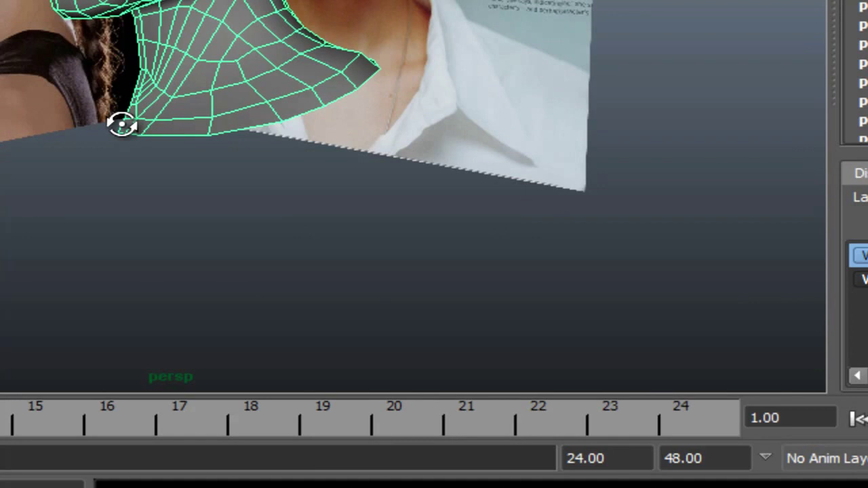
{"action": "left_click_drag", "start_coordinate": [122, 124], "coordinate": [130, 124], "text": "alt"}
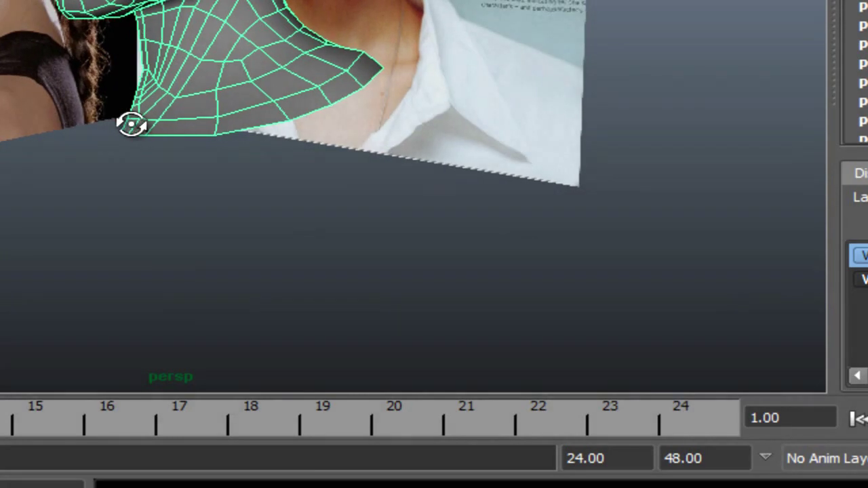